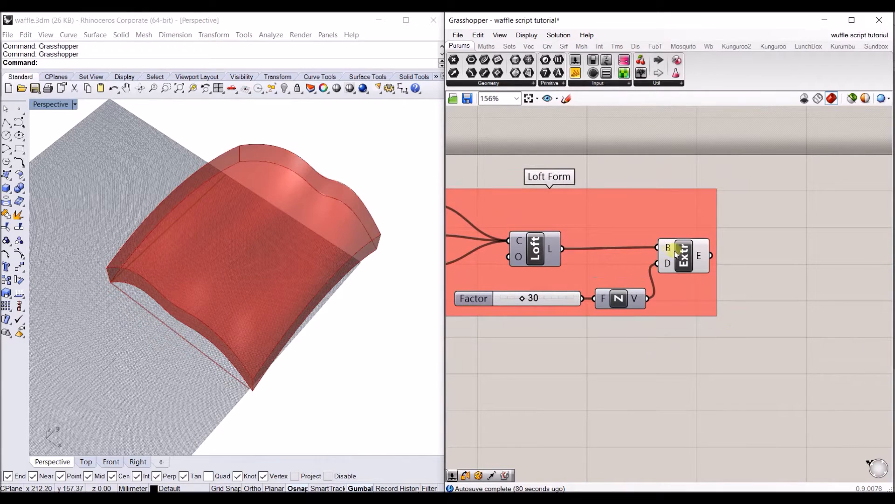
- Add a Bounding Box component after the Loft Form group and feed the Extrude output into its content input
{"action": "left_click", "coordinate": [770, 249]}
{"action": "right_click_drag", "start_coordinate": [809, 255], "coordinate": [727, 258]}
{"action": "double_click", "coordinate": [727, 258]}
{"action": "left_click", "coordinate": [668, 308]}
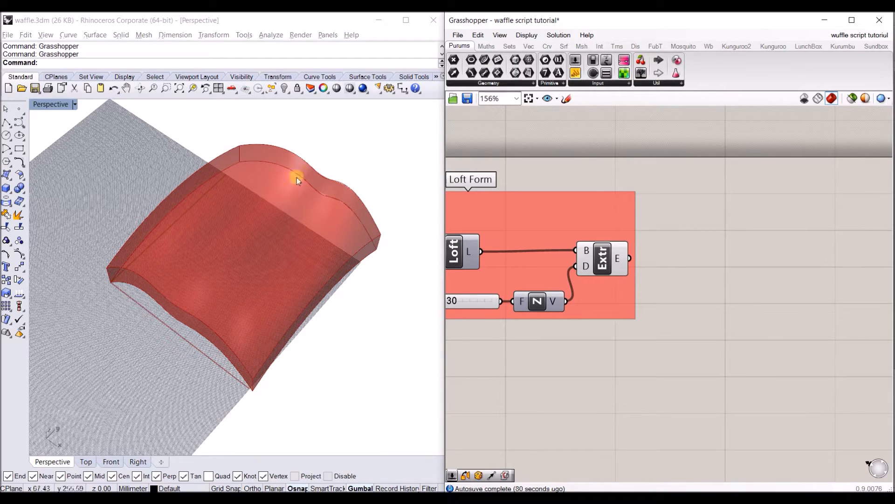
{"action": "right_click_drag", "start_coordinate": [681, 253], "coordinate": [707, 254]}
{"action": "double_click", "coordinate": [730, 264]}
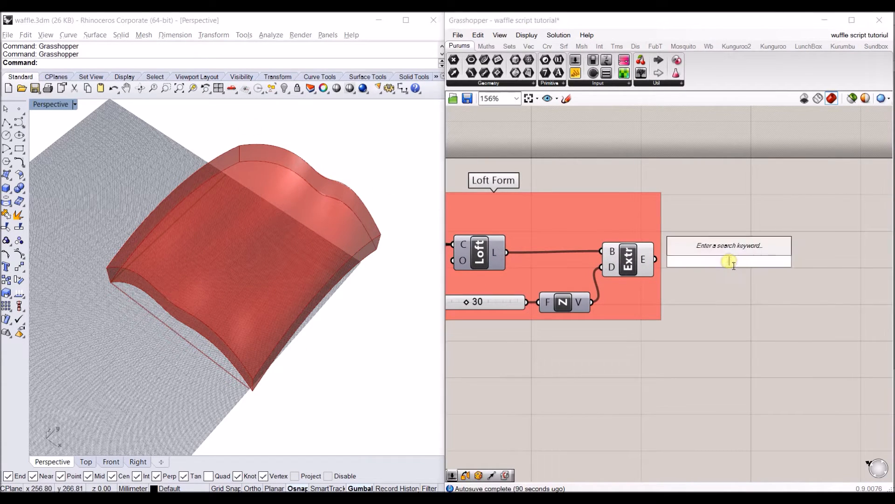
{"action": "type", "text": "bounding"}
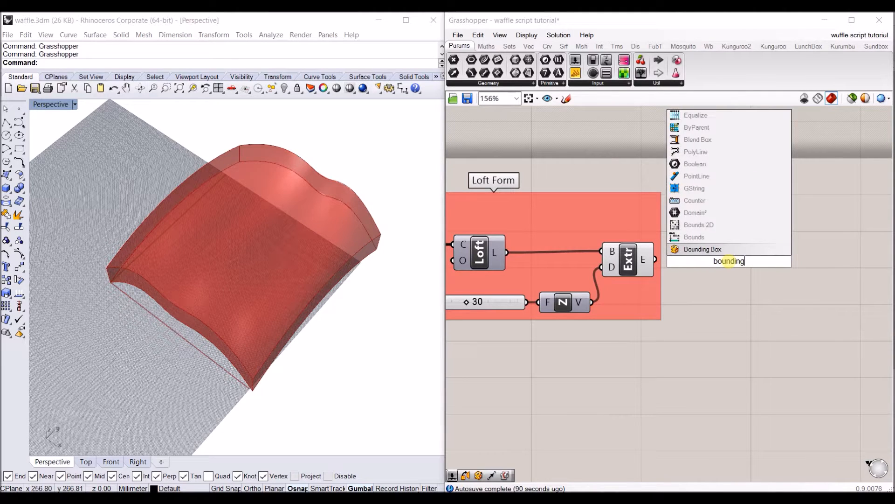
{"action": "key", "text": "Return"}
{"action": "left_click_drag", "start_coordinate": [656, 259], "coordinate": [744, 269]}
- Add a Scale component and connect the Bounding Box's box output to its geometry input
{"action": "right_click_drag", "start_coordinate": [872, 274], "coordinate": [715, 264]}
{"action": "double_click", "coordinate": [714, 263]}
{"action": "type", "text": "scale"}
{"action": "key", "text": "Return"}
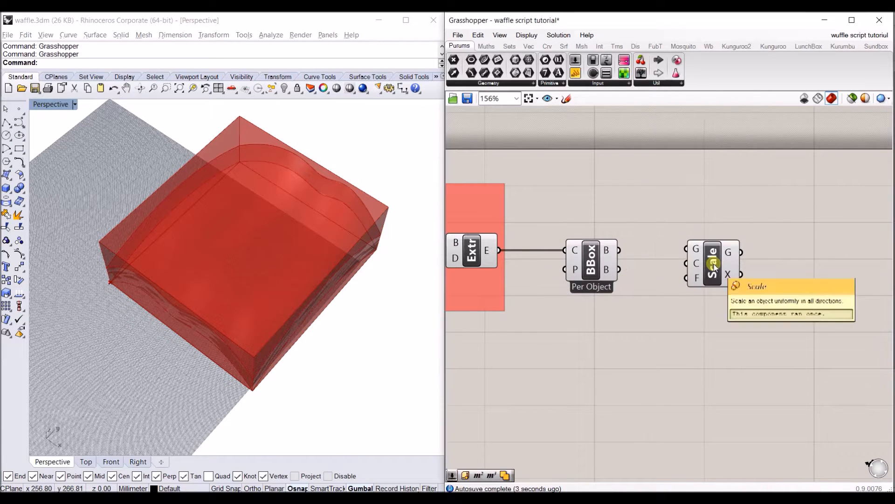
{"action": "left_click_drag", "start_coordinate": [621, 251], "coordinate": [763, 269]}
- Create a number slider set to 1.1, wire it to the Scale component's factor input, and place it below
{"action": "double_click", "coordinate": [636, 332]}
{"action": "type", "text": "1.1"}
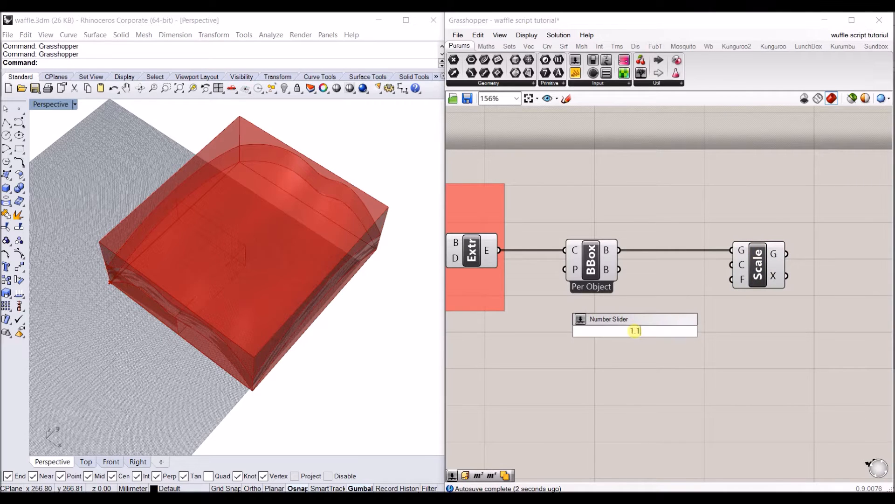
{"action": "key", "text": "Return"}
{"action": "left_click_drag", "start_coordinate": [701, 331], "coordinate": [731, 279]}
{"action": "left_click_drag", "start_coordinate": [592, 331], "coordinate": [612, 342]}
- Add a Volume component for the bounding box and connect its centroid output to the Scale component's center input
{"action": "double_click", "coordinate": [674, 301]}
{"action": "type", "text": "volume"}
{"action": "key", "text": "Return"}
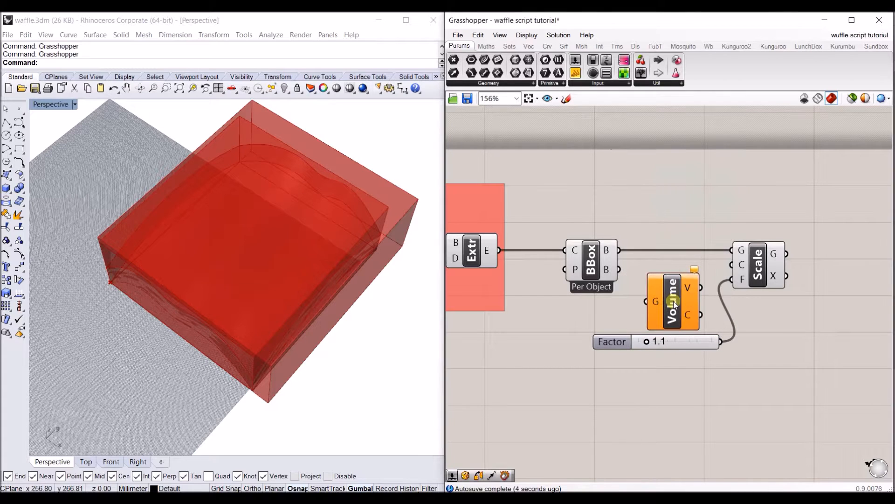
{"action": "left_click_drag", "start_coordinate": [646, 302], "coordinate": [619, 269]}
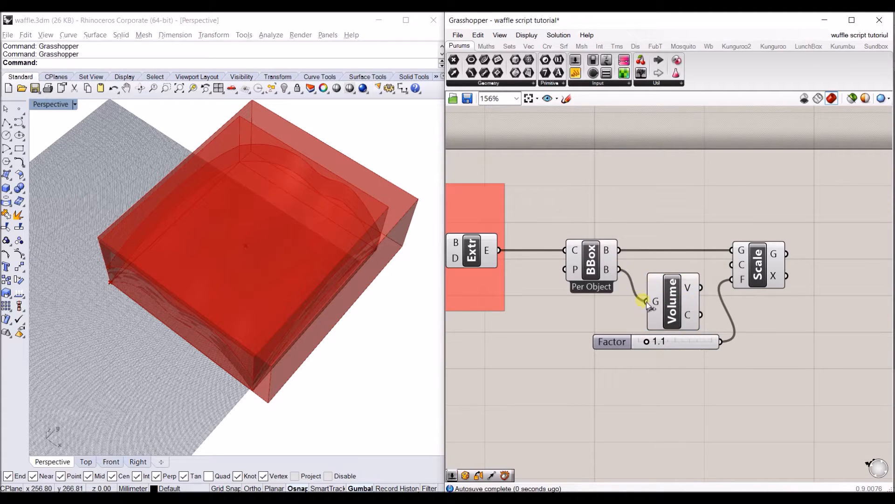
{"action": "left_click_drag", "start_coordinate": [701, 314], "coordinate": [731, 265]}
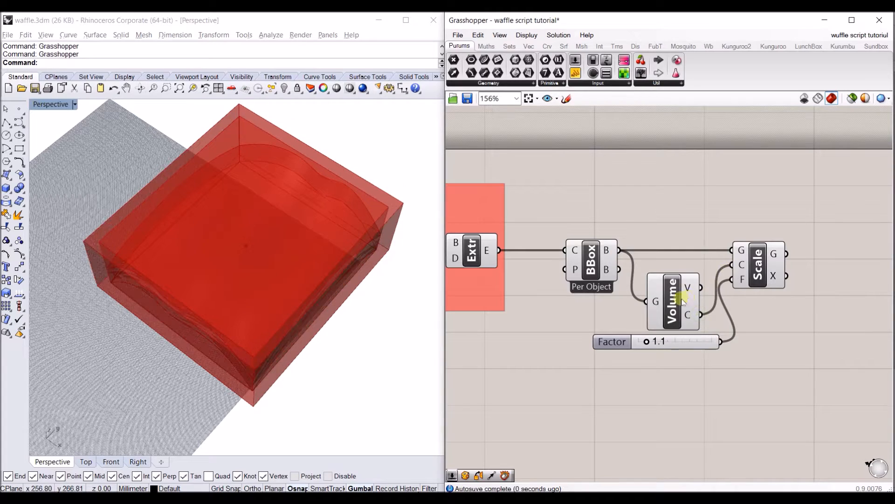
{"action": "left_click_drag", "start_coordinate": [681, 298], "coordinate": [687, 291]}
- Turn off the preview of the Bounding Box and Volume components, then realign the Volume component and the factor slider
{"action": "left_click", "coordinate": [681, 393]}
{"action": "left_click_drag", "start_coordinate": [680, 393], "coordinate": [578, 261]}
{"action": "right_click", "coordinate": [660, 209]}
{"action": "left_click", "coordinate": [678, 228]}
{"action": "left_click_drag", "start_coordinate": [702, 375], "coordinate": [669, 289]}
{"action": "left_click_drag", "start_coordinate": [676, 292], "coordinate": [672, 292]}
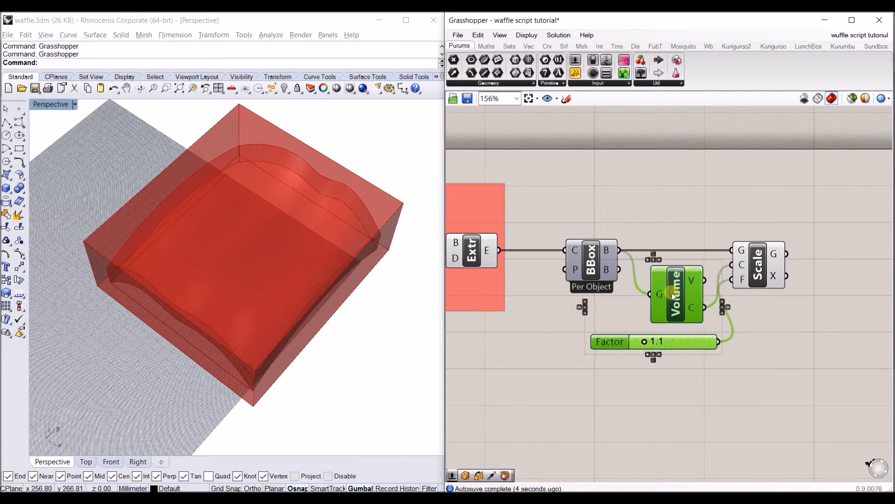
{"action": "left_click", "coordinate": [761, 311]}
- Add a Deconstruct Brep component and feed it the scaled box geometry from the Scale component
{"action": "right_click_drag", "start_coordinate": [810, 309], "coordinate": [732, 307]}
{"action": "left_click", "coordinate": [694, 265]}
{"action": "mouse_move", "coordinate": [338, 317]}
{"action": "right_mouse_down"}
{"action": "mouse_move", "coordinate": [337, 259]}
{"action": "mouse_move", "coordinate": [346, 322]}
{"action": "mouse_move", "coordinate": [357, 270]}
{"action": "mouse_move", "coordinate": [347, 306]}
{"action": "right_mouse_up"}
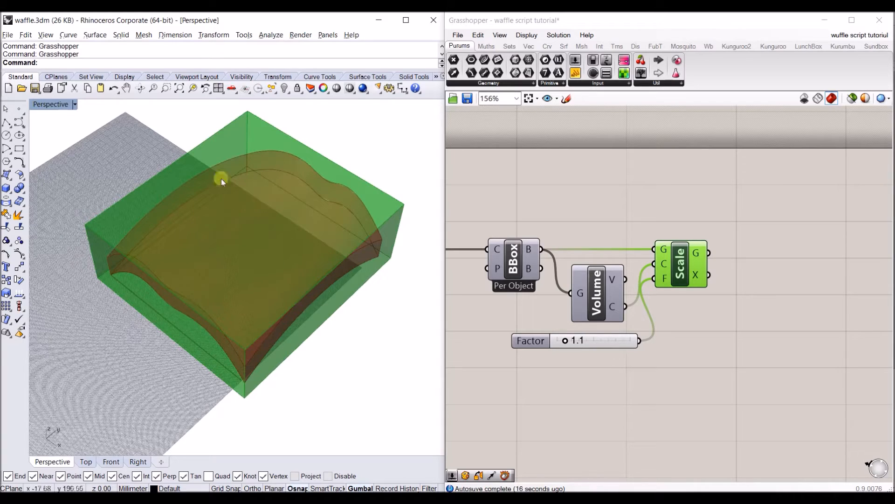
{"action": "left_click", "coordinate": [790, 283]}
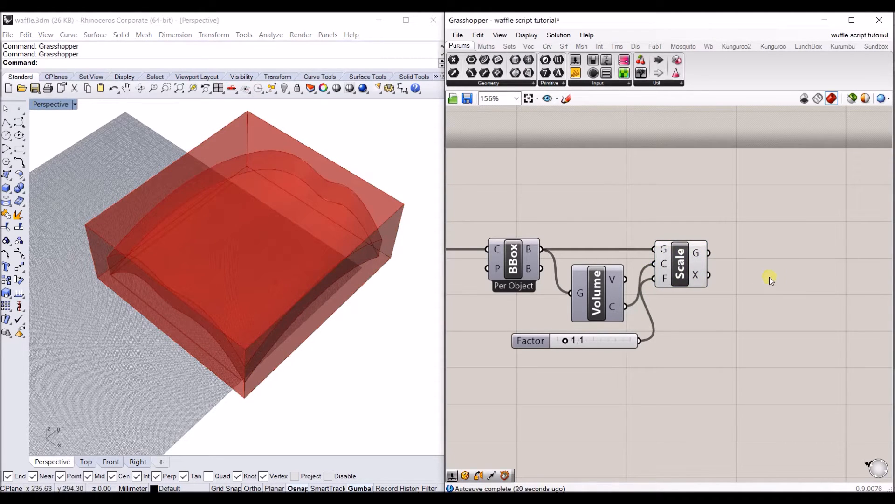
{"action": "double_click", "coordinate": [828, 257]}
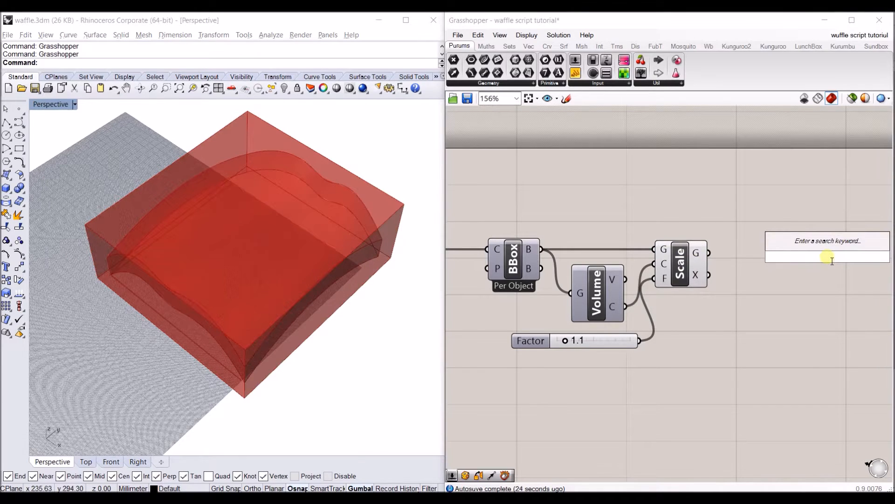
{"action": "type", "text": "debrep"}
{"action": "key", "text": "Return"}
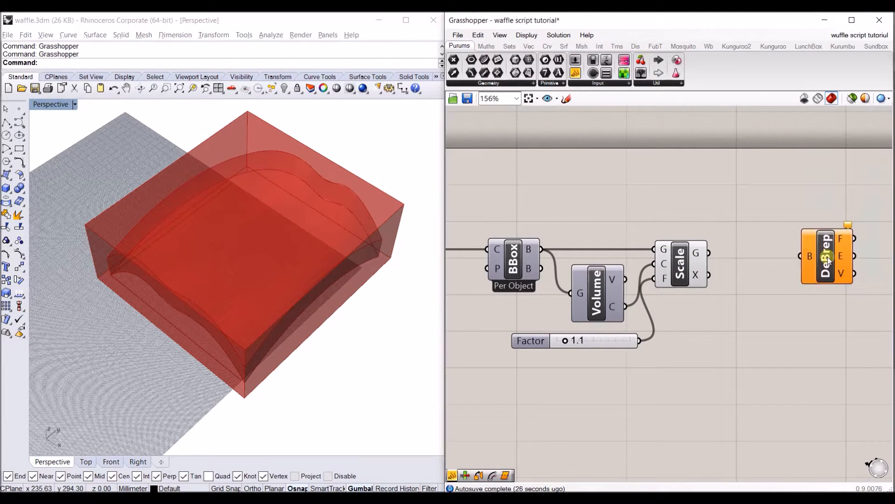
{"action": "left_click_drag", "start_coordinate": [709, 252], "coordinate": [776, 256]}
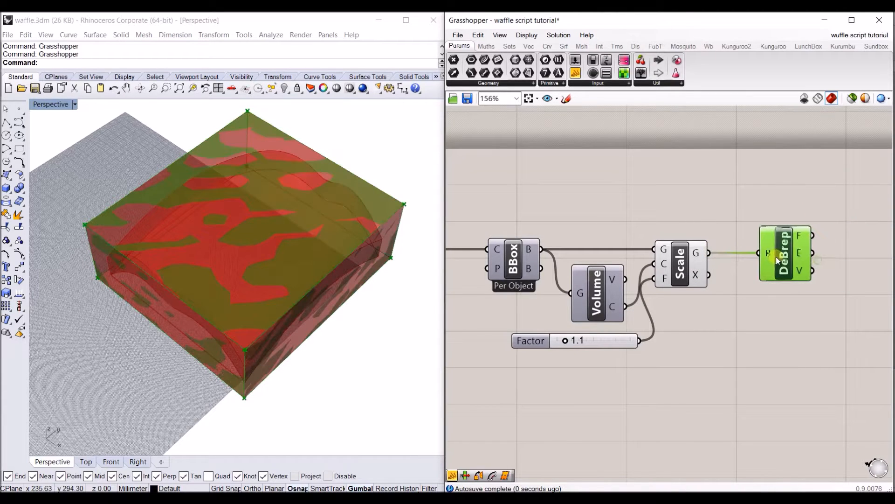
- Add a List Item component beside the Deconstruct Brep component
{"action": "left_click", "coordinate": [857, 222]}
{"action": "right_click_drag", "start_coordinate": [857, 222], "coordinate": [761, 215]}
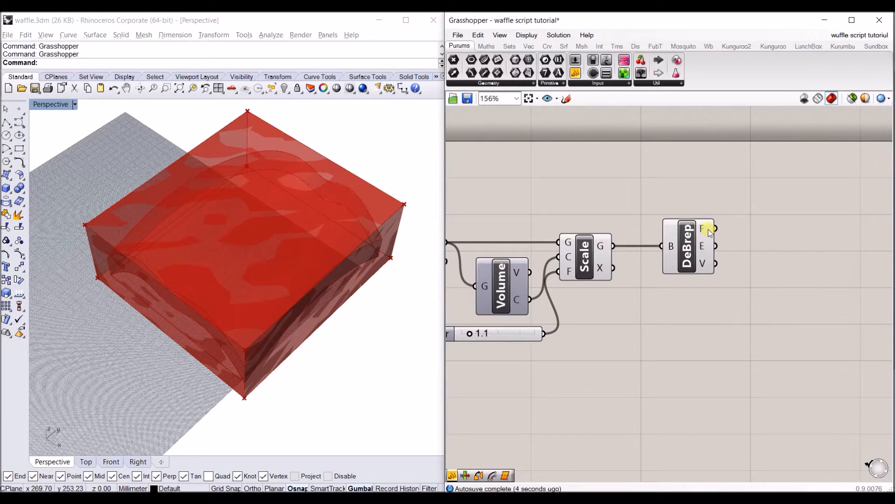
{"action": "mouse_move", "coordinate": [709, 247]}
{"action": "left_click_drag", "start_coordinate": [689, 253], "coordinate": [684, 253]}
{"action": "left_click", "coordinate": [785, 220]}
{"action": "right_click_drag", "start_coordinate": [785, 220], "coordinate": [739, 214]}
{"action": "double_click", "coordinate": [740, 218]}
{"action": "type", "text": "list"}
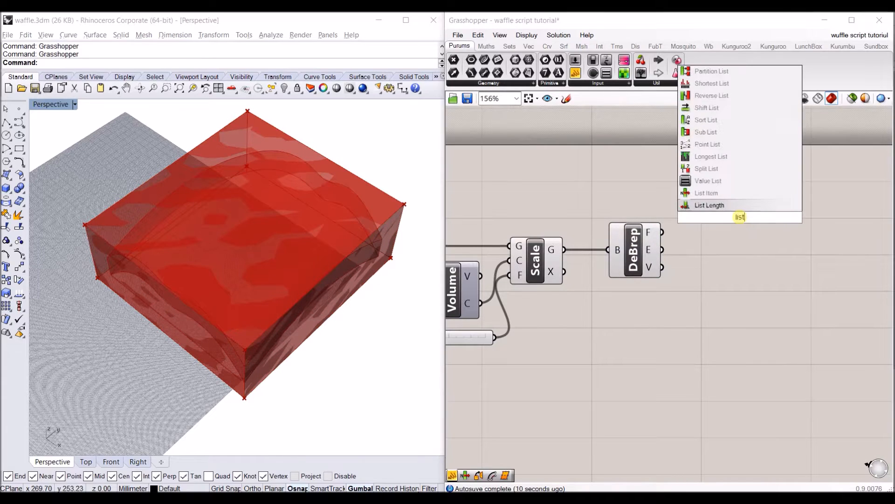
{"action": "type", "text": " item"}
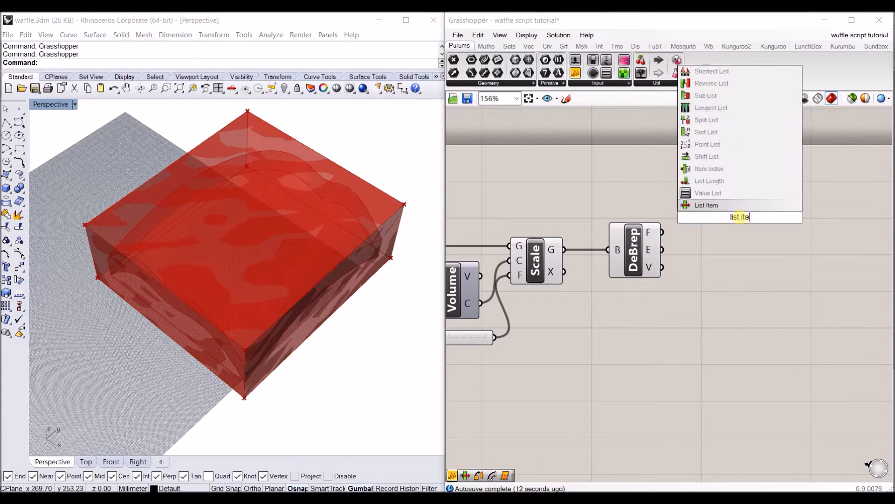
{"action": "key", "text": "Return"}
- Duplicate the List Item component and connect the Deconstruct Brep faces output to the list inputs of both
{"action": "left_click_drag", "start_coordinate": [747, 213], "coordinate": [745, 278]}
{"action": "key", "text": "ctrl+c"}
{"action": "key", "text": "ctrl+v"}
{"action": "left_click_drag", "start_coordinate": [662, 231], "coordinate": [722, 269]}
{"action": "left_click_drag", "start_coordinate": [668, 233], "coordinate": [749, 189]}
{"action": "left_click", "coordinate": [658, 196]}
{"action": "left_click", "coordinate": [751, 208]}
- Feed the upper List Item's index from a panel containing 0 and the lower one's from a copy containing 1
{"action": "double_click", "coordinate": [673, 201]}
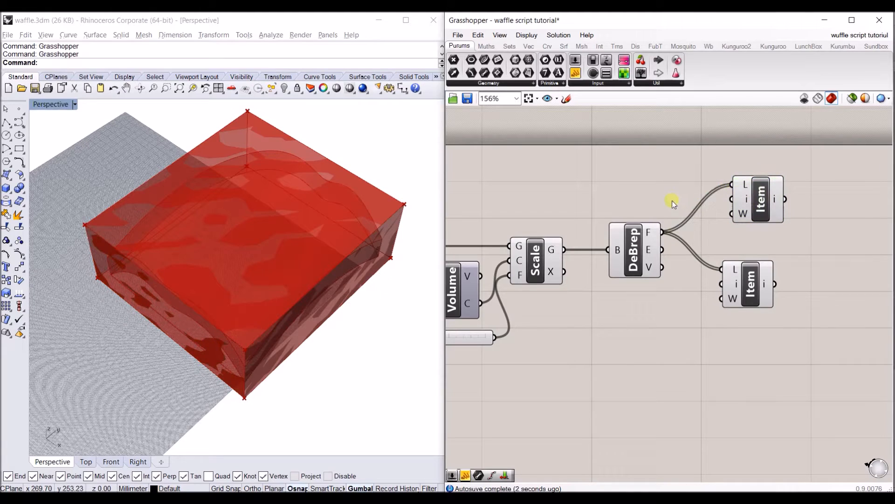
{"action": "type", "text": "panel"}
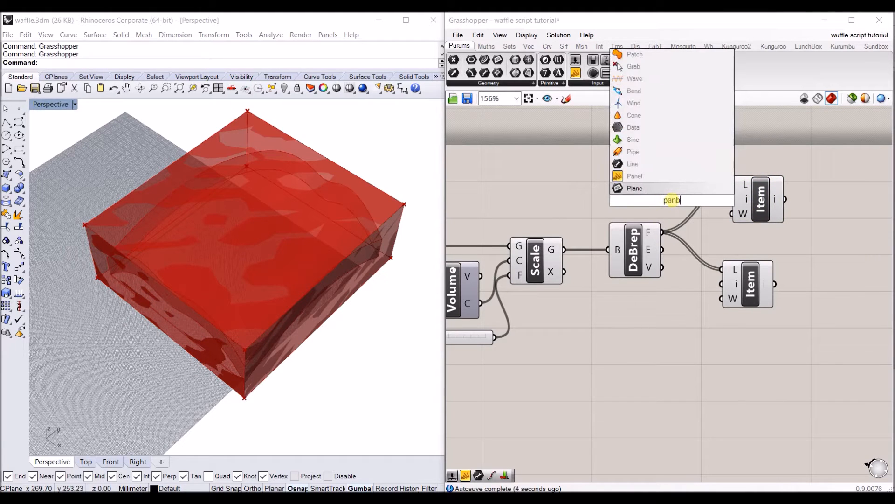
{"action": "key", "text": "Return"}
{"action": "double_click", "coordinate": [707, 211]}
{"action": "left_click", "coordinate": [737, 247]}
{"action": "left_click_drag", "start_coordinate": [730, 237], "coordinate": [684, 288]}
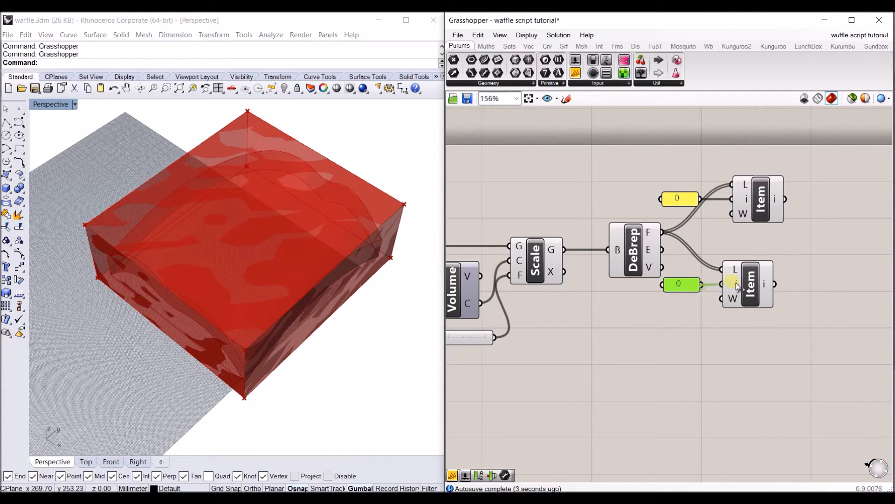
{"action": "double_click", "coordinate": [691, 287]}
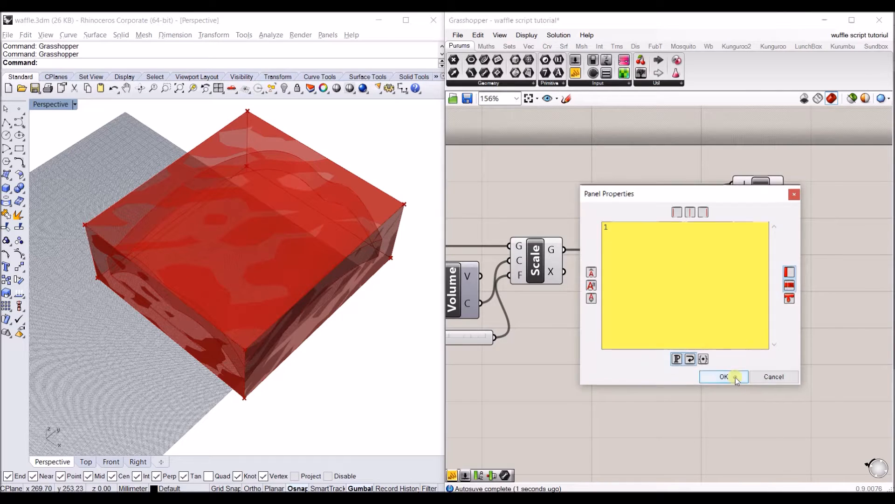
{"action": "left_click", "coordinate": [735, 377]}
- Turn off the preview of the Scale and Deconstruct Brep components and check which face the upper List Item picks
{"action": "left_click_drag", "start_coordinate": [647, 310], "coordinate": [529, 207]}
{"action": "left_click", "coordinate": [561, 158]}
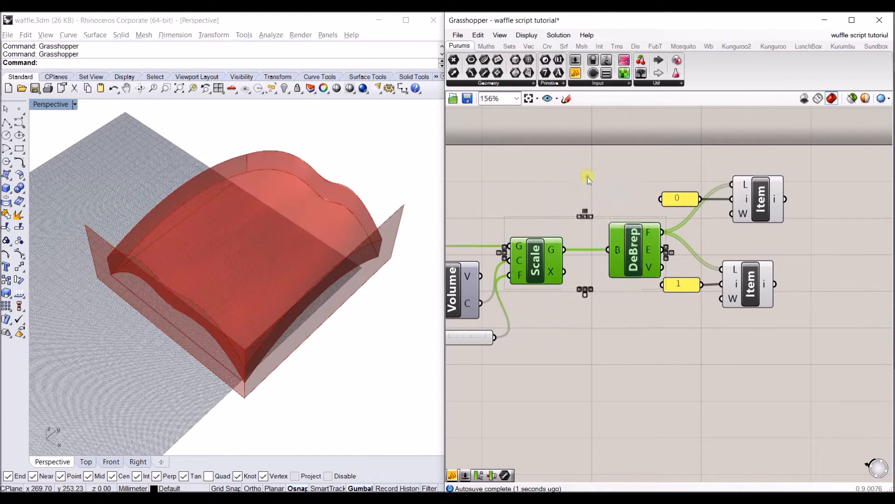
{"action": "right_click_drag", "start_coordinate": [782, 233], "coordinate": [709, 230]}
{"action": "left_click", "coordinate": [691, 208]}
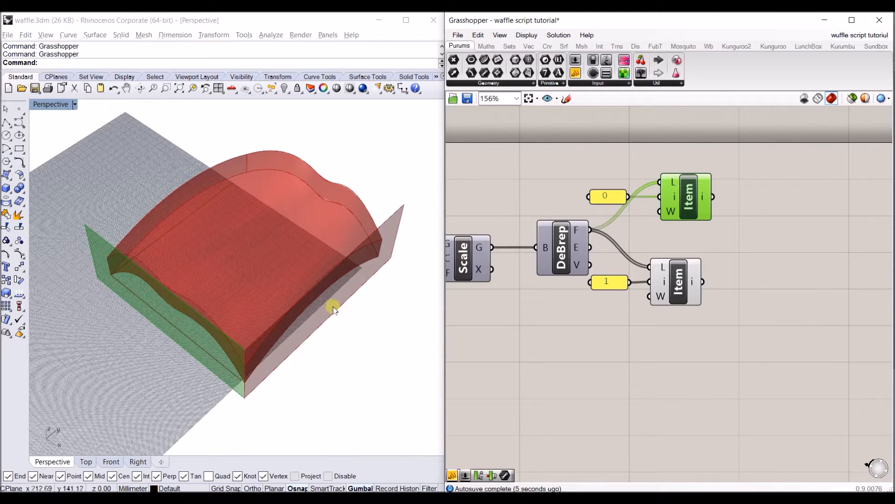
{"action": "left_click_drag", "start_coordinate": [730, 260], "coordinate": [607, 163]}
{"action": "left_click", "coordinate": [756, 195]}
- Group the 0 panel with its List Item and name the group "y face"
{"action": "left_click_drag", "start_coordinate": [736, 222], "coordinate": [609, 147]}
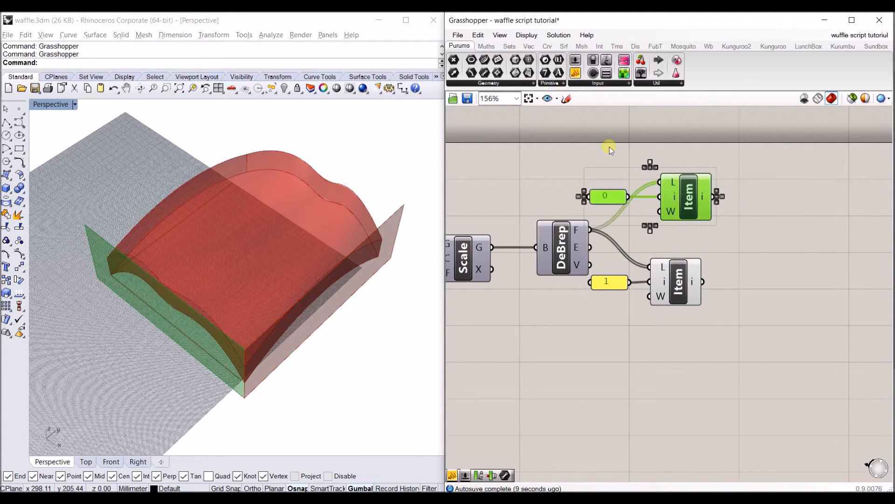
{"action": "key", "text": "ctrl+g"}
{"action": "right_click", "coordinate": [650, 183]}
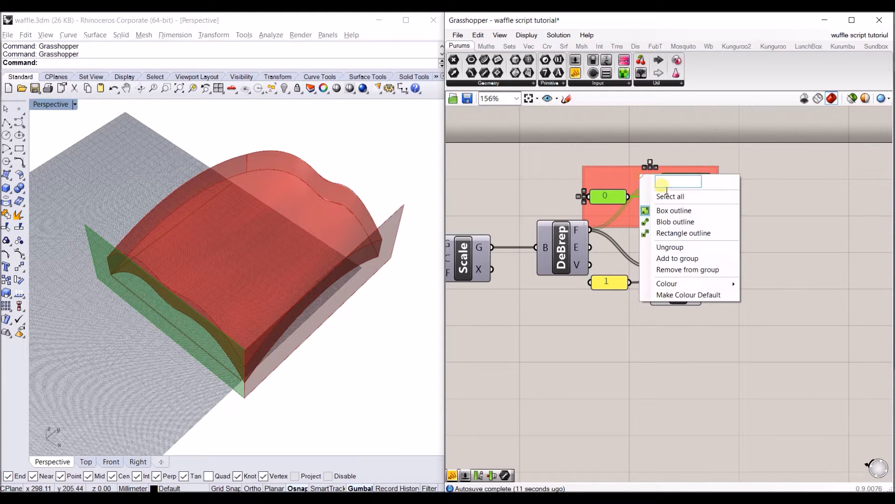
{"action": "type", "text": "y face"}
{"action": "key", "text": "Return"}
- Group the 1 panel with its List Item, name the group "x face", and align the y face group above it
{"action": "left_click_drag", "start_coordinate": [722, 312], "coordinate": [594, 257]}
{"action": "left_click_drag", "start_coordinate": [680, 294], "coordinate": [699, 300]}
{"action": "key", "text": "ctrl+g"}
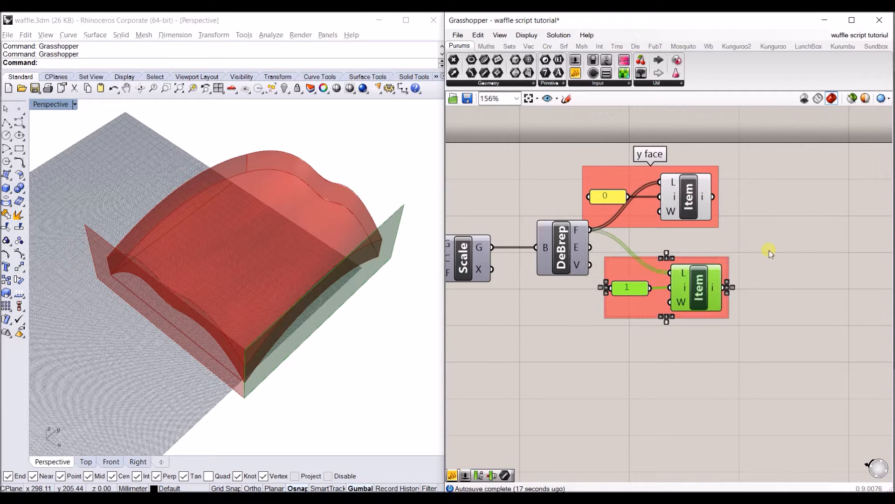
{"action": "left_click", "coordinate": [639, 270]}
{"action": "right_click", "coordinate": [639, 270]}
{"action": "type", "text": "x fa"}
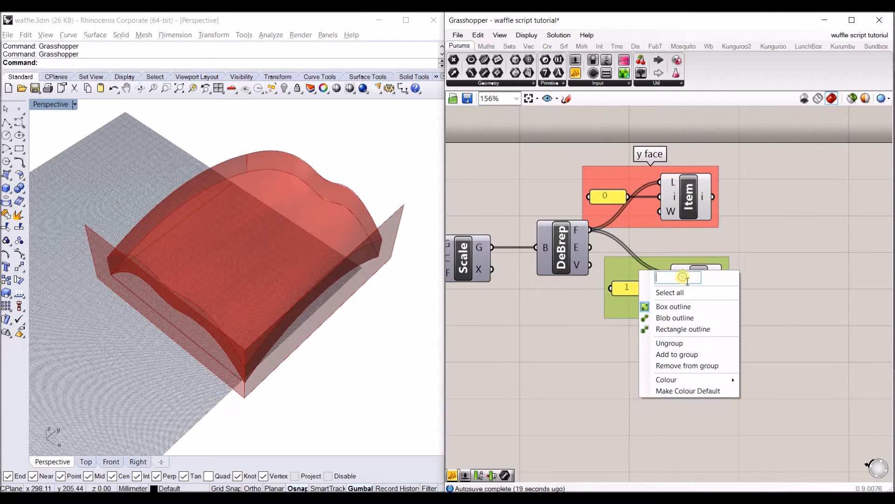
{"action": "type", "text": "ce"}
{"action": "left_click", "coordinate": [747, 226]}
{"action": "left_click_drag", "start_coordinate": [648, 222], "coordinate": [665, 221]}
{"action": "left_click", "coordinate": [746, 234]}
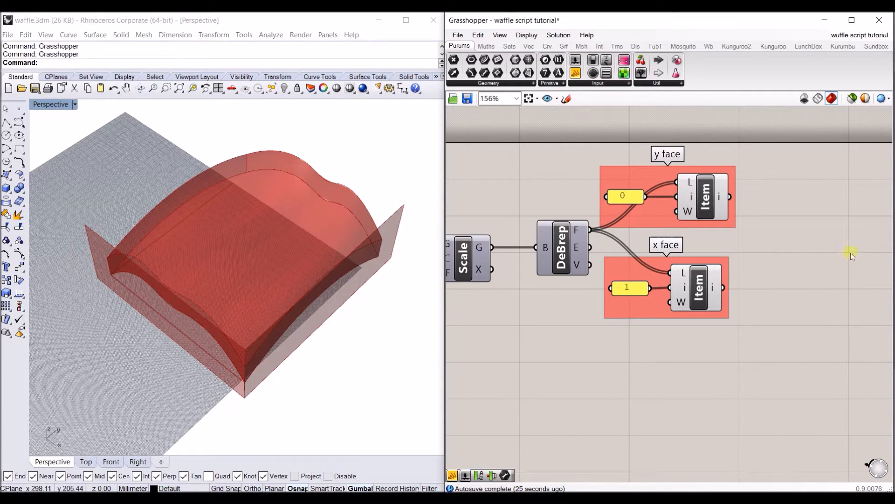
- Add a Brep Edges component and feed it the List Item output of the y face group
{"action": "right_click_drag", "start_coordinate": [851, 253], "coordinate": [764, 251]}
{"action": "double_click", "coordinate": [722, 203]}
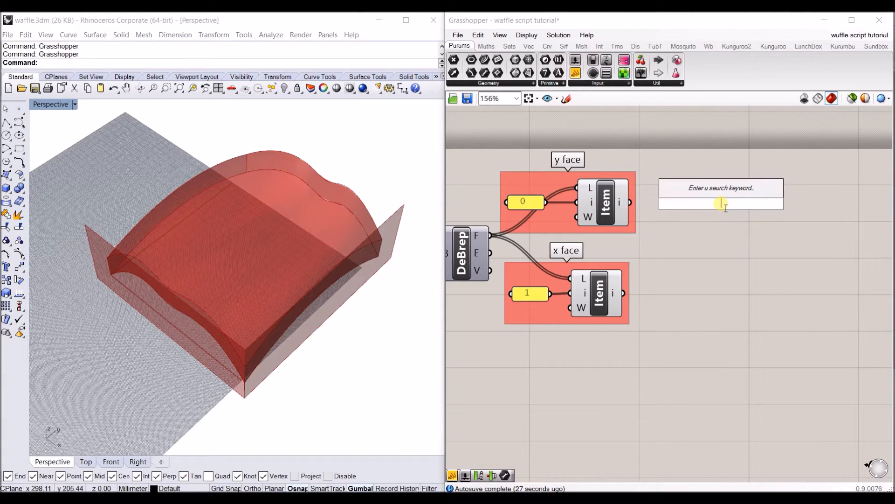
{"action": "type", "text": "brep edges"}
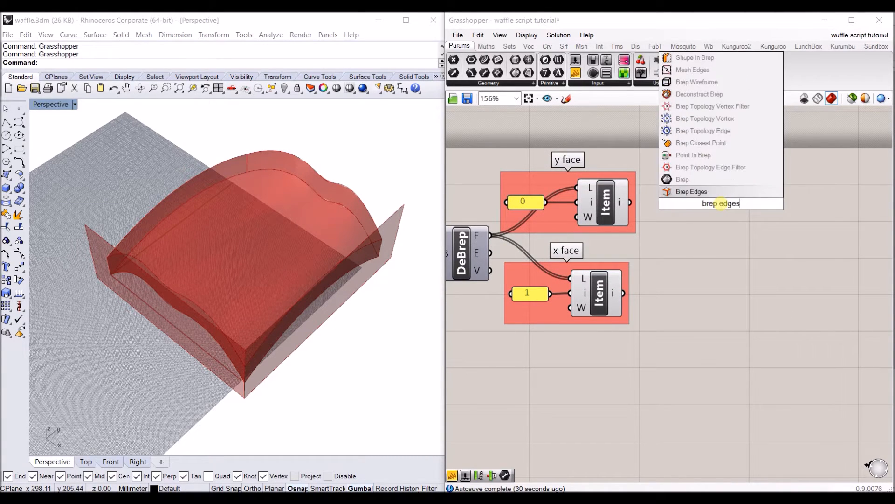
{"action": "key", "text": "Return"}
{"action": "left_click_drag", "start_coordinate": [630, 202], "coordinate": [740, 221]}
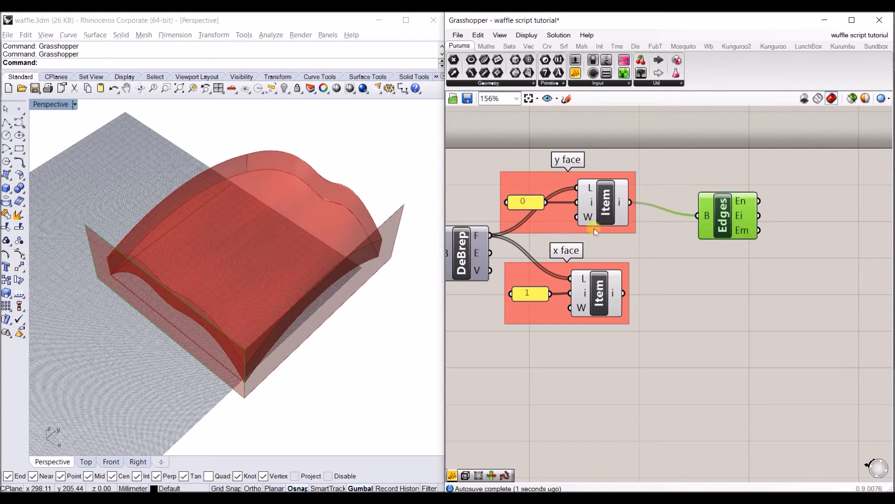
- Duplicate the Brep Edges component below and connect the copy to the x face List Item output
{"action": "right_click_drag", "start_coordinate": [226, 270], "coordinate": [288, 232]}
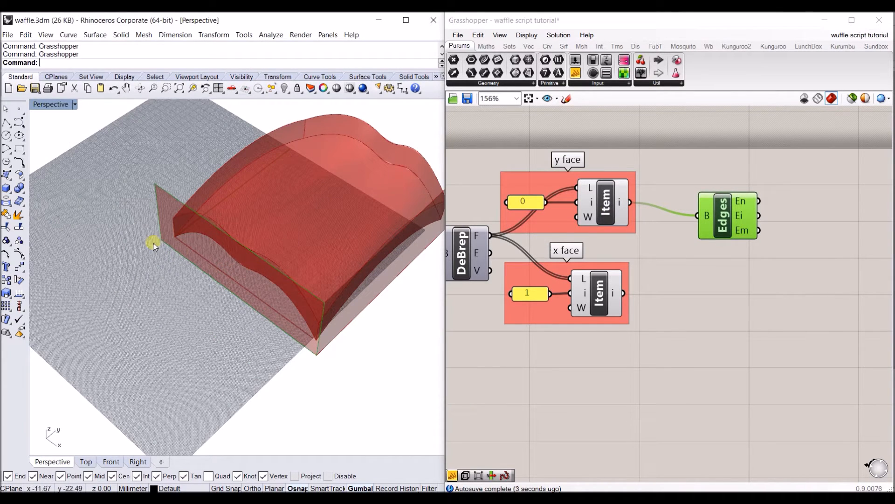
{"action": "right_click_drag", "start_coordinate": [265, 315], "coordinate": [371, 265]}
{"action": "left_click_drag", "start_coordinate": [735, 225], "coordinate": [737, 312]}
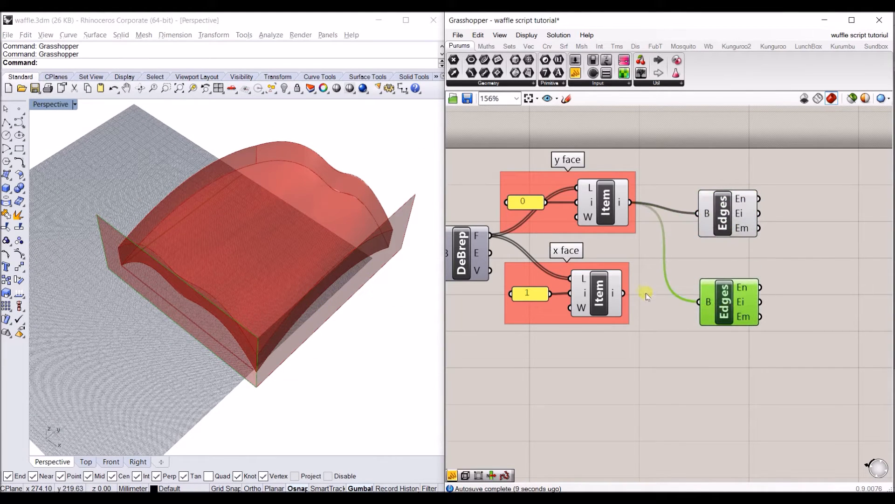
{"action": "left_click_drag", "start_coordinate": [631, 293], "coordinate": [698, 302]}
- Add a List Item component for each Brep Edges component and wire the naked edges outputs to their list inputs
{"action": "right_click_drag", "start_coordinate": [786, 251], "coordinate": [673, 254]}
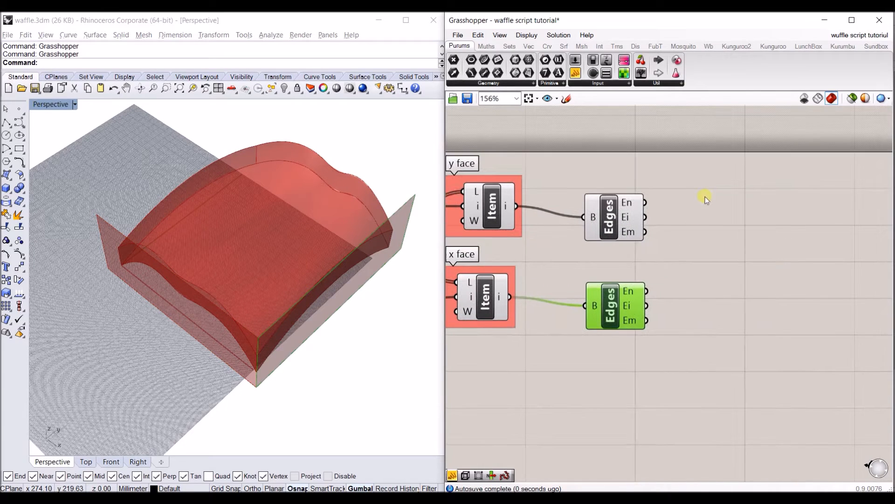
{"action": "double_click", "coordinate": [705, 199]}
{"action": "type", "text": "list item"}
{"action": "key", "text": "Return"}
{"action": "left_click_drag", "start_coordinate": [645, 202], "coordinate": [713, 302]}
{"action": "left_click_drag", "start_coordinate": [647, 291], "coordinate": [713, 306]}
- Turn off the preview of both Brep Edges components and select the List Item for the y face edges
{"action": "left_click_drag", "start_coordinate": [660, 380], "coordinate": [552, 150]}
{"action": "right_click", "coordinate": [574, 164]}
{"action": "left_click", "coordinate": [618, 187]}
{"action": "left_click", "coordinate": [741, 348]}
{"action": "left_click", "coordinate": [708, 214]}
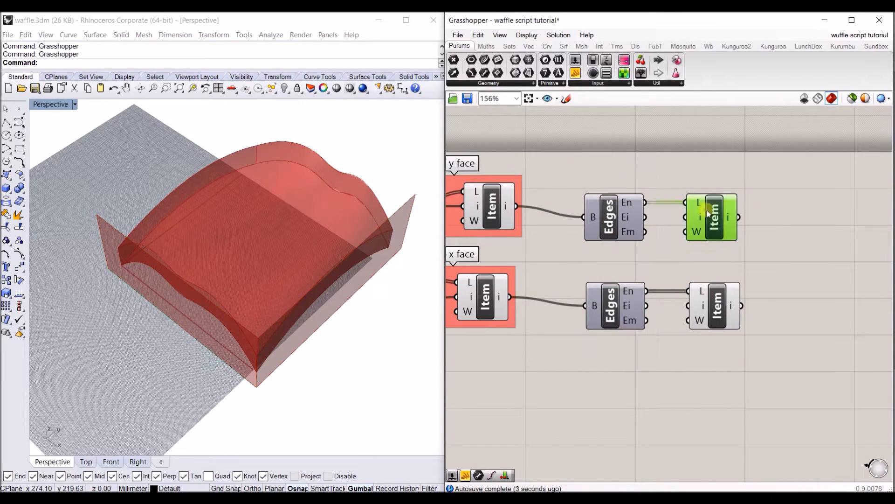
- Preview only selected objects to examine the edge each List Item picks from the y and x faces, and restore the full preview
{"action": "left_click", "coordinate": [853, 101]}
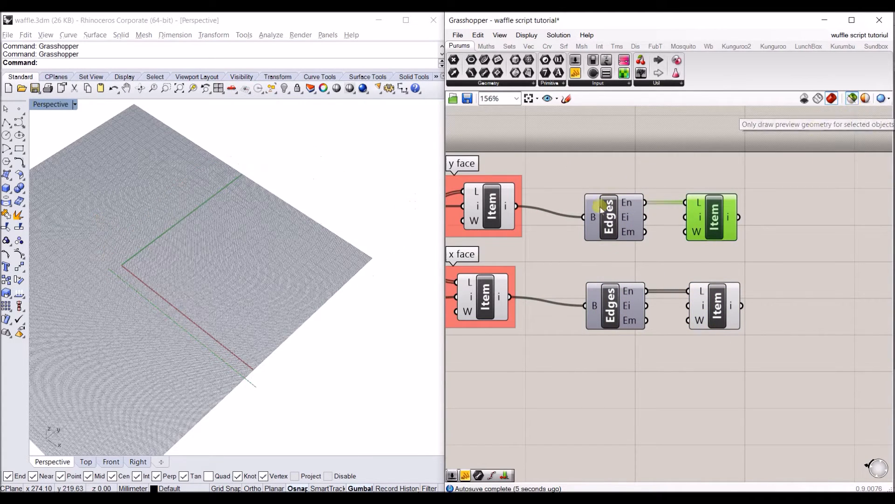
{"action": "left_click", "coordinate": [708, 301]}
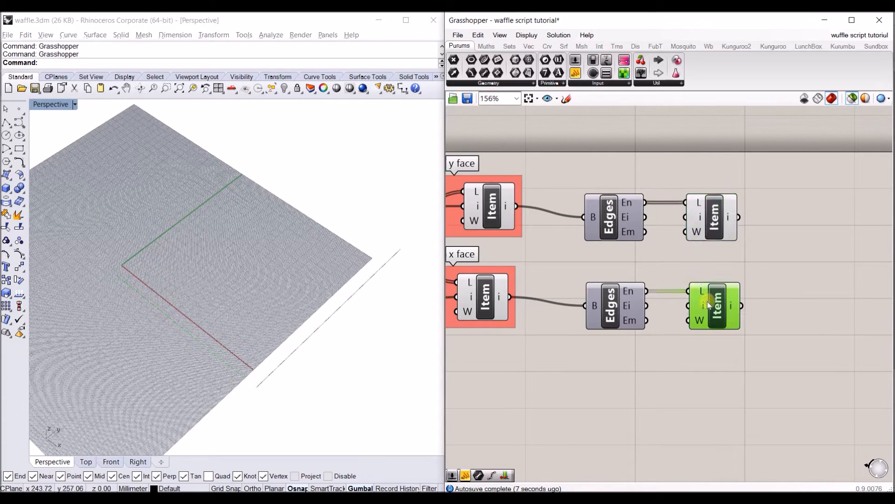
{"action": "left_click", "coordinate": [727, 214], "text": "shift"}
{"action": "left_click", "coordinate": [853, 98]}
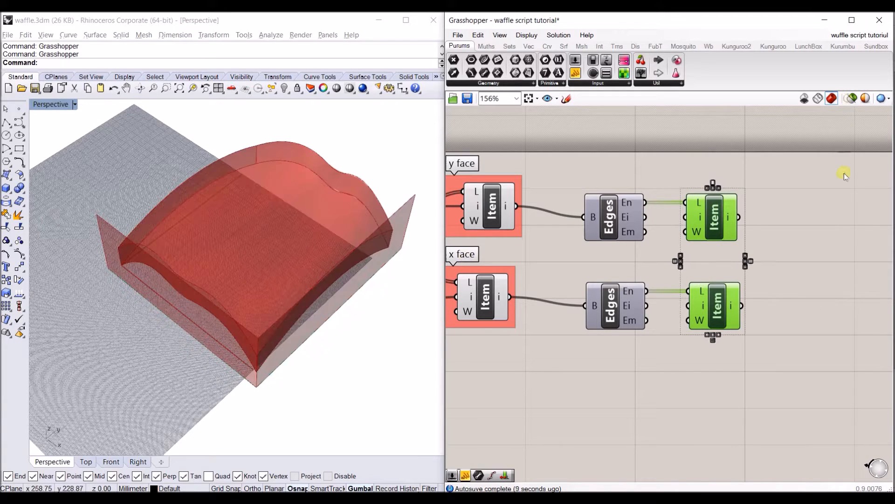
{"action": "left_click", "coordinate": [845, 173]}
- Add a Divide Curve component and connect the y face edge List Item output to its curve input
{"action": "right_click_drag", "start_coordinate": [824, 194], "coordinate": [700, 187]}
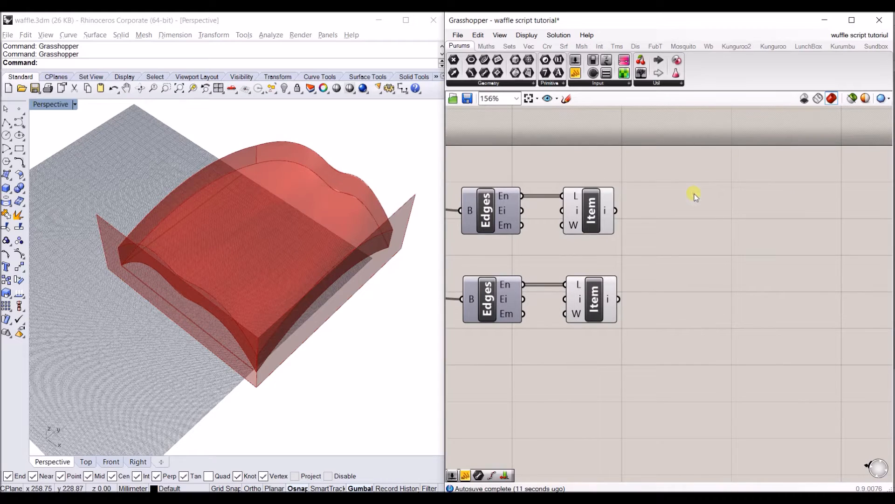
{"action": "double_click", "coordinate": [694, 196]}
{"action": "type", "text": "divide curve"}
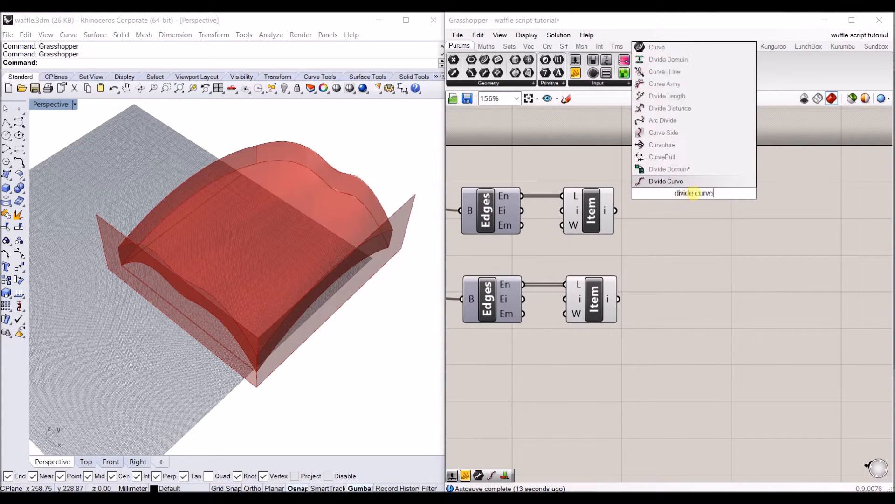
{"action": "key", "text": "Return"}
{"action": "left_click_drag", "start_coordinate": [616, 210], "coordinate": [686, 189]}
{"action": "left_click_drag", "start_coordinate": [701, 195], "coordinate": [719, 200]}
- Create a number slider set to 10 and feed it to the Divide Curve component's count input
{"action": "double_click", "coordinate": [628, 156]}
{"action": "type", "text": "1"}
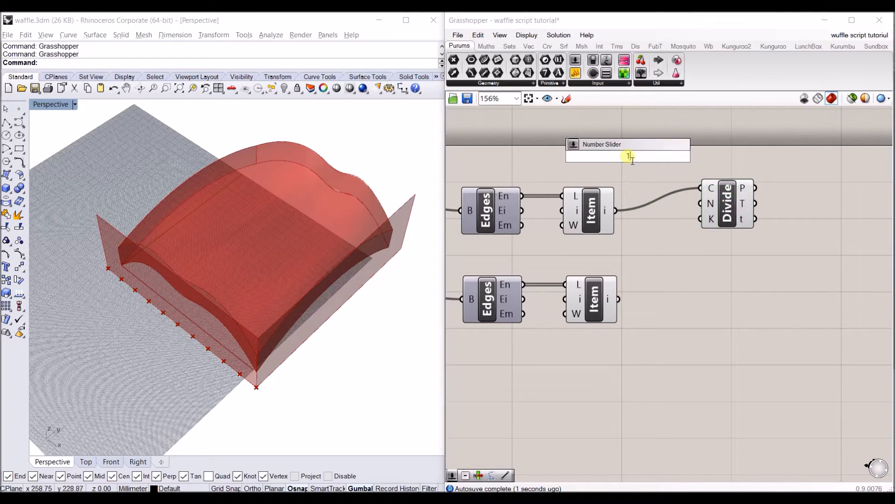
{"action": "type", "text": "0"}
{"action": "key", "text": "Return"}
{"action": "left_click_drag", "start_coordinate": [629, 157], "coordinate": [613, 161]}
{"action": "left_click_drag", "start_coordinate": [675, 159], "coordinate": [738, 312]}
- Duplicate the Divide Curve component below and connect the x face edge List Item output to the copy's curve input
{"action": "left_click", "coordinate": [740, 220]}
{"action": "key", "text": "ctrl+c"}
{"action": "key", "text": "ctrl+v"}
{"action": "left_click_drag", "start_coordinate": [621, 297], "coordinate": [706, 286]}
- Create a number slider set to 12 and make it the count input of the lower Divide Curve component
{"action": "double_click", "coordinate": [614, 390]}
{"action": "type", "text": "12"}
{"action": "key", "text": "Return"}
{"action": "left_click_drag", "start_coordinate": [670, 396], "coordinate": [659, 365]}
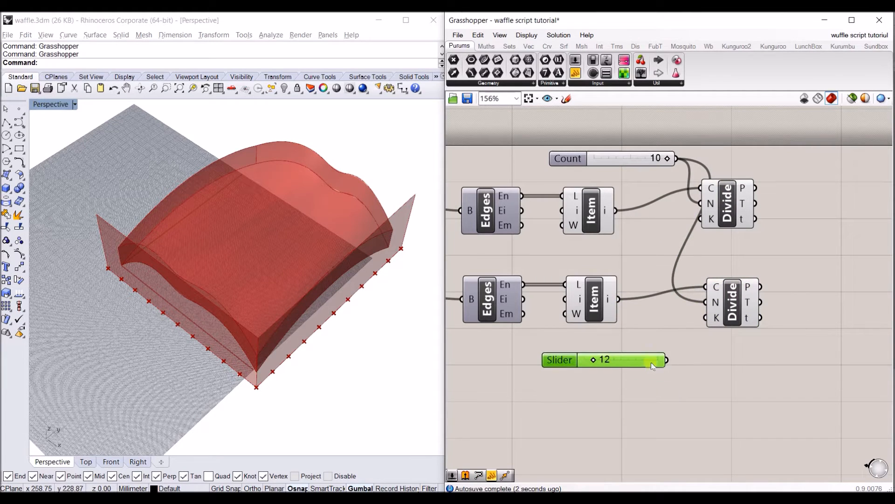
{"action": "left_click_drag", "start_coordinate": [678, 363], "coordinate": [703, 310]}
{"action": "left_click", "coordinate": [790, 346]}
{"action": "right_click_drag", "start_coordinate": [796, 329], "coordinate": [743, 320]}
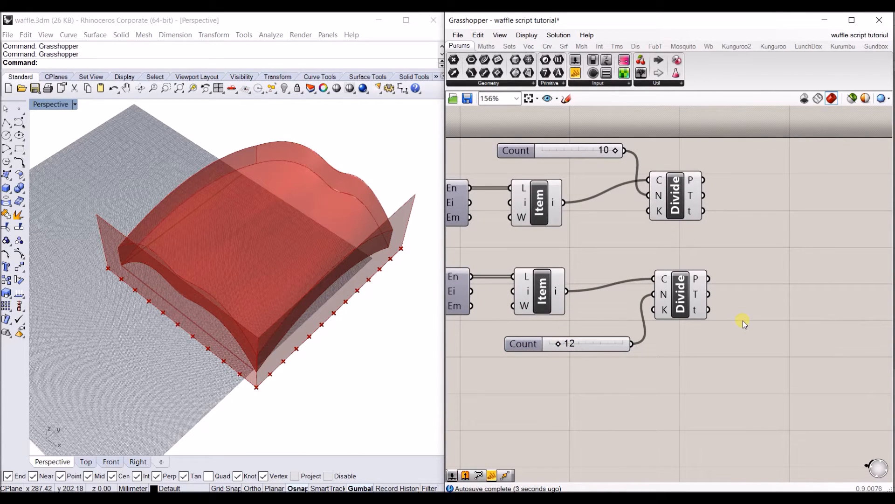
- Add an Orient component beyond the two Divide Curve components
{"action": "right_click_drag", "start_coordinate": [766, 234], "coordinate": [669, 241]}
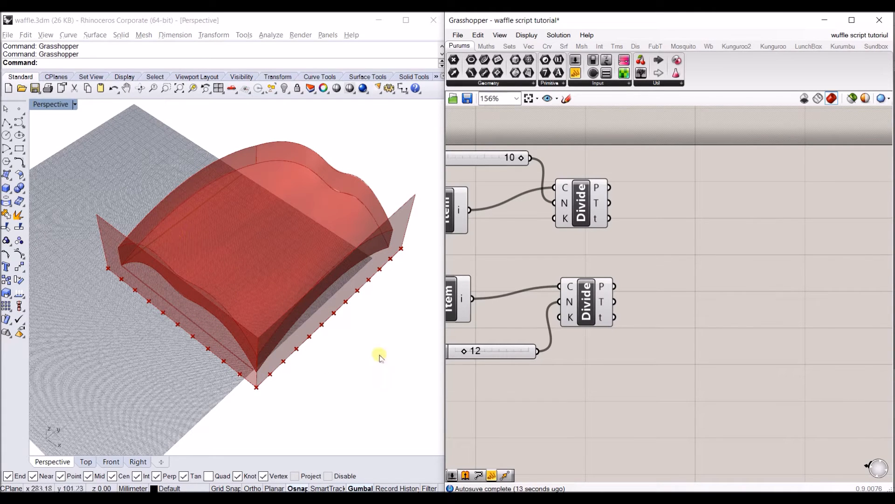
{"action": "right_click_drag", "start_coordinate": [586, 231], "coordinate": [650, 231]}
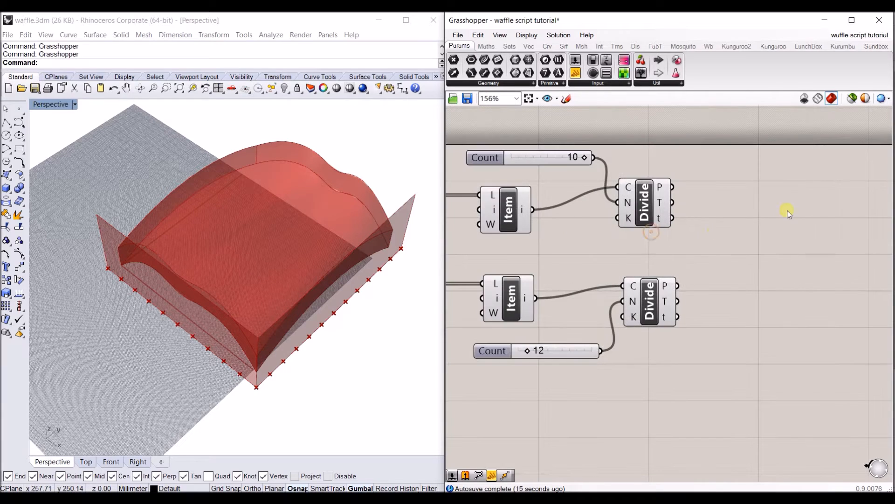
{"action": "double_click", "coordinate": [788, 210]}
{"action": "type", "text": "orient"}
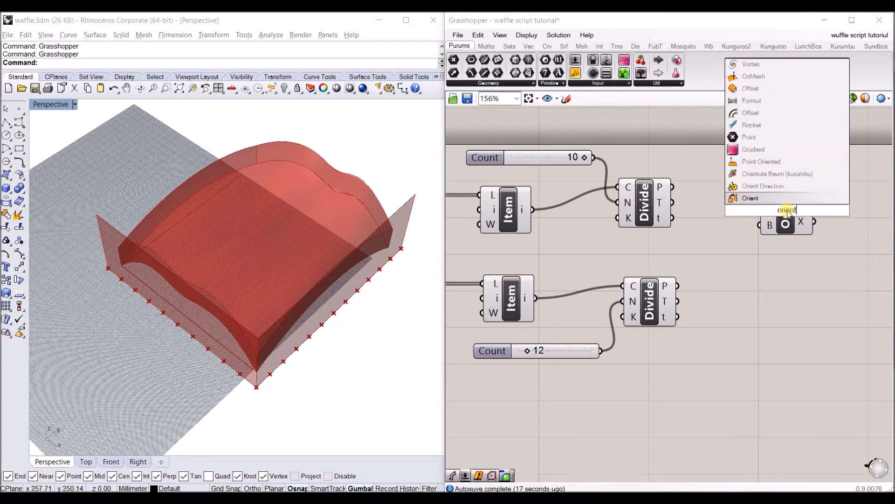
{"action": "key", "text": "Return"}
{"action": "right_click_drag", "start_coordinate": [709, 220], "coordinate": [731, 211]}
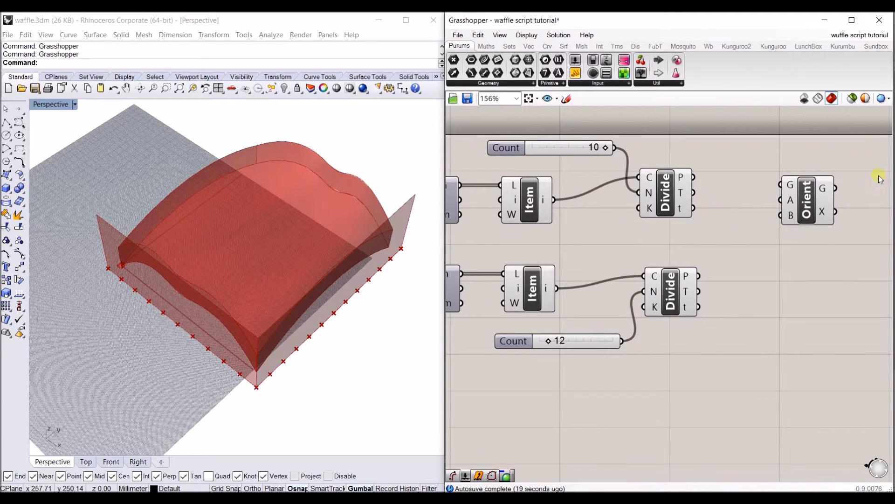
- Connect the y face List Item output to Orient's geometry input and check the face against both sets of division points
{"action": "scroll", "coordinate": [820, 209], "scroll_direction": "down", "scroll_amount": 3}
{"action": "left_click_drag", "start_coordinate": [530, 189], "coordinate": [828, 191]}
{"action": "scroll", "coordinate": [793, 212], "scroll_direction": "up", "scroll_amount": 3}
{"action": "right_click_drag", "start_coordinate": [865, 174], "coordinate": [779, 208]}
{"action": "left_click_drag", "start_coordinate": [764, 226], "coordinate": [788, 199]}
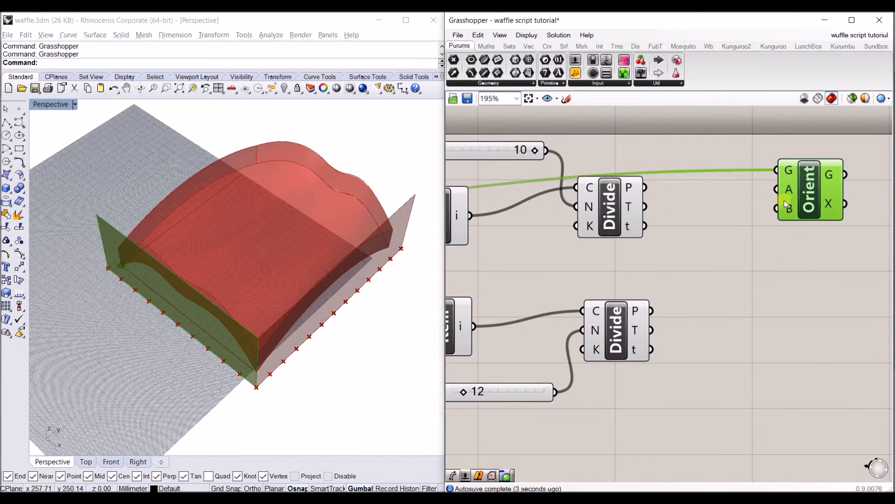
{"action": "mouse_move", "coordinate": [791, 213]}
{"action": "left_click_drag", "start_coordinate": [566, 200], "coordinate": [577, 206]}
{"action": "left_click", "coordinate": [594, 196]}
{"action": "left_click", "coordinate": [625, 315]}
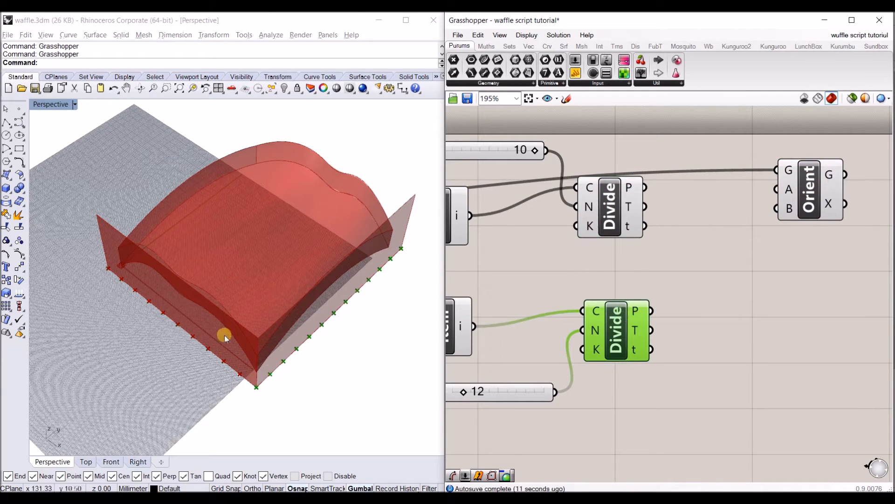
{"action": "left_click", "coordinate": [808, 192]}
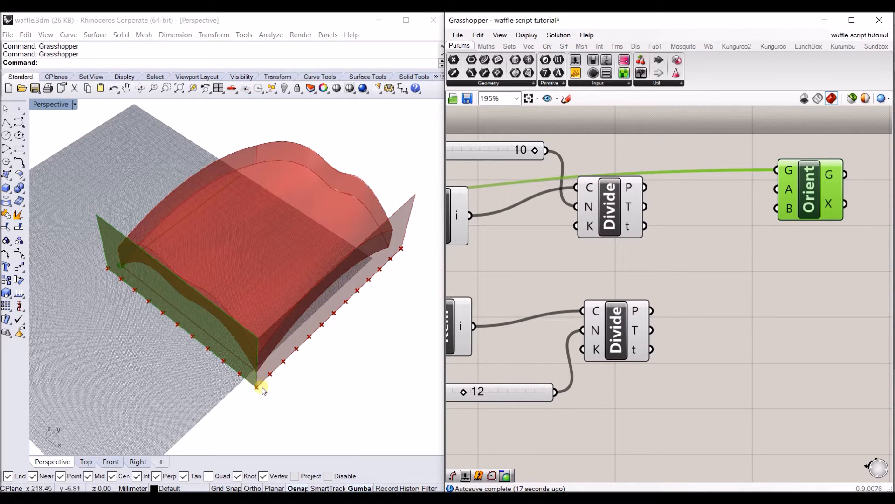
{"action": "double_click", "coordinate": [629, 284]}
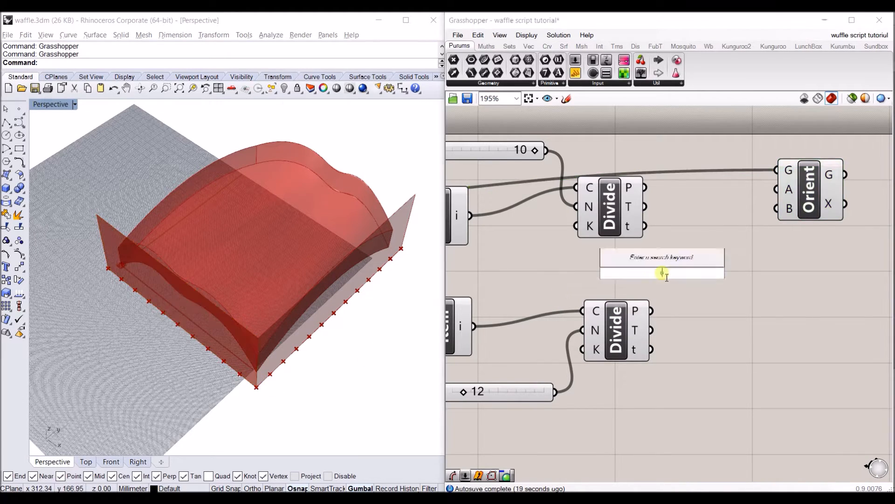
{"action": "type", "text": "start"}
{"action": "key", "text": "BackSpace"}
{"action": "key", "text": "BackSpace"}
{"action": "key", "text": "BackSpace"}
{"action": "key", "text": "BackSpace"}
{"action": "key", "text": "BackSpace"}
{"action": "type", "text": "end point"}
{"action": "key", "text": "Return"}
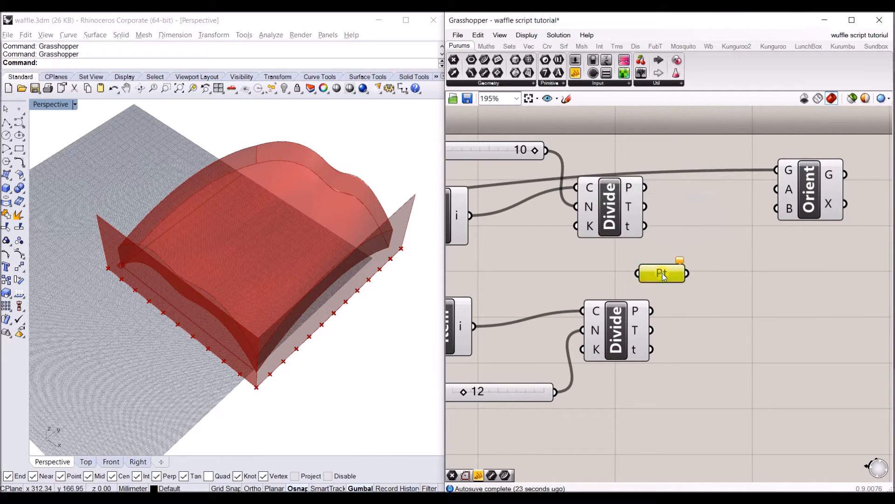
- Add an End Points component between the Divide Curve components and feed it the y face edge List Item output
{"action": "double_click", "coordinate": [667, 265]}
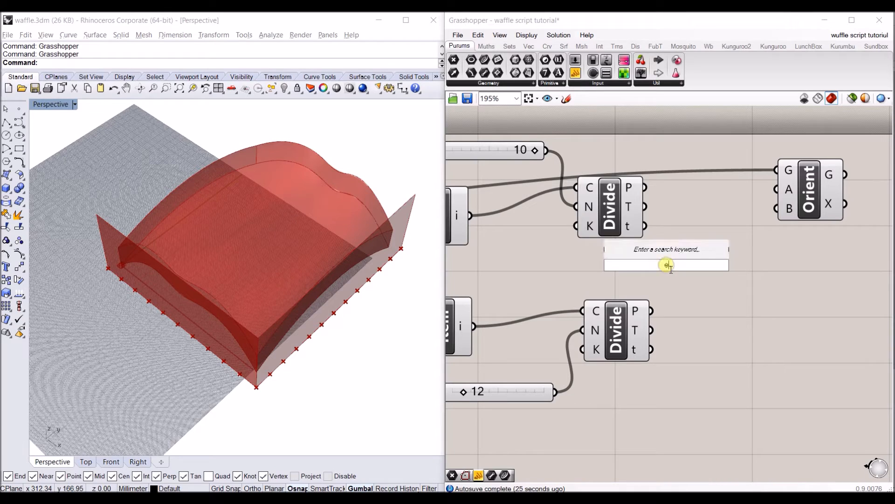
{"action": "type", "text": "end po"}
{"action": "key", "text": "Return"}
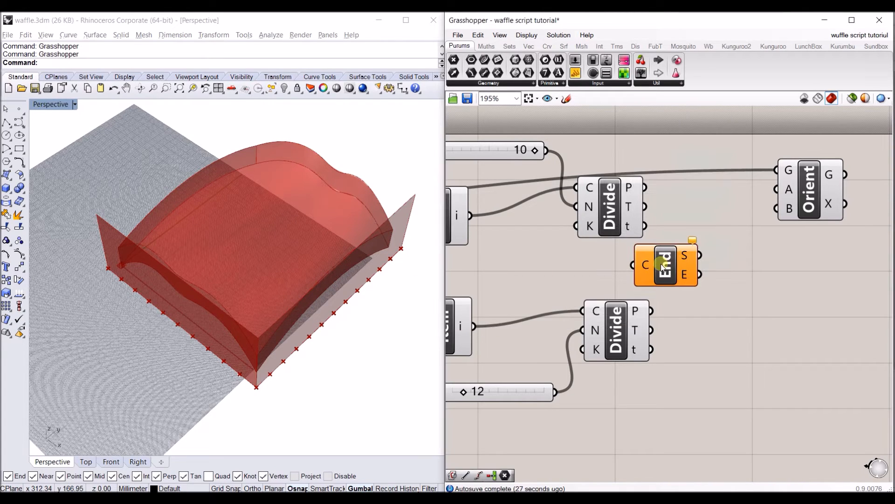
{"action": "right_click_drag", "start_coordinate": [598, 249], "coordinate": [718, 241]}
{"action": "scroll", "coordinate": [718, 242], "scroll_direction": "down", "scroll_amount": 3}
{"action": "left_click", "coordinate": [629, 215]}
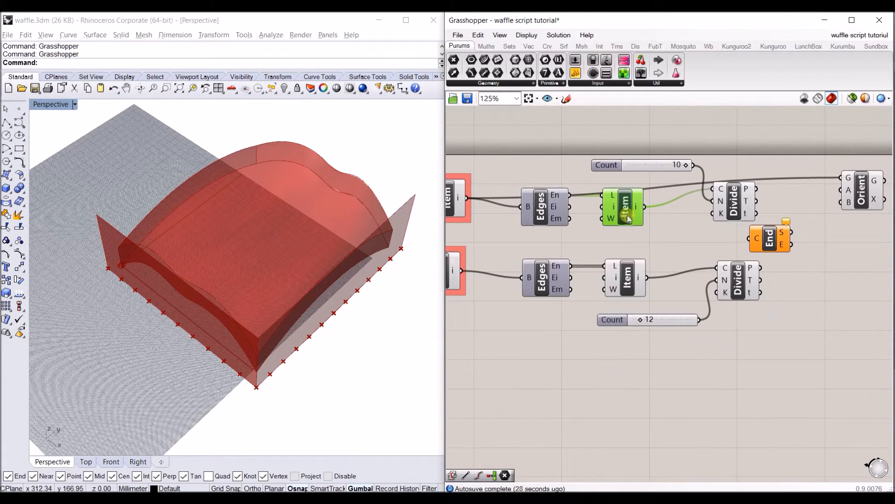
{"action": "left_click_drag", "start_coordinate": [759, 236], "coordinate": [734, 238]}
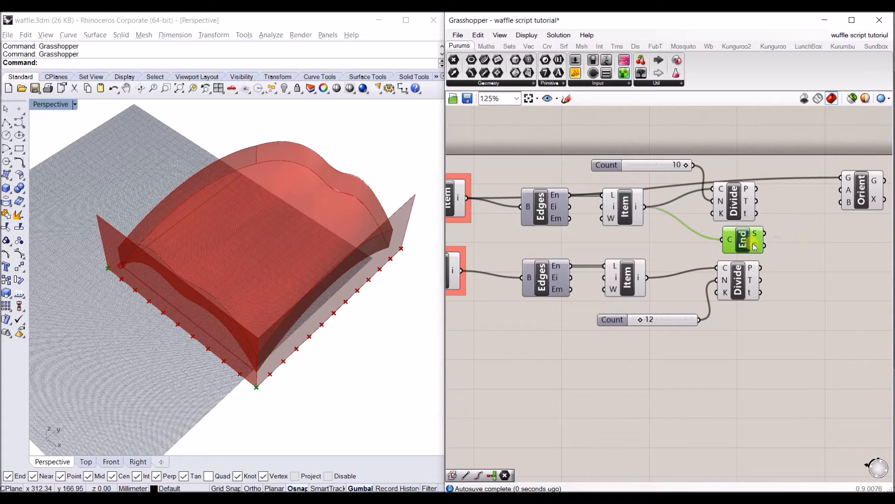
- Add a Point parameter and connect the end output of the End Points component to it
{"action": "double_click", "coordinate": [808, 241]}
{"action": "type", "text": "point"}
{"action": "key", "text": "Return"}
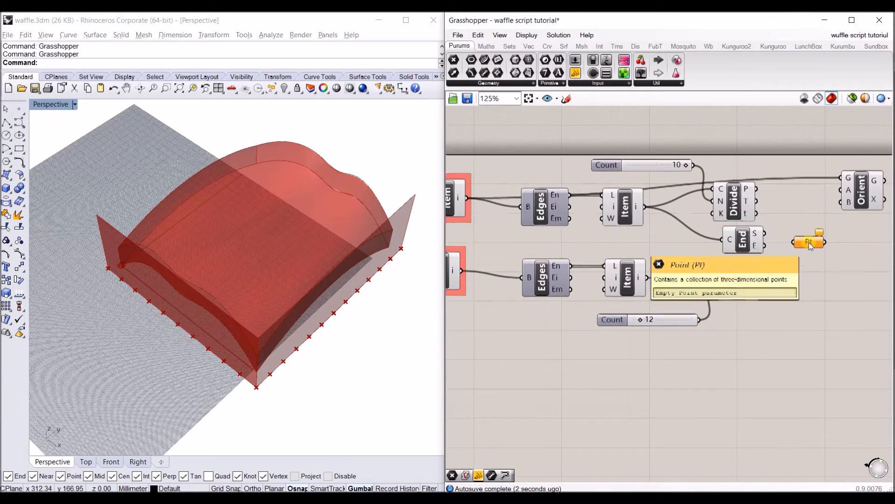
{"action": "scroll", "coordinate": [765, 252], "scroll_direction": "up", "scroll_amount": 5}
{"action": "left_click_drag", "start_coordinate": [731, 240], "coordinate": [817, 239]}
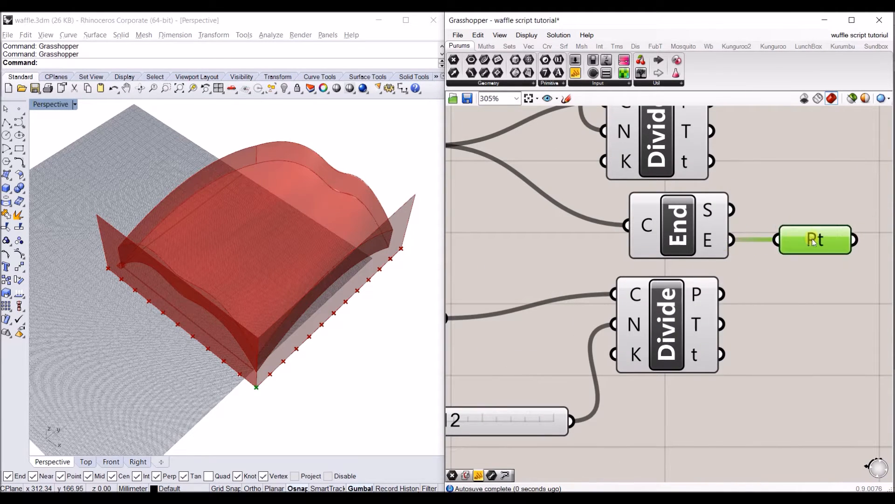
- Isolate the Point parameter's preview to examine where the edge's end point lies, and restore the full preview
{"action": "left_click", "coordinate": [852, 99]}
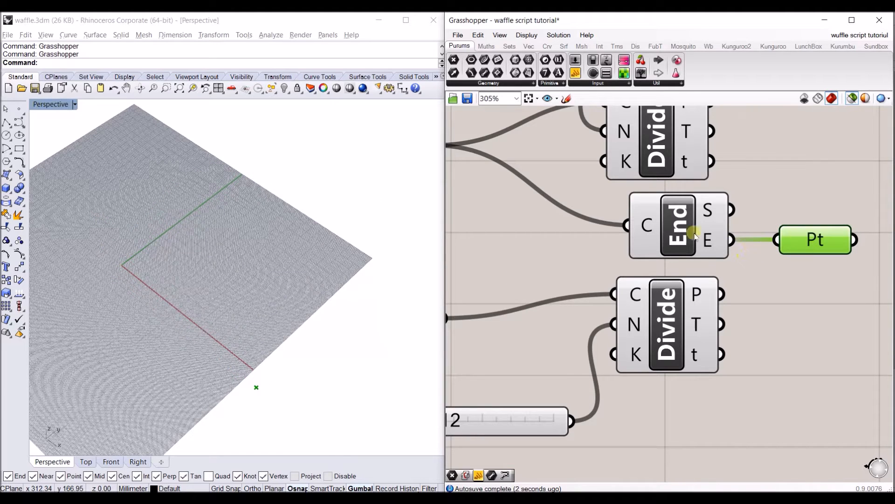
{"action": "left_click", "coordinate": [800, 160]}
{"action": "left_click", "coordinate": [853, 99]}
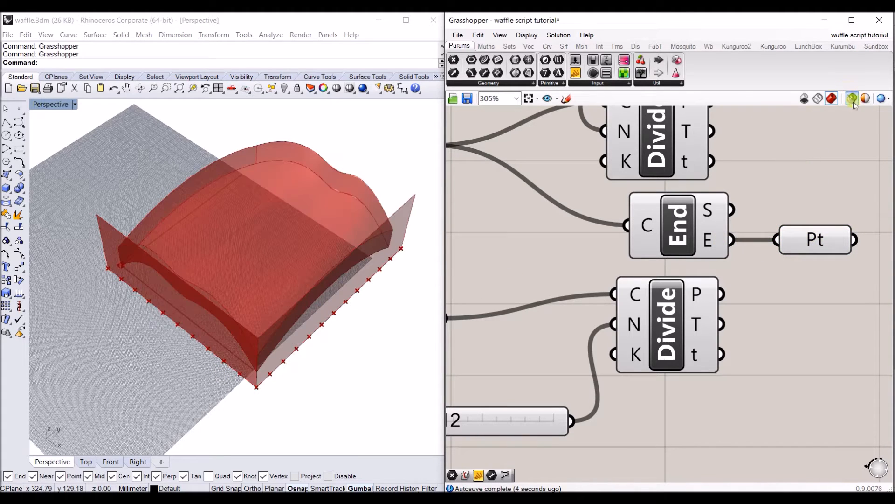
{"action": "left_click", "coordinate": [835, 235]}
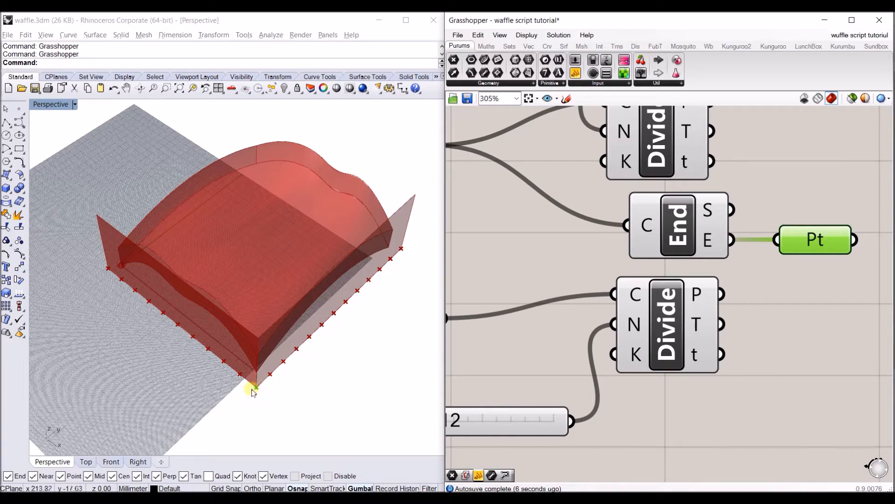
- Wire the Point parameter to Orient's source plane input A and the x edge division points to its target input B
{"action": "scroll", "coordinate": [747, 203], "scroll_direction": "down", "scroll_amount": 1}
{"action": "right_click_drag", "start_coordinate": [858, 147], "coordinate": [747, 185]}
{"action": "left_click_drag", "start_coordinate": [726, 269], "coordinate": [772, 161]}
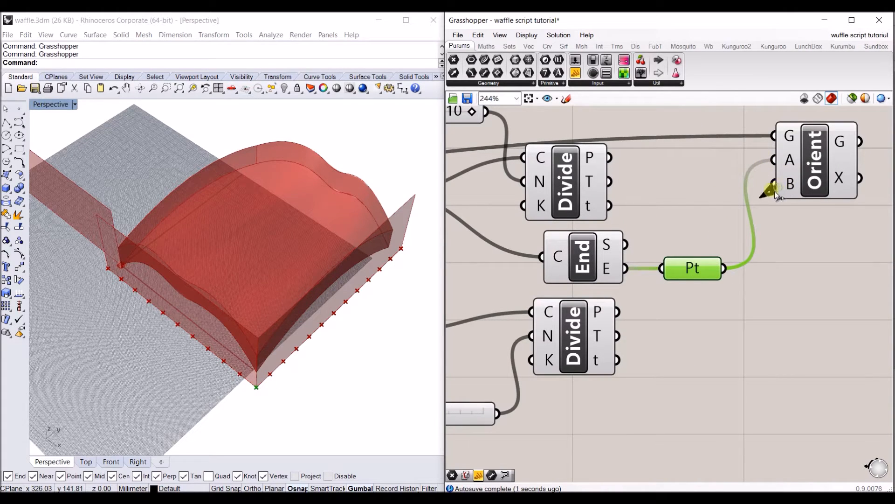
{"action": "left_click_drag", "start_coordinate": [762, 201], "coordinate": [653, 280]}
{"action": "left_click", "coordinate": [589, 335]}
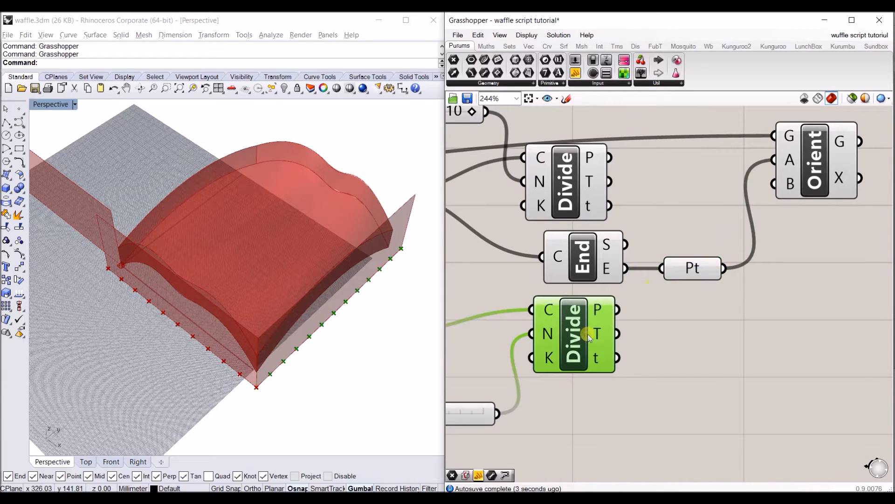
{"action": "left_click_drag", "start_coordinate": [626, 311], "coordinate": [773, 184]}
{"action": "left_click", "coordinate": [793, 220]}
{"action": "scroll", "coordinate": [789, 191], "scroll_direction": "down", "scroll_amount": 1}
{"action": "left_click", "coordinate": [788, 189]}
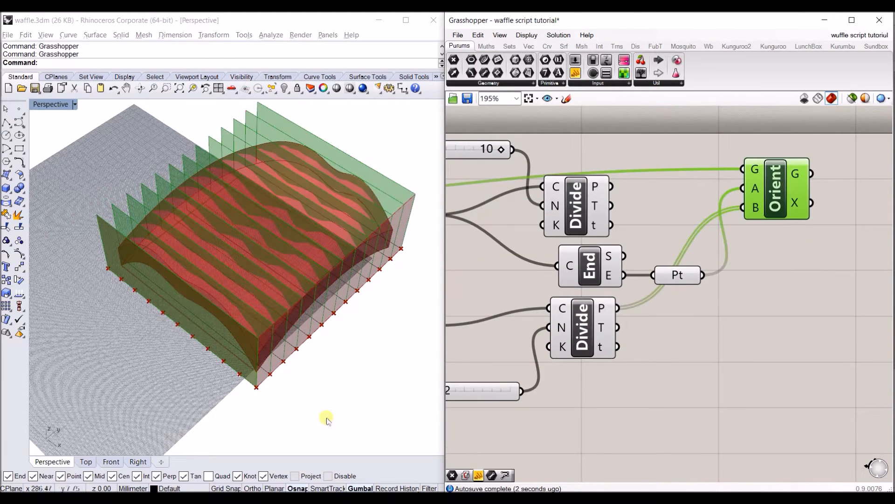
- Duplicate the Orient component directly below the original, keeping its input wires
{"action": "scroll", "coordinate": [667, 286], "scroll_direction": "down", "scroll_amount": 1}
{"action": "left_click_drag", "start_coordinate": [744, 199], "coordinate": [754, 321], "text": "alt"}
{"action": "right_click_drag", "start_coordinate": [698, 295], "coordinate": [698, 236]}
{"action": "scroll", "coordinate": [809, 249], "scroll_direction": "down", "scroll_amount": 2}
{"action": "scroll", "coordinate": [698, 236], "scroll_direction": "up", "scroll_amount": 1}
{"action": "right_click_drag", "start_coordinate": [774, 238], "coordinate": [756, 247]}
{"action": "scroll", "coordinate": [763, 253], "scroll_direction": "up", "scroll_amount": 1}
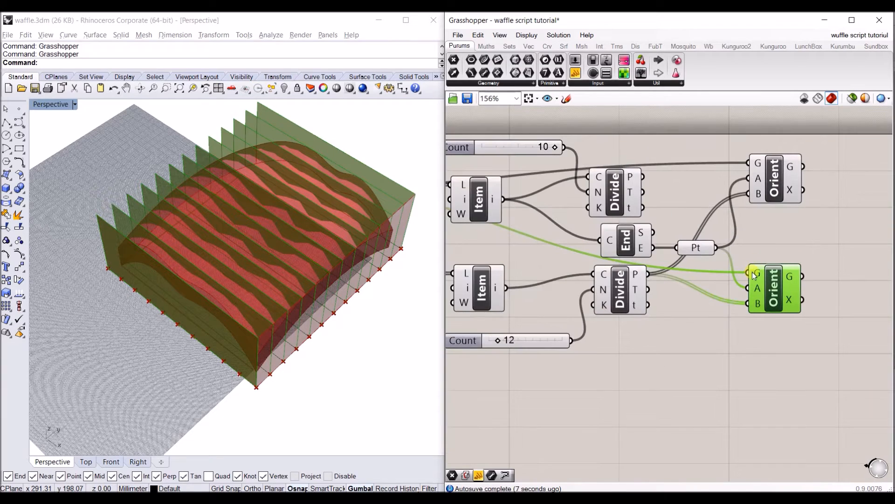
- Replace the Orient copy's geometry input with the x face and its target input B with the y edge division points
{"action": "scroll", "coordinate": [685, 298], "scroll_direction": "down", "scroll_amount": 4}
{"action": "left_click_drag", "start_coordinate": [750, 274], "coordinate": [522, 291]}
{"action": "scroll", "coordinate": [711, 273], "scroll_direction": "up", "scroll_amount": 4}
{"action": "scroll", "coordinate": [714, 280], "scroll_direction": "up", "scroll_amount": 1}
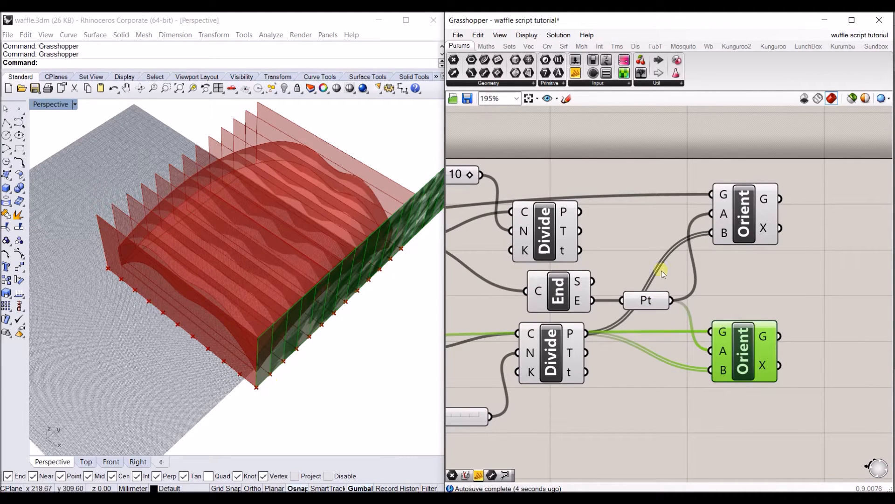
{"action": "left_click_drag", "start_coordinate": [719, 378], "coordinate": [580, 211]}
{"action": "left_click", "coordinate": [549, 224]}
{"action": "left_click", "coordinate": [658, 231]}
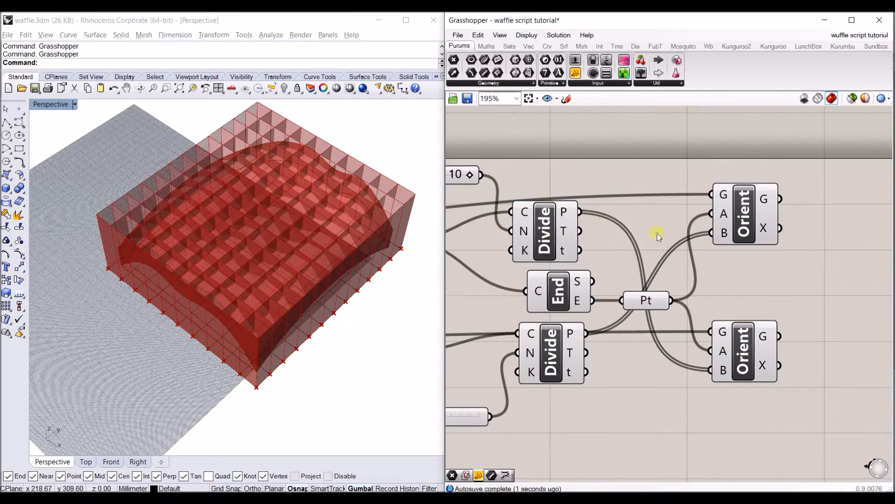
- Turn off the preview of the edge List Items, both Divide Curve components, the End Points component and the Point parameter
{"action": "left_click_drag", "start_coordinate": [662, 386], "coordinate": [540, 167]}
{"action": "right_click", "coordinate": [561, 153]}
{"action": "left_click", "coordinate": [590, 174]}
{"action": "right_click_drag", "start_coordinate": [310, 267], "coordinate": [267, 259]}
{"action": "right_click_drag", "start_coordinate": [602, 260], "coordinate": [683, 249]}
{"action": "scroll", "coordinate": [683, 250], "scroll_direction": "down", "scroll_amount": 2}
{"action": "left_click_drag", "start_coordinate": [674, 385], "coordinate": [543, 190]}
{"action": "right_click", "coordinate": [538, 141]}
{"action": "left_click", "coordinate": [565, 164]}
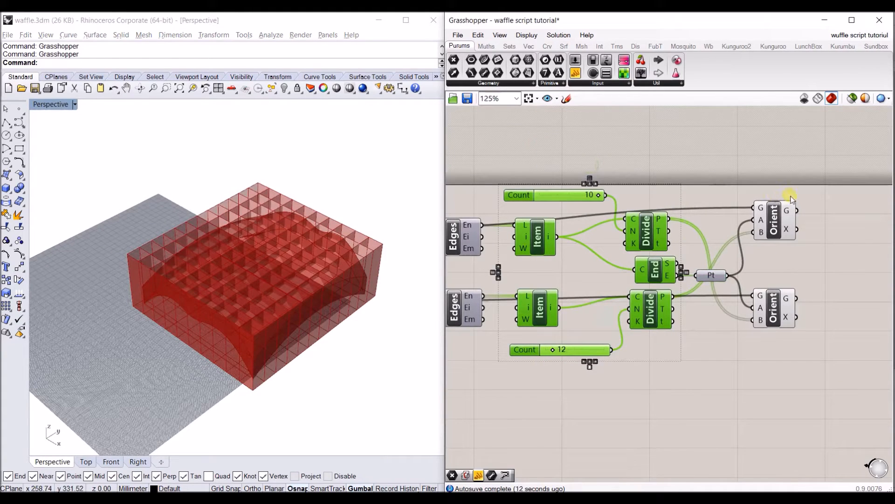
- Group the upper Orient component and name the group "y planes"
{"action": "scroll", "coordinate": [815, 196], "scroll_direction": "up", "scroll_amount": 3}
{"action": "left_click_drag", "start_coordinate": [782, 287], "coordinate": [653, 186]}
{"action": "left_click", "coordinate": [767, 291]}
{"action": "left_click_drag", "start_coordinate": [767, 291], "coordinate": [679, 182]}
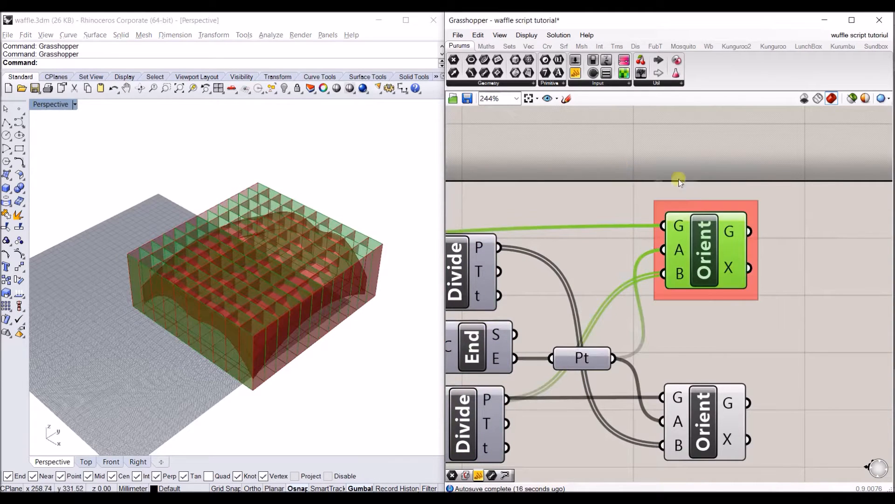
{"action": "right_click", "coordinate": [702, 206]}
{"action": "type", "text": "y planes"}
{"action": "left_click", "coordinate": [814, 170]}
{"action": "scroll", "coordinate": [782, 183], "scroll_direction": "down", "scroll_amount": 3}
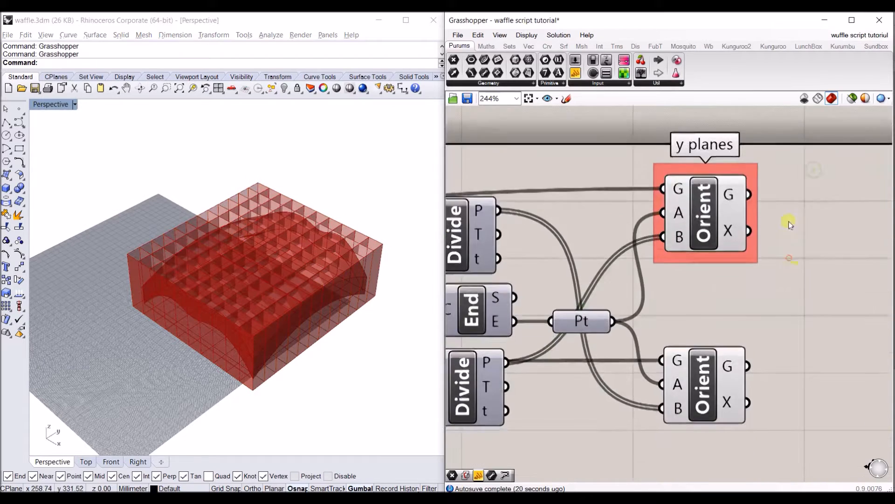
- Group the lower Orient component and name the group "x planes"
{"action": "left_click", "coordinate": [739, 309]}
{"action": "key", "text": "ctrl+g"}
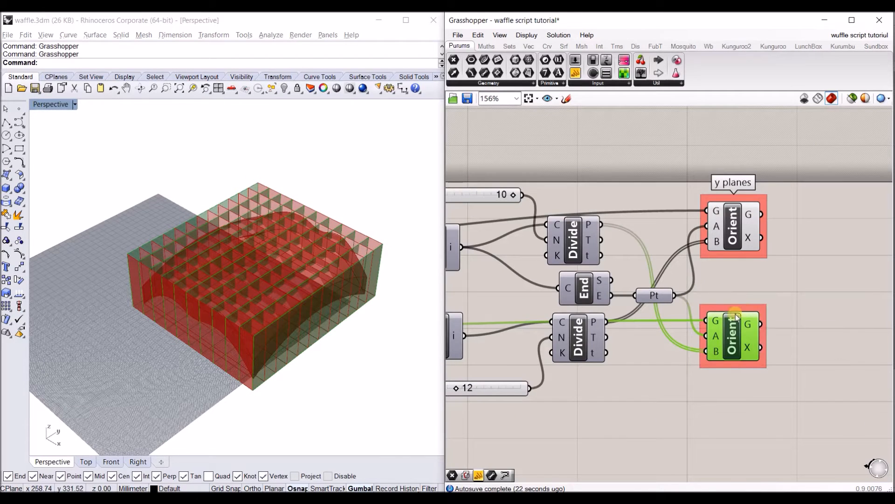
{"action": "right_click", "coordinate": [737, 309]}
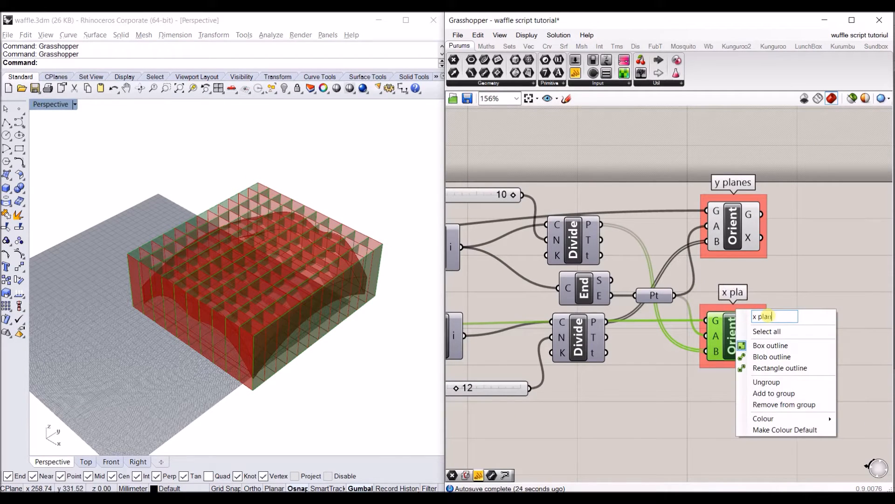
{"action": "left_click", "coordinate": [804, 243]}
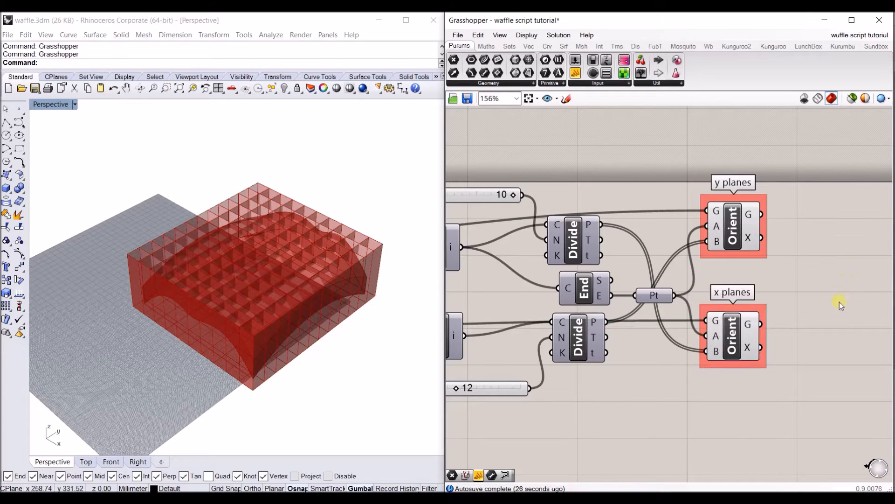
- Add a Brep | Brep intersection component beside the y planes group
{"action": "right_click_drag", "start_coordinate": [804, 298], "coordinate": [657, 284]}
{"action": "mouse_move", "coordinate": [594, 309]}
{"action": "left_mouse_down"}
{"action": "mouse_move", "coordinate": [610, 309]}
{"action": "mouse_move", "coordinate": [600, 310]}
{"action": "left_mouse_up"}
{"action": "right_click_drag", "start_coordinate": [274, 252], "coordinate": [272, 294]}
{"action": "right_click_drag", "start_coordinate": [297, 343], "coordinate": [222, 320]}
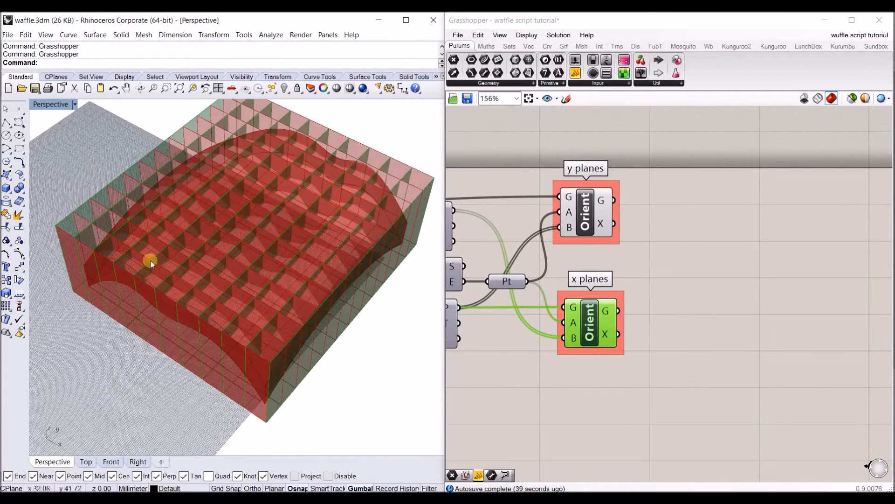
{"action": "double_click", "coordinate": [721, 235]}
{"action": "type", "text": "bbx"}
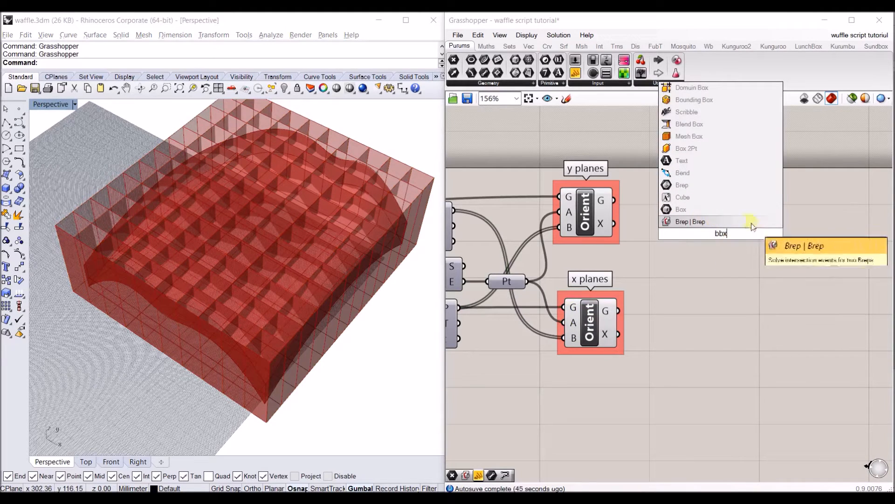
{"action": "left_click", "coordinate": [733, 222]}
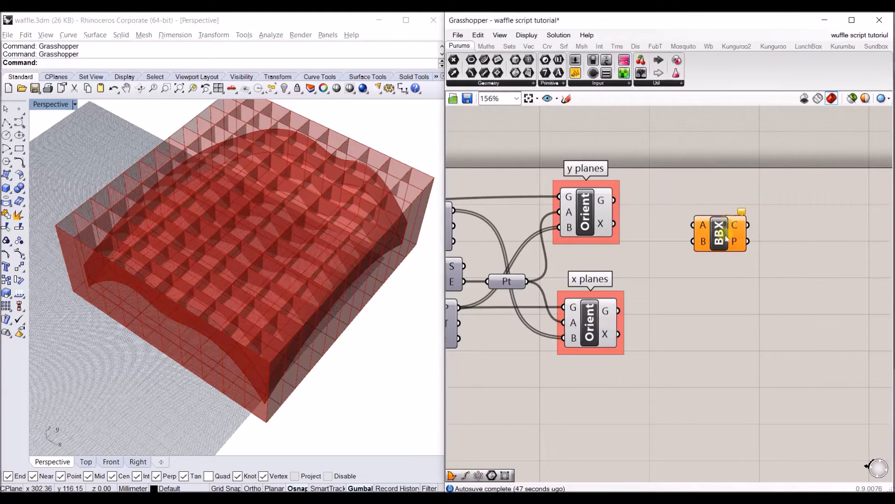
- Connect the extruded loft form to input A and the y planes geometry to input B of the Brep | Brep component
{"action": "scroll", "coordinate": [751, 223], "scroll_direction": "down", "scroll_amount": 1}
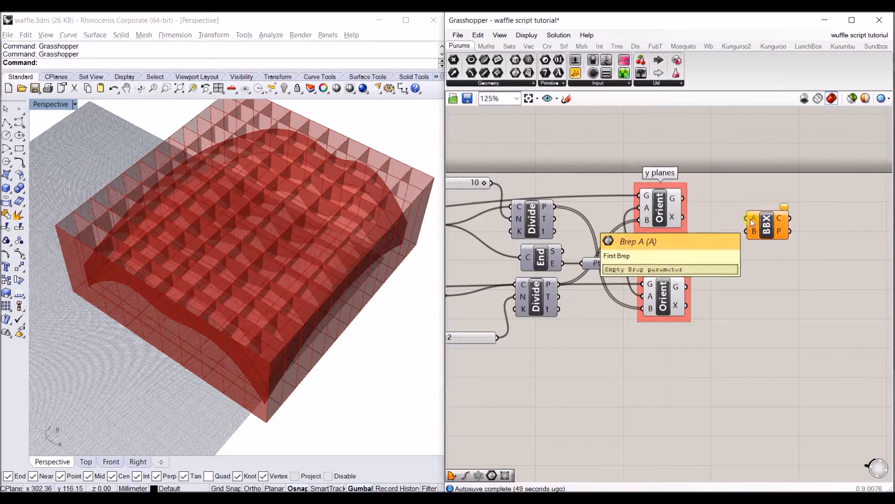
{"action": "right_click_drag", "start_coordinate": [523, 226], "coordinate": [705, 210]}
{"action": "scroll", "coordinate": [676, 207], "scroll_direction": "down", "scroll_amount": 2}
{"action": "right_click_drag", "start_coordinate": [532, 208], "coordinate": [687, 214]}
{"action": "scroll", "coordinate": [596, 202], "scroll_direction": "down", "scroll_amount": 1}
{"action": "right_click_drag", "start_coordinate": [558, 212], "coordinate": [604, 214]}
{"action": "left_click", "coordinate": [480, 227]}
{"action": "scroll", "coordinate": [772, 244], "scroll_direction": "down", "scroll_amount": 2}
{"action": "left_click_drag", "start_coordinate": [496, 224], "coordinate": [854, 215]}
{"action": "scroll", "coordinate": [854, 217], "scroll_direction": "up", "scroll_amount": 6}
{"action": "right_click_drag", "start_coordinate": [854, 217], "coordinate": [759, 195]}
{"action": "left_click_drag", "start_coordinate": [768, 208], "coordinate": [781, 170]}
- Turn off the preview of the Orient components in the y planes and x planes groups
{"action": "left_click_drag", "start_coordinate": [614, 144], "coordinate": [720, 320]}
{"action": "right_click", "coordinate": [700, 199]}
{"action": "left_click", "coordinate": [724, 220]}
{"action": "left_click", "coordinate": [781, 229]}
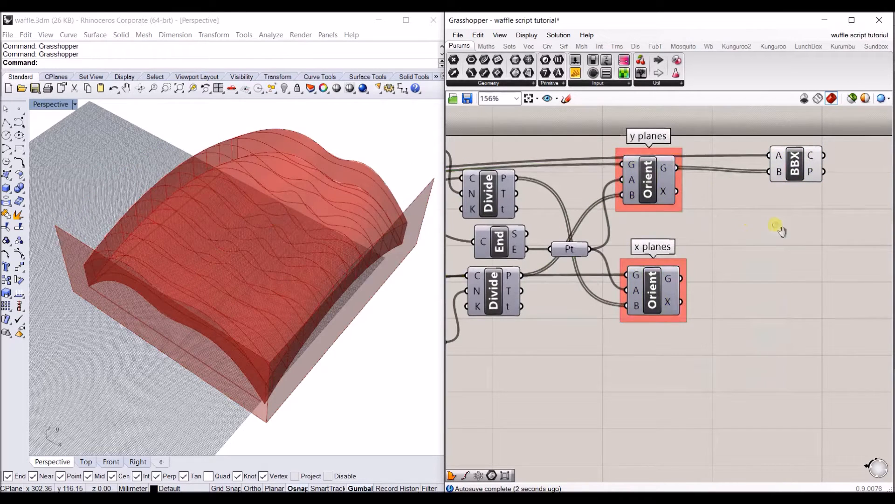
- Duplicate the Brep | Brep component beside the x planes group and replace the copy's input B with the x planes geometry
{"action": "right_click_drag", "start_coordinate": [782, 230], "coordinate": [755, 225]}
{"action": "left_click_drag", "start_coordinate": [776, 164], "coordinate": [781, 280], "text": "alt"}
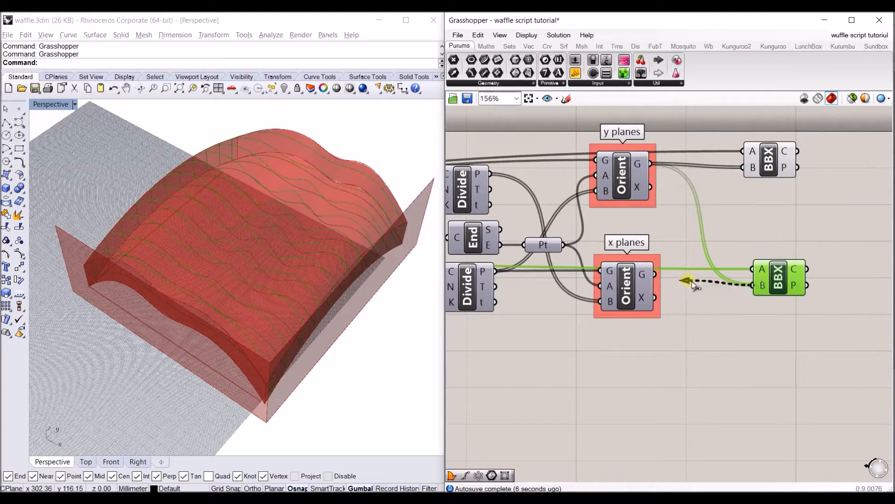
{"action": "left_click_drag", "start_coordinate": [692, 282], "coordinate": [655, 274]}
- Turn off the preview of the loft form's Extrude, the Deconstruct Brep and the x face and y face List Item components
{"action": "right_click_drag", "start_coordinate": [698, 248], "coordinate": [868, 229]}
{"action": "scroll", "coordinate": [746, 222], "scroll_direction": "down", "scroll_amount": 3}
{"action": "right_click_drag", "start_coordinate": [559, 244], "coordinate": [855, 225]}
{"action": "right_click", "coordinate": [571, 202]}
{"action": "right_click", "coordinate": [561, 206]}
{"action": "left_click", "coordinate": [583, 226]}
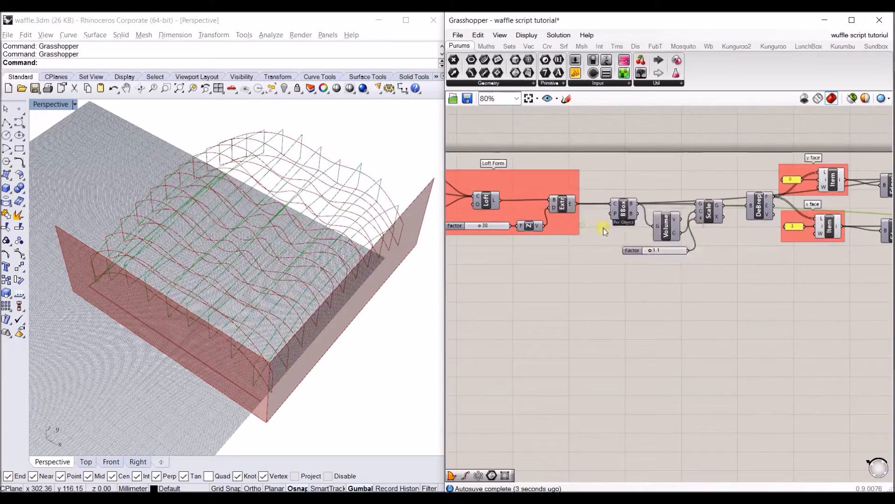
{"action": "right_click_drag", "start_coordinate": [583, 229], "coordinate": [482, 242]}
{"action": "left_click_drag", "start_coordinate": [767, 257], "coordinate": [664, 136]}
{"action": "right_click", "coordinate": [731, 152]}
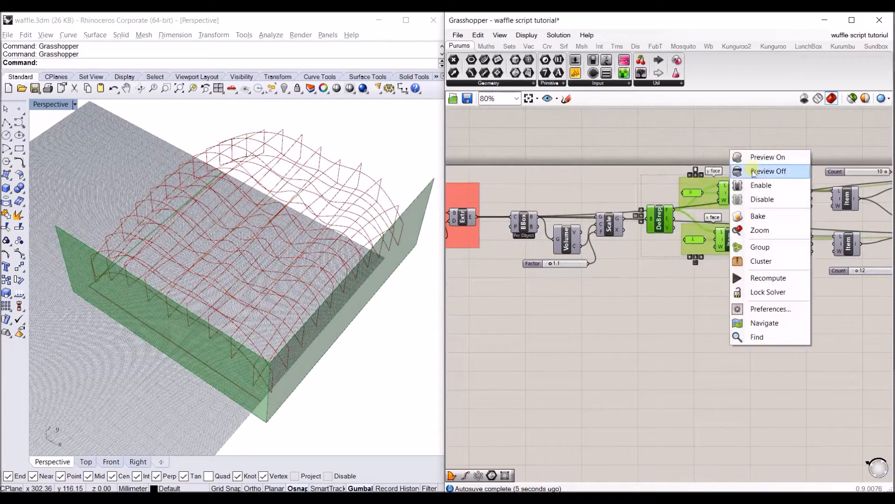
{"action": "left_click", "coordinate": [754, 173]}
- Add Boundary Surfaces components fed by the intersection curves of the two Brep | Brep components
{"action": "right_click_drag", "start_coordinate": [880, 182], "coordinate": [629, 172]}
{"action": "left_click", "coordinate": [811, 187]}
{"action": "right_click_drag", "start_coordinate": [839, 201], "coordinate": [592, 210]}
{"action": "right_click_drag", "start_coordinate": [243, 196], "coordinate": [355, 255]}
{"action": "right_click_drag", "start_coordinate": [792, 239], "coordinate": [744, 244]}
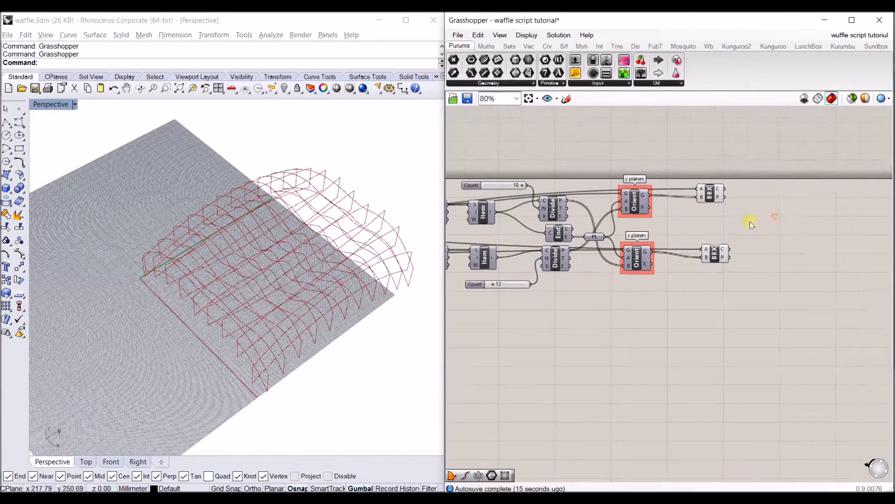
{"action": "double_click", "coordinate": [782, 200]}
{"action": "type", "text": "boundary"}
{"action": "key", "text": "Return"}
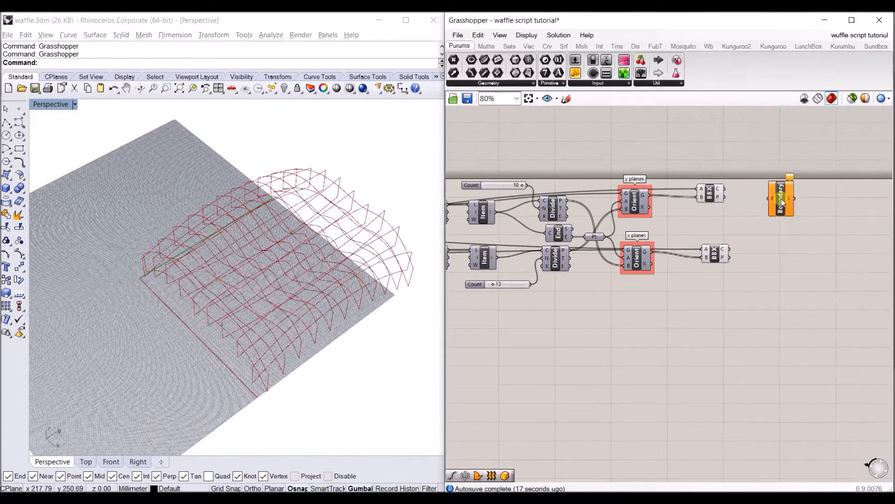
{"action": "scroll", "coordinate": [783, 201], "scroll_direction": "up", "scroll_amount": 3}
{"action": "left_click_drag", "start_coordinate": [670, 178], "coordinate": [739, 301]}
- Turn off the preview of both Brep | Brep components and align the Boundary Surfaces components beside them
{"action": "left_click_drag", "start_coordinate": [704, 356], "coordinate": [623, 175]}
{"action": "right_click", "coordinate": [608, 136]}
{"action": "left_click", "coordinate": [621, 157]}
{"action": "left_click", "coordinate": [751, 210]}
{"action": "right_click_drag", "start_coordinate": [792, 241], "coordinate": [699, 234]}
{"action": "left_click", "coordinate": [698, 230]}
{"action": "left_click_drag", "start_coordinate": [666, 196], "coordinate": [673, 184]}
{"action": "left_click_drag", "start_coordinate": [678, 283], "coordinate": [676, 284]}
- Examine from several angles how the x and y boundary surface ribs cross in the model
{"action": "left_click", "coordinate": [346, 355]}
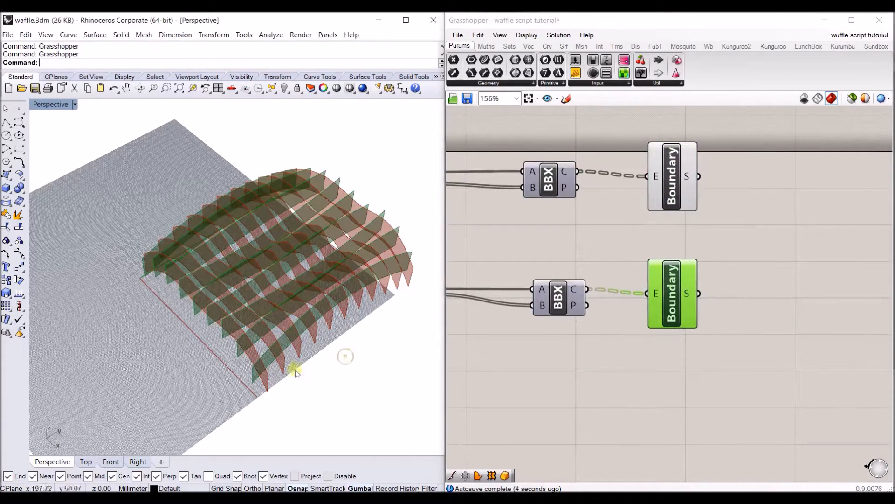
{"action": "right_click_drag", "start_coordinate": [294, 347], "coordinate": [308, 380]}
{"action": "left_click", "coordinate": [753, 305]}
{"action": "left_click_drag", "start_coordinate": [771, 371], "coordinate": [650, 99]}
{"action": "right_click_drag", "start_coordinate": [279, 335], "coordinate": [270, 300]}
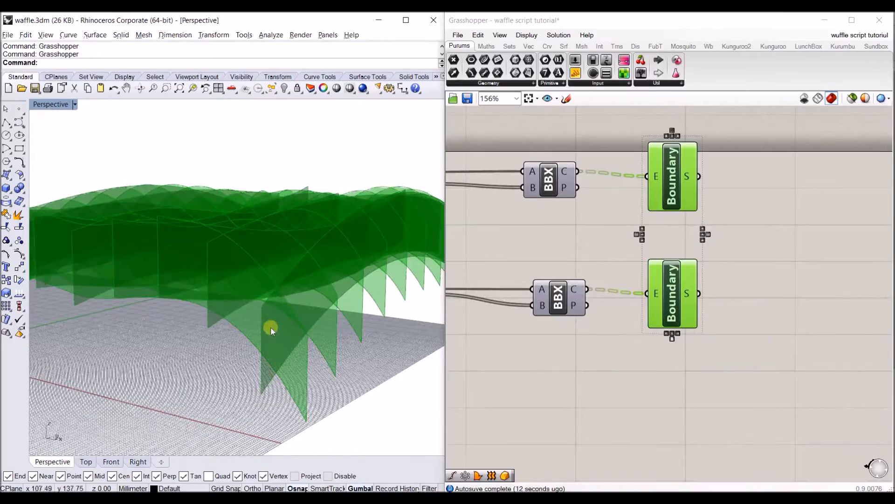
{"action": "mouse_move", "coordinate": [280, 330]}
{"action": "right_mouse_down"}
{"action": "mouse_move", "coordinate": [310, 320]}
{"action": "mouse_move", "coordinate": [266, 336]}
{"action": "mouse_move", "coordinate": [262, 386]}
{"action": "mouse_move", "coordinate": [275, 342]}
{"action": "right_mouse_up"}
{"action": "scroll", "coordinate": [277, 340], "scroll_direction": "up", "scroll_amount": 5}
{"action": "scroll", "coordinate": [274, 324], "scroll_direction": "down", "scroll_amount": 5}
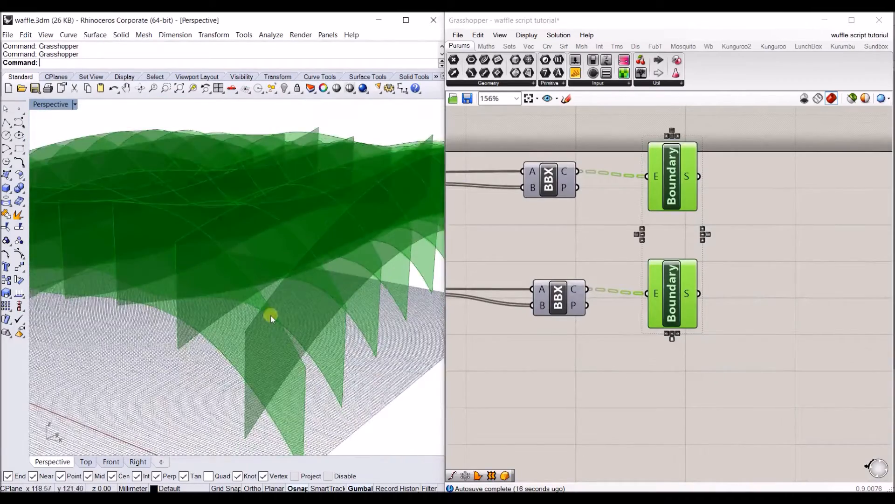
{"action": "right_click_drag", "start_coordinate": [266, 320], "coordinate": [260, 251]}
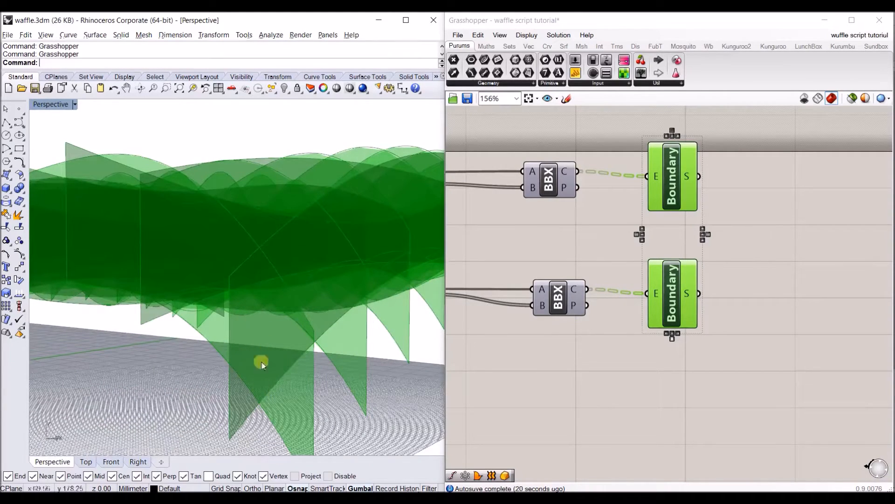
{"action": "right_click_drag", "start_coordinate": [261, 270], "coordinate": [260, 303]}
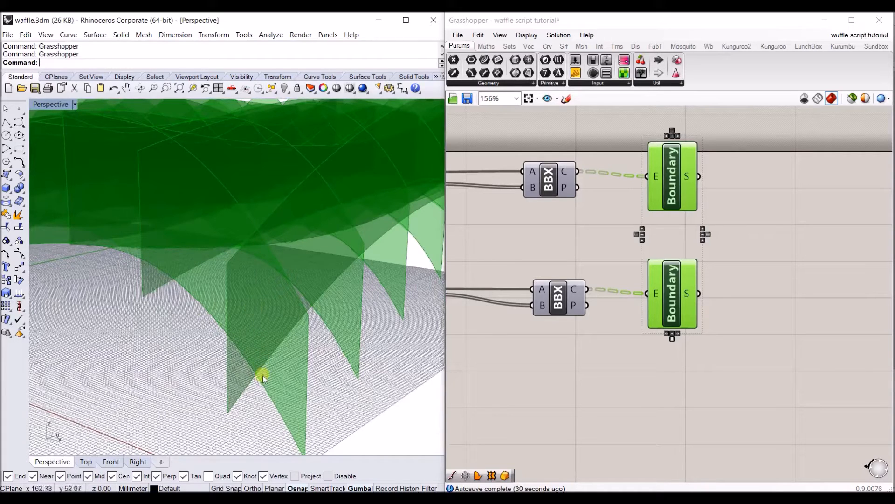
- Add a third Brep | Brep component beyond the two Boundary Surfaces components
{"action": "left_click", "coordinate": [768, 228]}
{"action": "right_click_drag", "start_coordinate": [792, 204], "coordinate": [756, 225]}
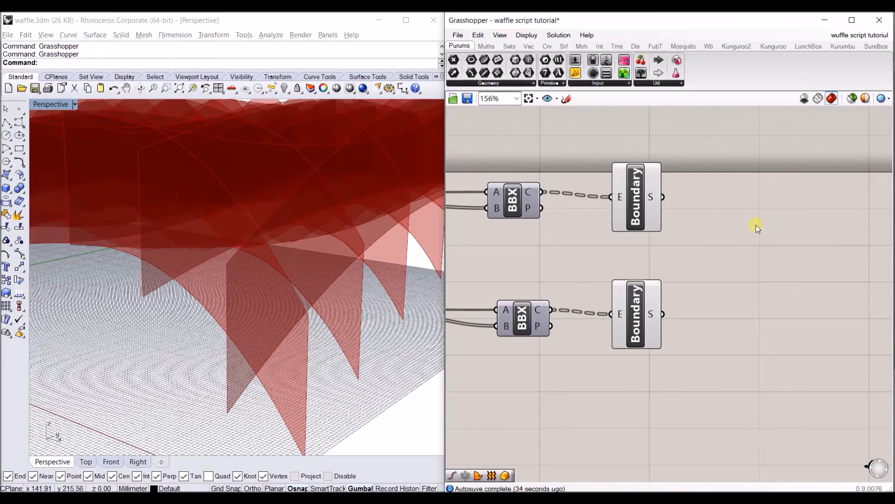
{"action": "double_click", "coordinate": [757, 225]}
{"action": "type", "text": "bre"}
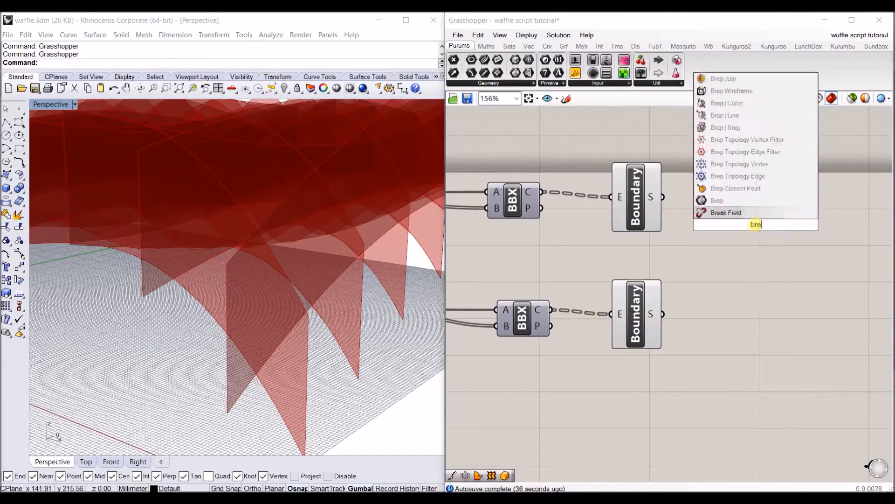
{"action": "type", "text": "p brep"}
{"action": "key", "text": "BackSpace"}
{"action": "key", "text": "BackSpace"}
{"action": "key", "text": "BackSpace"}
{"action": "key", "text": "BackSpace"}
{"action": "key", "text": "BackSpace"}
{"action": "key", "text": "BackSpace"}
{"action": "key", "text": "BackSpace"}
{"action": "key", "text": "BackSpace"}
{"action": "key", "text": "BackSpace"}
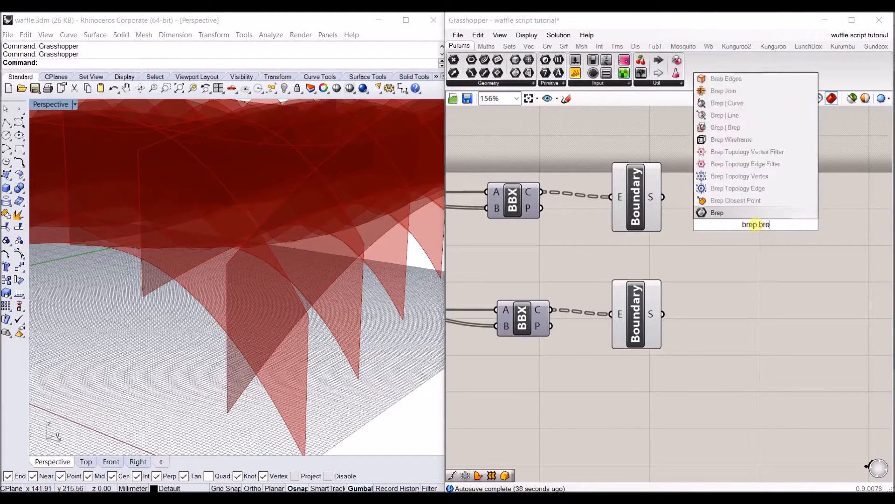
{"action": "type", "text": "bbx"}
{"action": "key", "text": "Return"}
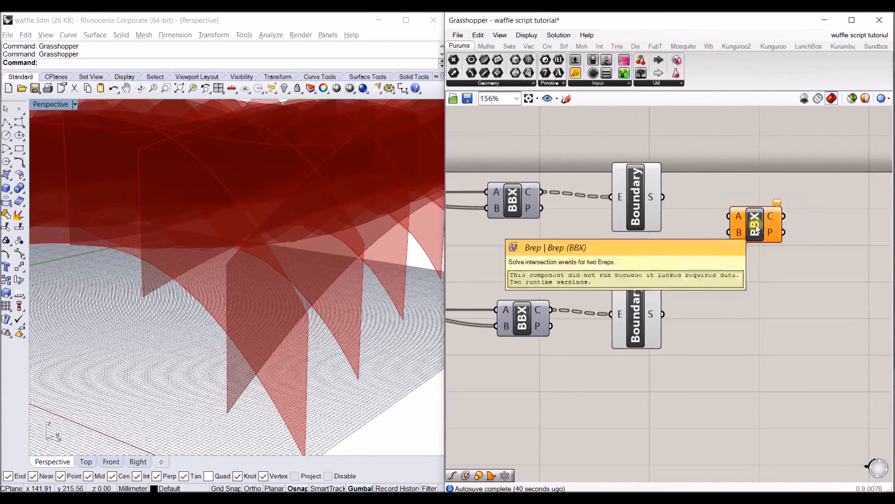
- Connect the upper Boundary Surfaces to input A and the lower to input B of the new Brep | Brep, grafting A and flattening B
{"action": "scroll", "coordinate": [757, 225], "scroll_direction": "up", "scroll_amount": 3}
{"action": "left_click_drag", "start_coordinate": [714, 211], "coordinate": [612, 181]}
{"action": "left_click_drag", "start_coordinate": [656, 327], "coordinate": [769, 295]}
{"action": "right_click", "coordinate": [747, 264]}
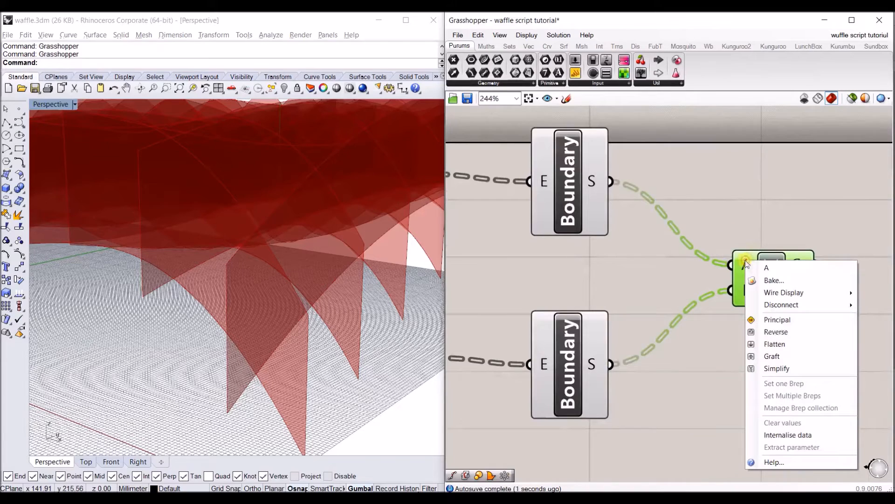
{"action": "left_click", "coordinate": [774, 356]}
{"action": "right_click", "coordinate": [741, 285]}
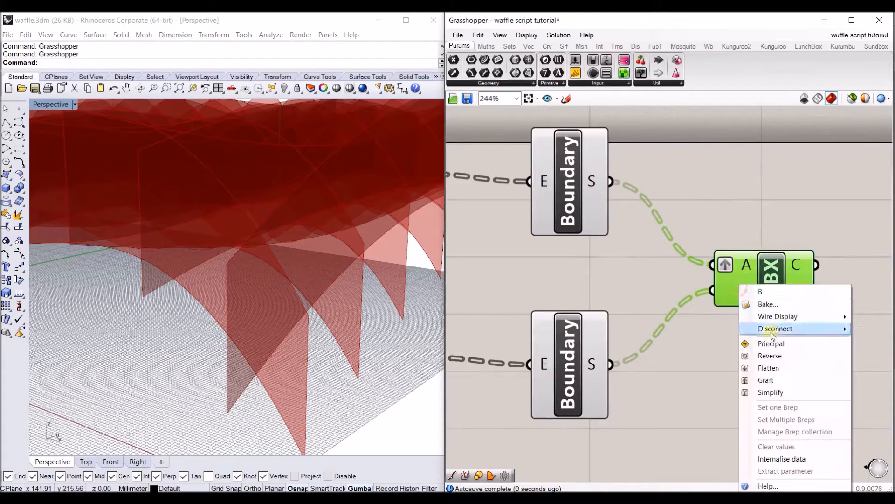
{"action": "left_click", "coordinate": [767, 368]}
{"action": "scroll", "coordinate": [584, 246], "scroll_direction": "down", "scroll_amount": 3}
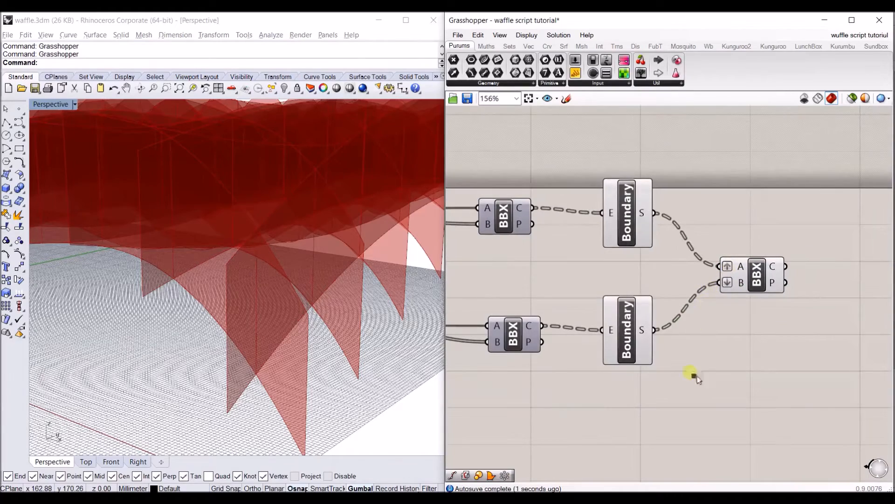
{"action": "left_click_drag", "start_coordinate": [693, 375], "coordinate": [614, 179]}
{"action": "right_click", "coordinate": [693, 171]}
{"action": "left_click", "coordinate": [721, 193]}
- Add a Divide Curve component and feed it the rib intersection curves from the third Brep | Brep component
{"action": "left_click", "coordinate": [767, 268]}
{"action": "right_click_drag", "start_coordinate": [330, 281], "coordinate": [252, 259]}
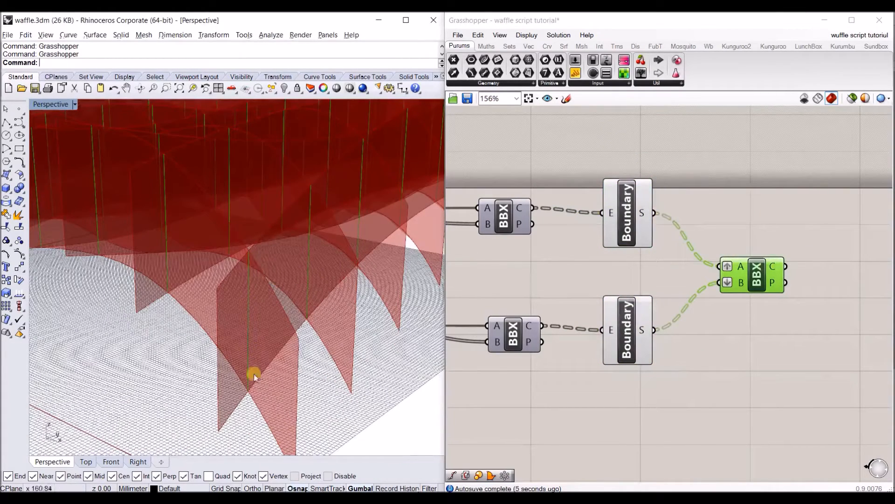
{"action": "right_click_drag", "start_coordinate": [256, 259], "coordinate": [279, 210]}
{"action": "right_click_drag", "start_coordinate": [817, 305], "coordinate": [757, 315]}
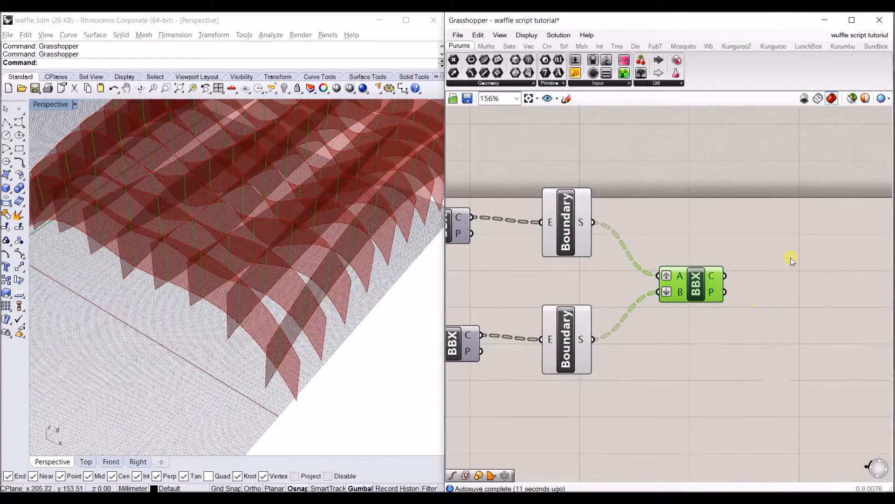
{"action": "double_click", "coordinate": [794, 248]}
{"action": "type", "text": "d"}
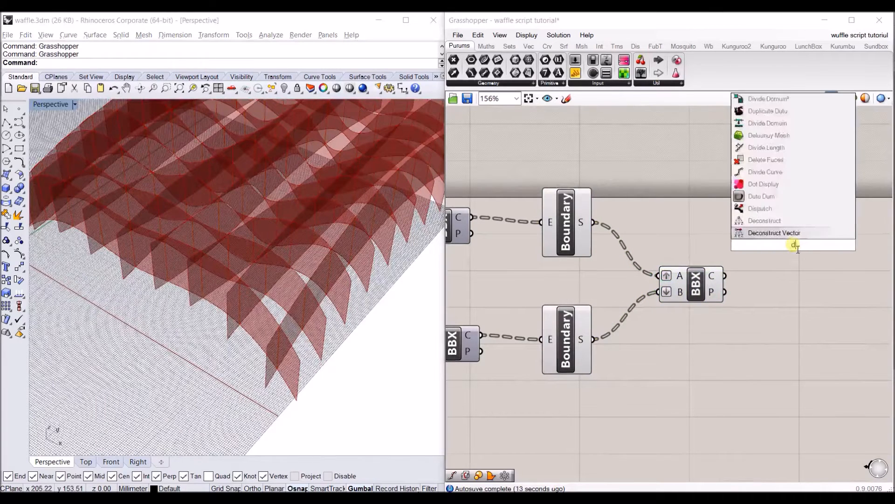
{"action": "type", "text": "ivide curve"}
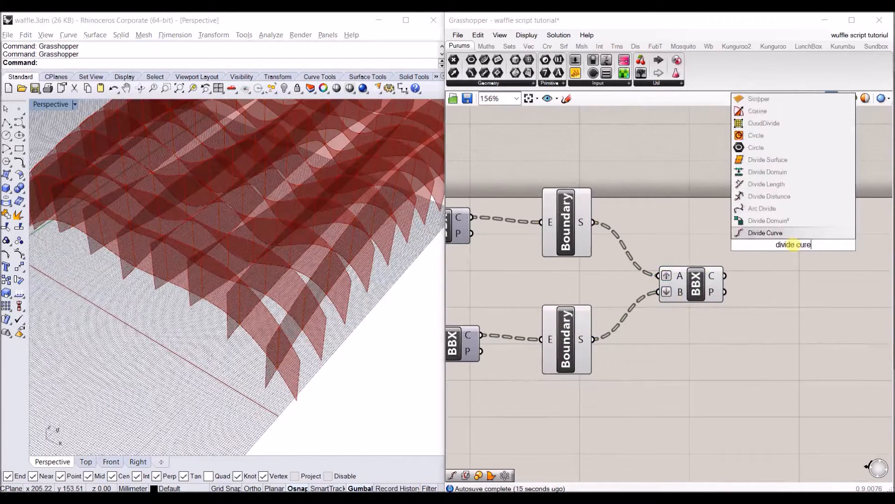
{"action": "key", "text": "Return"}
{"action": "mouse_move", "coordinate": [725, 276]}
{"action": "left_mouse_down"}
{"action": "mouse_move", "coordinate": [765, 229]}
{"action": "mouse_move", "coordinate": [835, 287]}
{"action": "left_mouse_up"}
{"action": "right_click_drag", "start_coordinate": [794, 288], "coordinate": [736, 273]}
{"action": "left_click_drag", "start_coordinate": [766, 271], "coordinate": [777, 283]}
- Add a number slider set to 2 and connect it to the new Divide Curve's count input N
{"action": "double_click", "coordinate": [645, 361]}
{"action": "type", "text": "2"}
{"action": "key", "text": "Return"}
{"action": "left_click_drag", "start_coordinate": [752, 316], "coordinate": [761, 283]}
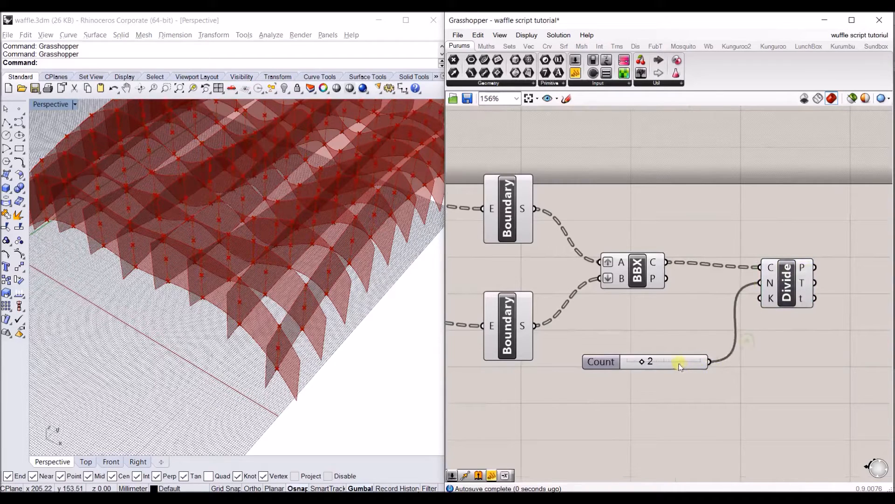
{"action": "left_click_drag", "start_coordinate": [679, 363], "coordinate": [690, 350]}
- Turn off the preview of the third Brep | Brep component
{"action": "left_click_drag", "start_coordinate": [682, 307], "coordinate": [620, 241]}
{"action": "right_click", "coordinate": [654, 214]}
{"action": "left_click", "coordinate": [672, 231]}
- Add a List Item component beside the Divide Curve that splits the rib intersection lines
{"action": "right_click_drag", "start_coordinate": [747, 242], "coordinate": [648, 229]}
{"action": "left_click", "coordinate": [682, 269]}
{"action": "scroll", "coordinate": [275, 347], "scroll_direction": "up", "scroll_amount": 6}
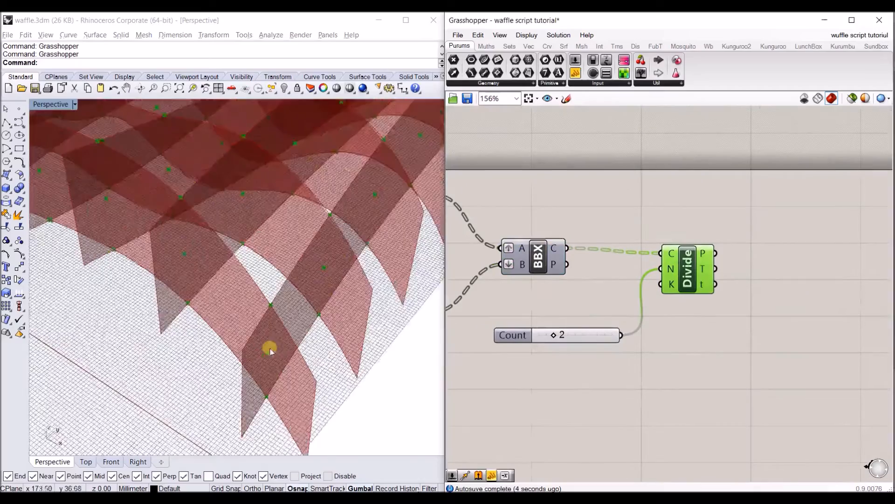
{"action": "mouse_move", "coordinate": [270, 350]}
{"action": "right_mouse_down"}
{"action": "mouse_move", "coordinate": [262, 290]}
{"action": "mouse_move", "coordinate": [254, 305]}
{"action": "mouse_move", "coordinate": [286, 302]}
{"action": "mouse_move", "coordinate": [292, 319]}
{"action": "right_mouse_up"}
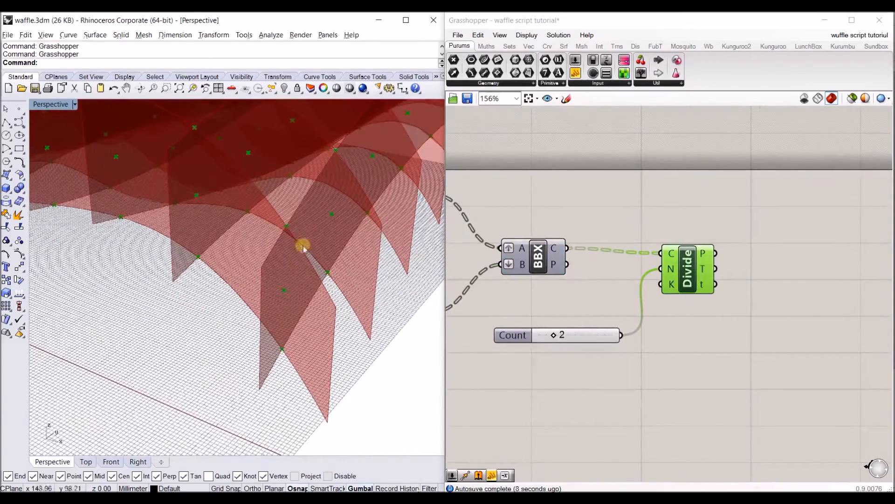
{"action": "left_click", "coordinate": [744, 273]}
{"action": "right_click_drag", "start_coordinate": [775, 251], "coordinate": [733, 252]}
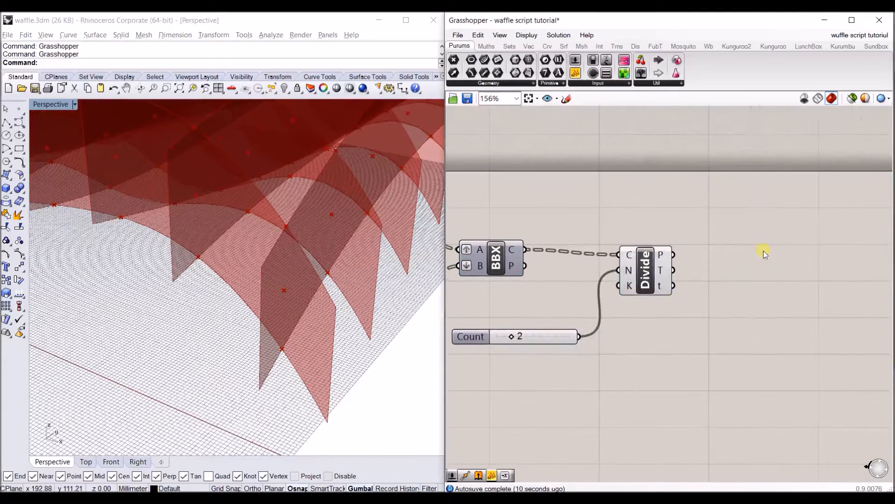
{"action": "double_click", "coordinate": [763, 250]}
{"action": "type", "text": "list"}
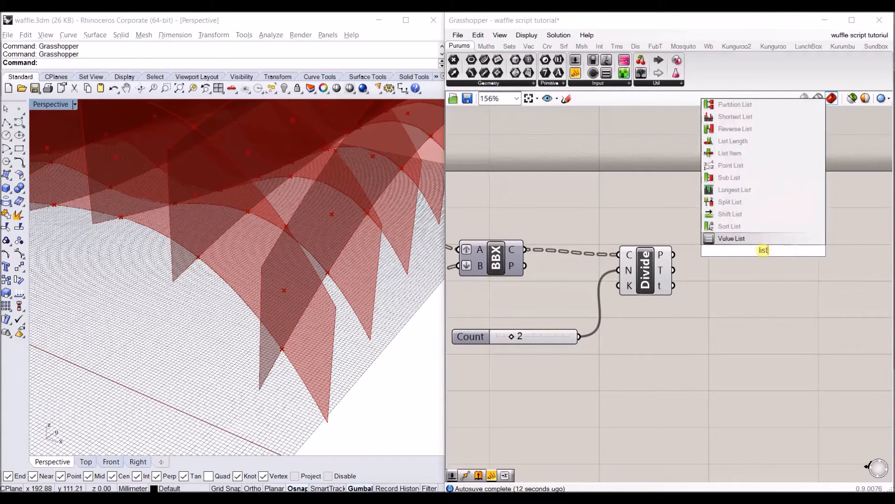
{"action": "type", "text": " item"}
{"action": "key", "text": "Return"}
- Duplicate the List Item component twice and stack the three copies one below another
{"action": "left_click", "coordinate": [763, 250]}
{"action": "key", "text": "ctrl+c"}
{"action": "key", "text": "ctrl+v"}
{"action": "left_click_drag", "start_coordinate": [763, 241], "coordinate": [767, 308]}
{"action": "key", "text": "ctrl+v"}
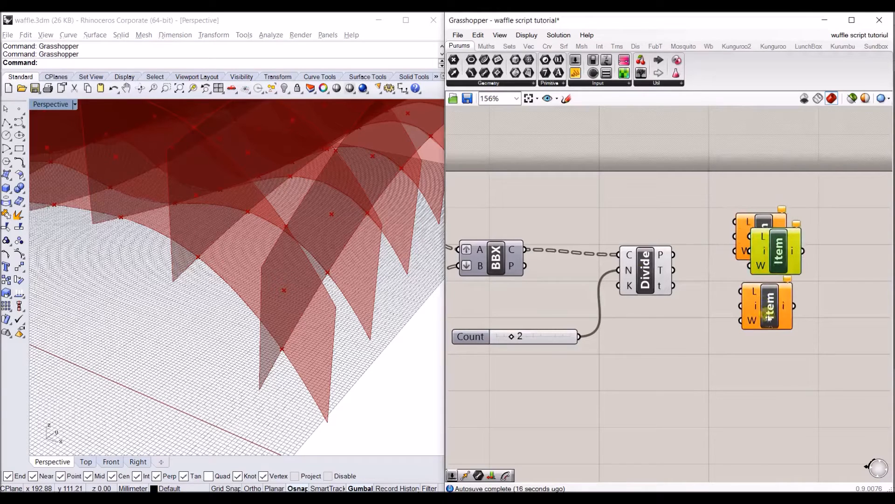
{"action": "left_click_drag", "start_coordinate": [768, 250], "coordinate": [759, 373]}
- Align the three List Item components vertically
{"action": "left_click_drag", "start_coordinate": [813, 419], "coordinate": [733, 151]}
{"action": "left_click", "coordinate": [763, 204]}
{"action": "left_click", "coordinate": [764, 209]}
{"action": "left_click_drag", "start_coordinate": [844, 351], "coordinate": [748, 184]}
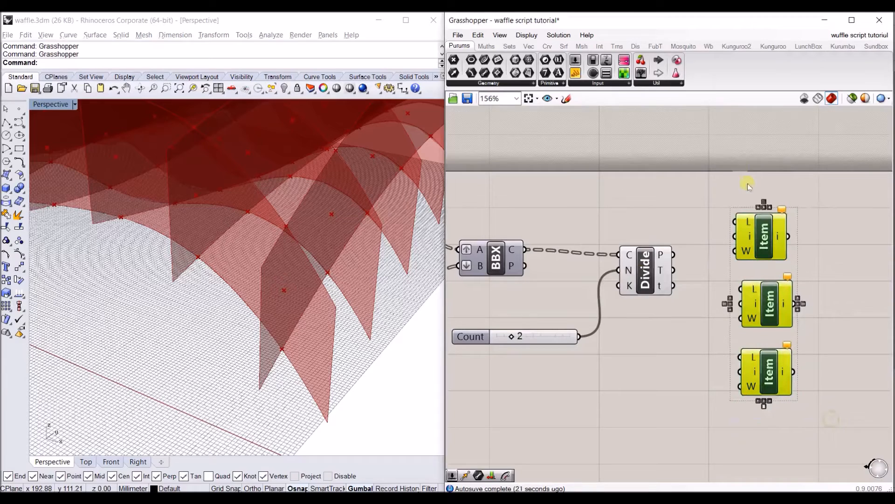
{"action": "left_click", "coordinate": [765, 208]}
- Add a panel containing 0 between the Divide Curve and the List Item components
{"action": "left_click", "coordinate": [702, 248]}
{"action": "double_click", "coordinate": [699, 248]}
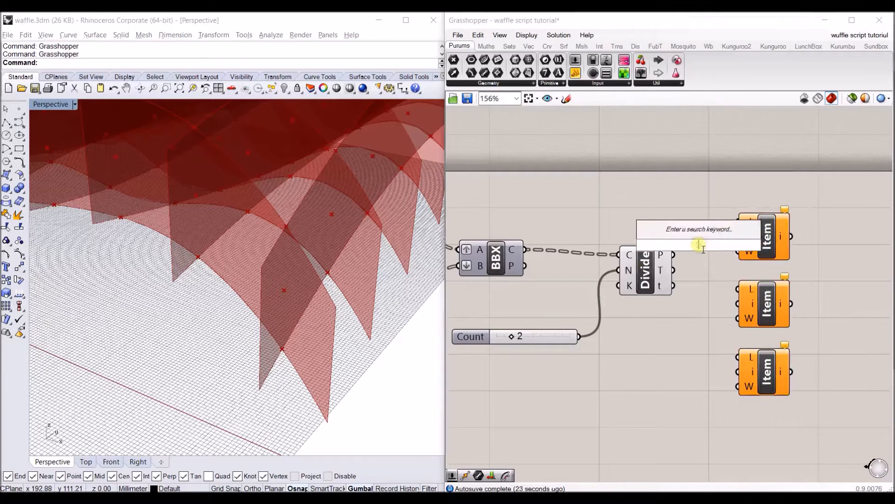
{"action": "type", "text": "panel"}
{"action": "key", "text": "Return"}
{"action": "double_click", "coordinate": [700, 248]}
{"action": "type", "text": "09"}
{"action": "key", "text": "BackSpace"}
{"action": "left_click", "coordinate": [817, 250]}
{"action": "left_click", "coordinate": [686, 250]}
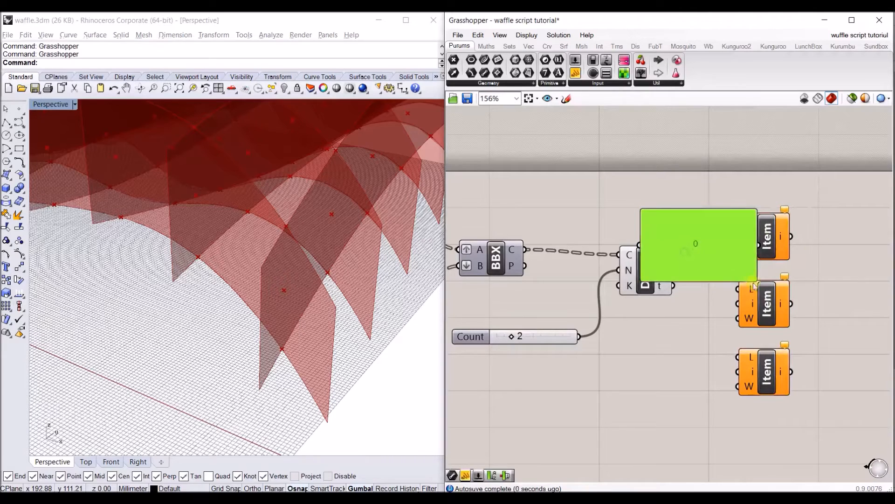
- Shrink the 0 panel to one line and move the three List Items farther from the Divide Curve to make room
{"action": "left_click_drag", "start_coordinate": [757, 280], "coordinate": [730, 250]}
{"action": "left_click_drag", "start_coordinate": [830, 396], "coordinate": [719, 187]}
{"action": "left_click_drag", "start_coordinate": [722, 248], "coordinate": [788, 249]}
{"action": "left_click", "coordinate": [734, 254]}
- Duplicate the small panel beside the second List Item and set the copy to 1
{"action": "right_click_drag", "start_coordinate": [756, 285], "coordinate": [654, 252]}
{"action": "left_click_drag", "start_coordinate": [684, 221], "coordinate": [664, 275]}
{"action": "left_click_drag", "start_coordinate": [667, 216], "coordinate": [660, 279]}
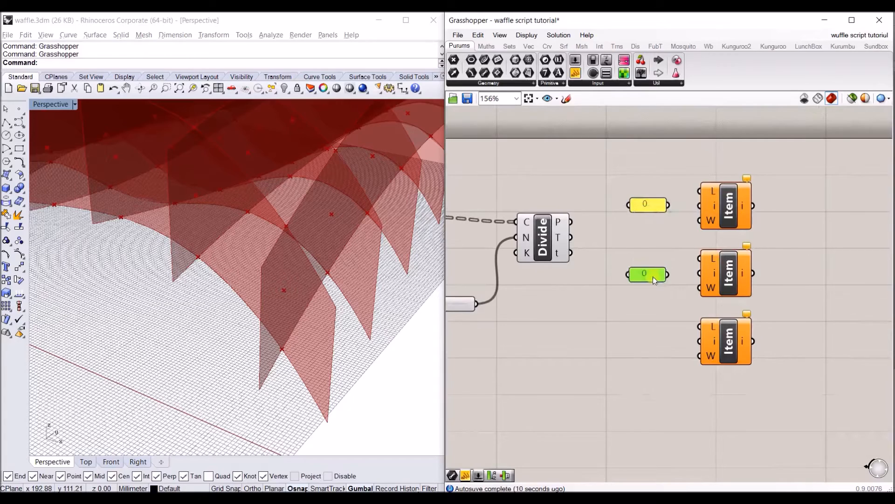
{"action": "double_click", "coordinate": [653, 276]}
{"action": "type", "text": "1"}
{"action": "left_click", "coordinate": [687, 367]}
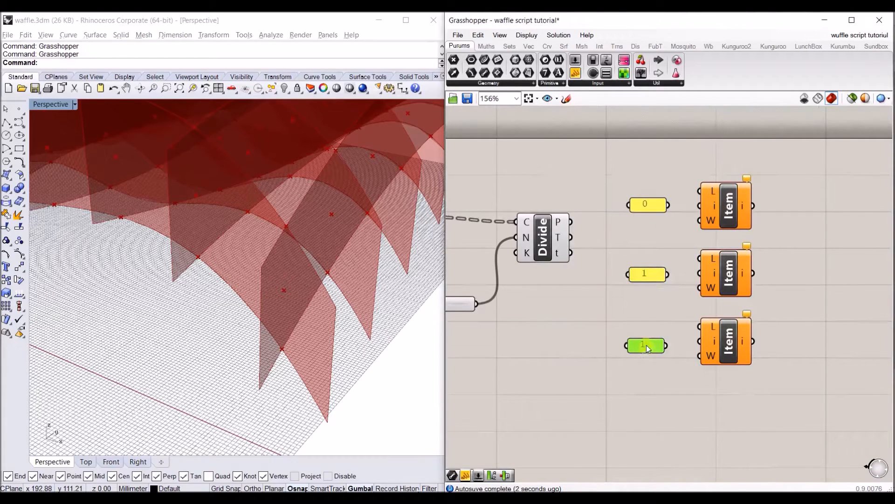
- Set the panel beside the third List Item to 2 and connect each panel to its List Item's index input
{"action": "double_click", "coordinate": [647, 348]}
{"action": "type", "text": "2"}
{"action": "left_click", "coordinate": [677, 434]}
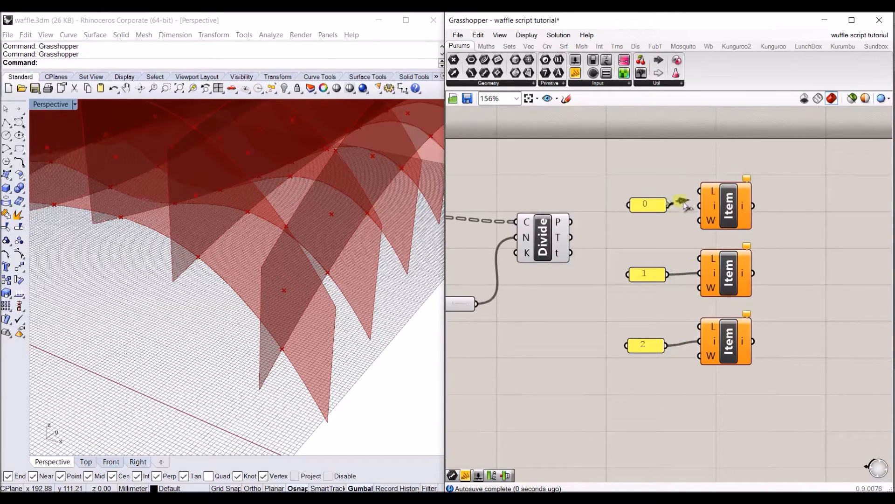
- Connect the Divide Curve's points output P to the list input L of all three List Items and turn off the Divide Curve's preview
{"action": "left_click_drag", "start_coordinate": [570, 222], "coordinate": [700, 191]}
{"action": "left_click_drag", "start_coordinate": [570, 222], "coordinate": [717, 263]}
{"action": "left_click_drag", "start_coordinate": [581, 225], "coordinate": [721, 328]}
{"action": "left_click_drag", "start_coordinate": [549, 327], "coordinate": [510, 194]}
{"action": "right_click", "coordinate": [536, 184]}
{"action": "left_click", "coordinate": [558, 207]}
- Select each List Item in turn to check which division points it picks on the rib intersection lines
{"action": "right_click_drag", "start_coordinate": [760, 207], "coordinate": [713, 199]}
{"action": "left_click", "coordinate": [680, 200]}
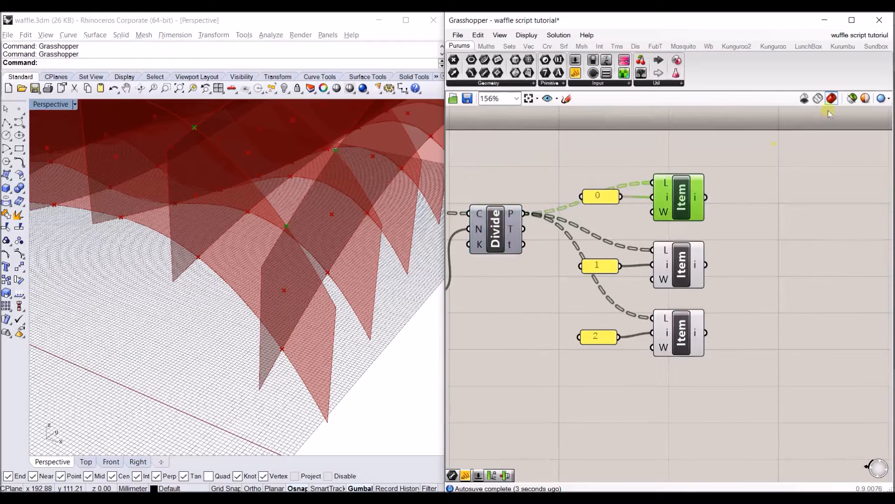
{"action": "left_click", "coordinate": [683, 264]}
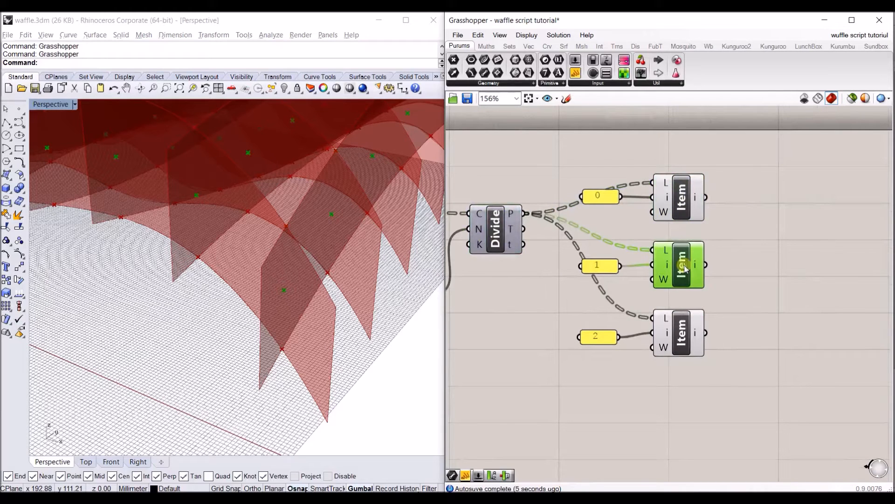
{"action": "left_click", "coordinate": [687, 322]}
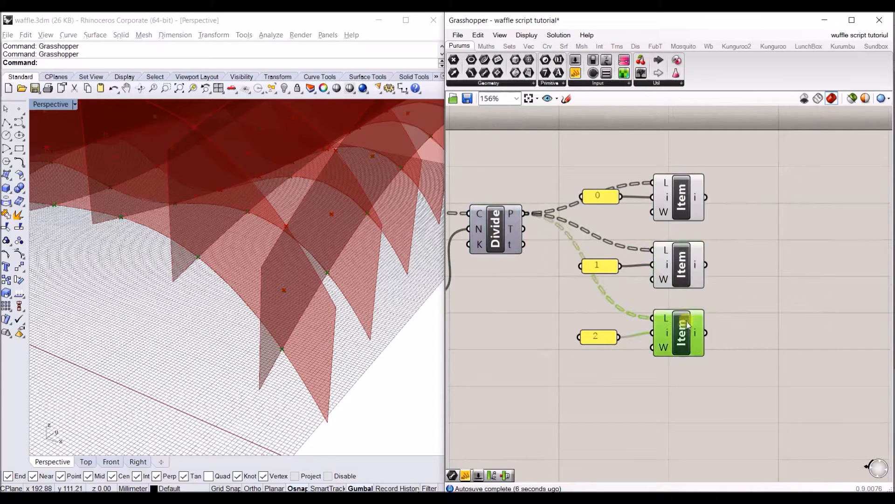
{"action": "left_click", "coordinate": [741, 195]}
- Group the 0 panel with its List Item and name the group "top"
{"action": "left_click_drag", "start_coordinate": [756, 206], "coordinate": [627, 152]}
{"action": "key", "text": "ctrl+g"}
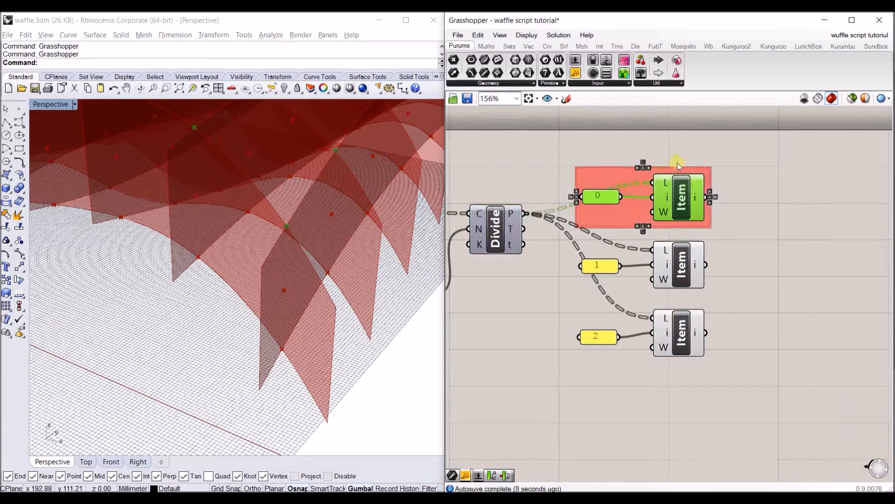
{"action": "right_click", "coordinate": [677, 169]}
{"action": "type", "text": "top"}
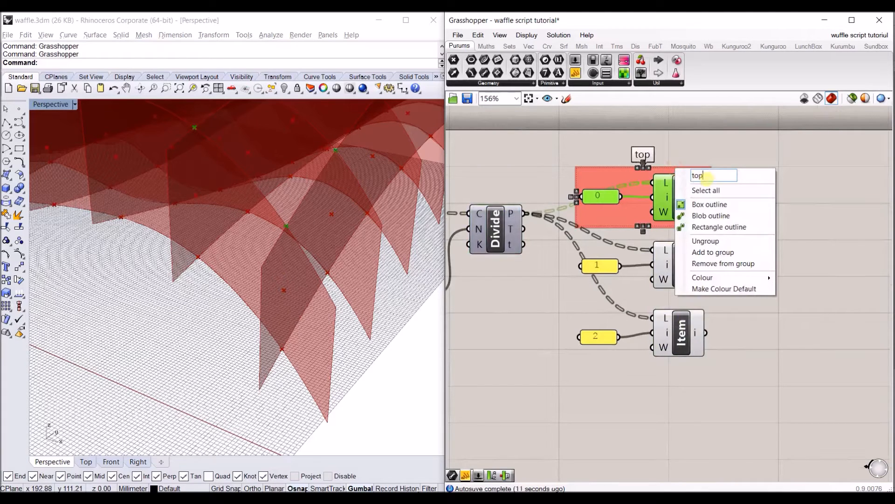
{"action": "left_click", "coordinate": [733, 164]}
- Group the 1 panel with its List Item and name the group "middle"
{"action": "left_click_drag", "start_coordinate": [751, 290], "coordinate": [571, 236]}
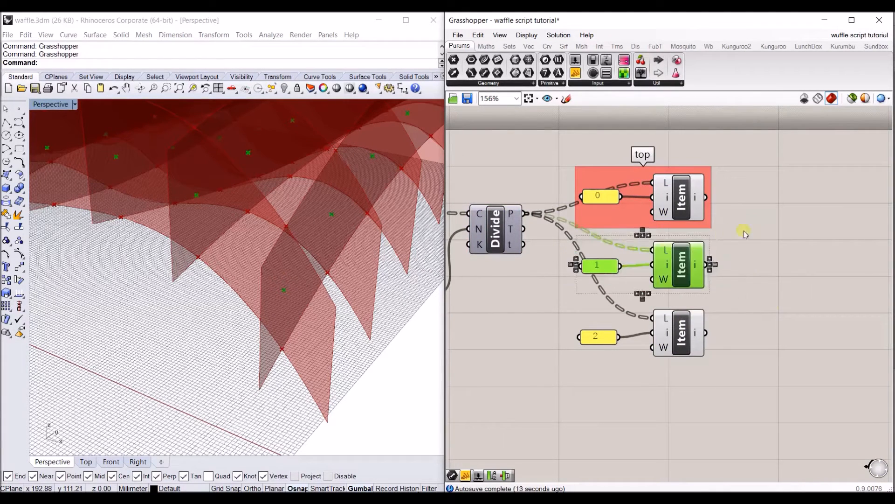
{"action": "key", "text": "ctrl+g"}
{"action": "right_click", "coordinate": [689, 244]}
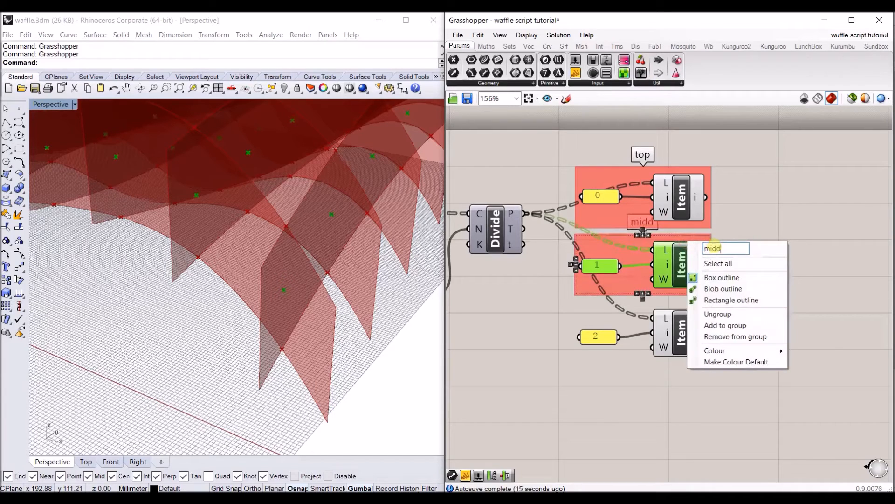
{"action": "key", "text": "Return"}
- Group the 2 panel with its List Item and name the group "bottom"
{"action": "left_click_drag", "start_coordinate": [733, 368], "coordinate": [589, 309]}
{"action": "key", "text": "ctrl+g"}
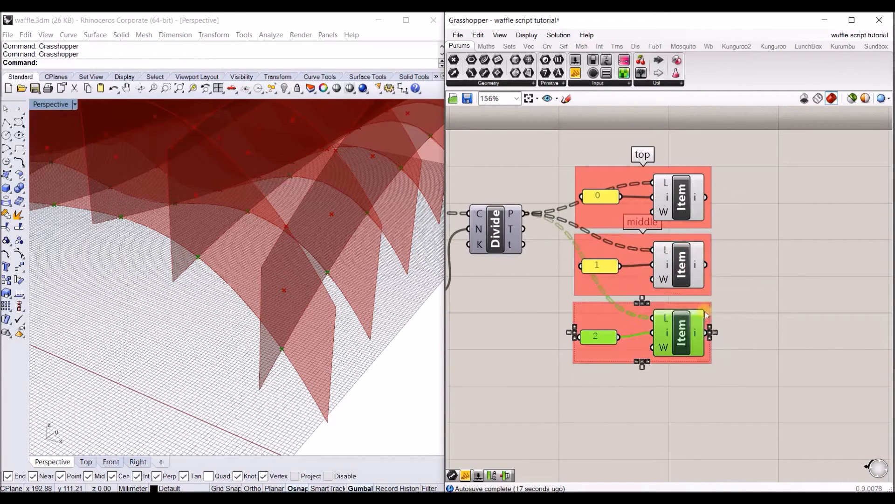
{"action": "right_click", "coordinate": [662, 304]}
{"action": "right_click", "coordinate": [638, 329]}
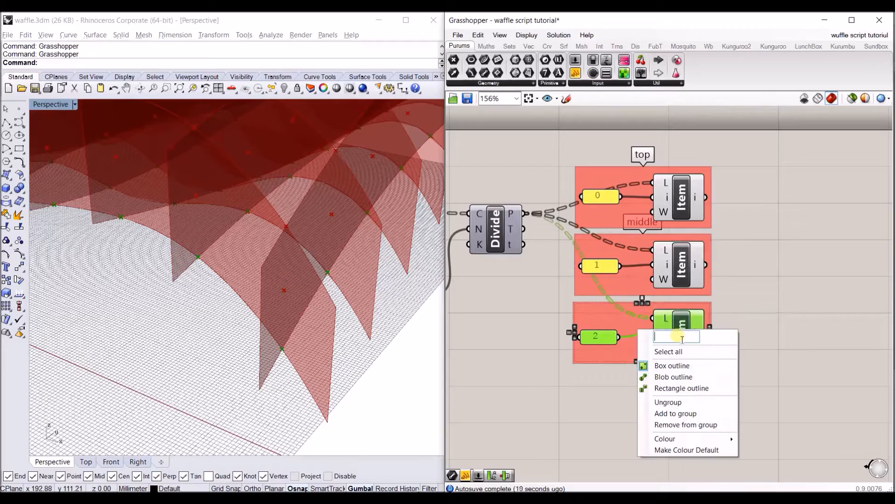
{"action": "type", "text": "bottom"}
{"action": "key", "text": "Return"}
{"action": "left_click", "coordinate": [715, 306]}
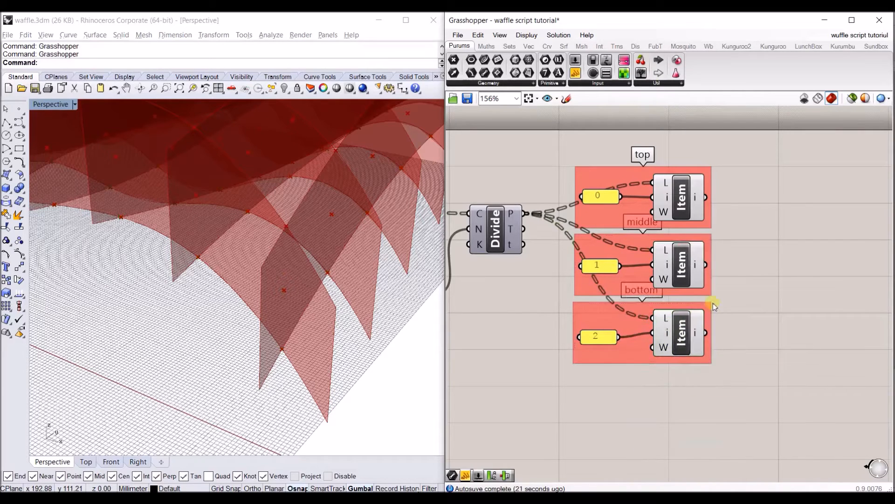
- Space the middle and bottom groups apart so all three group labels sit clear of their neighbours
{"action": "left_click_drag", "start_coordinate": [651, 355], "coordinate": [642, 394]}
{"action": "left_click_drag", "start_coordinate": [637, 298], "coordinate": [640, 307]}
{"action": "left_click", "coordinate": [801, 293]}
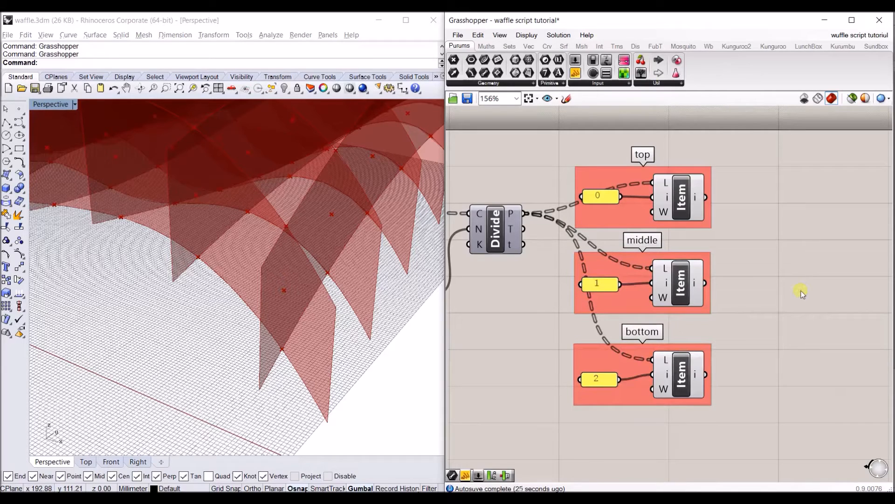
- Add a Cylinder component beyond the three groups and place a duplicate below it
{"action": "right_click_drag", "start_coordinate": [823, 219], "coordinate": [704, 228]}
{"action": "scroll", "coordinate": [667, 229], "scroll_direction": "down", "scroll_amount": 2}
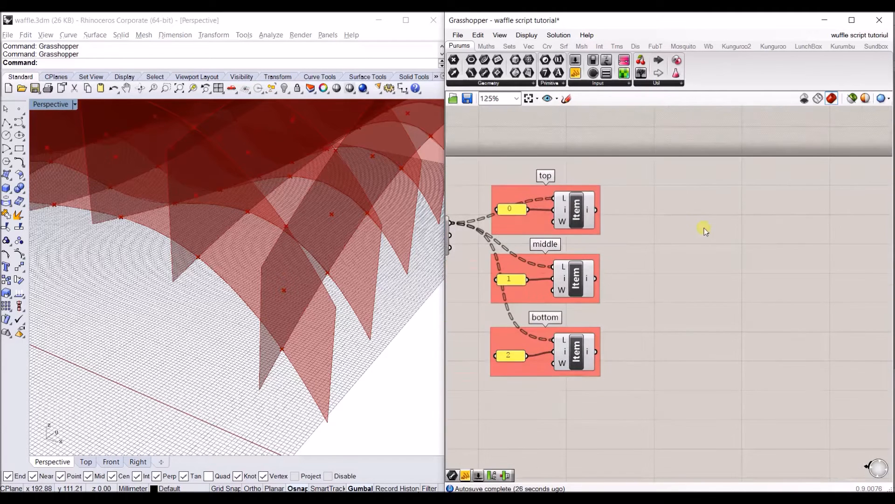
{"action": "double_click", "coordinate": [705, 228]}
{"action": "type", "text": "cyl"}
{"action": "key", "text": "Return"}
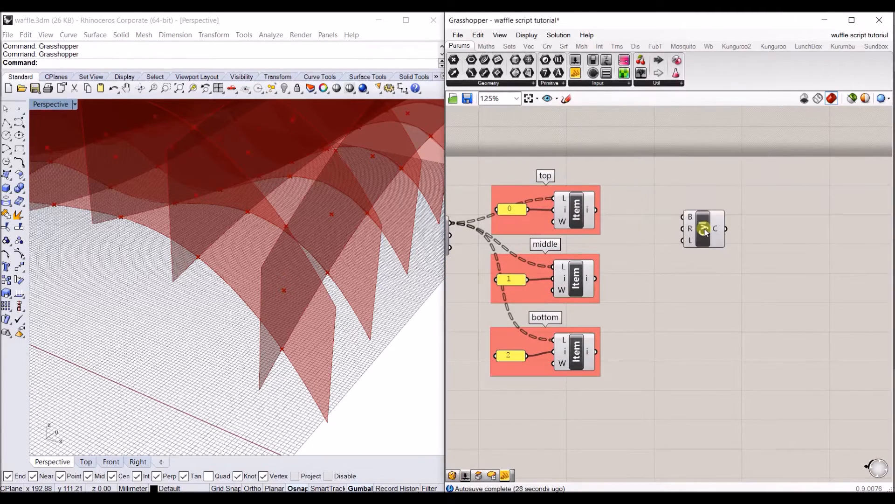
{"action": "left_click", "coordinate": [705, 232]}
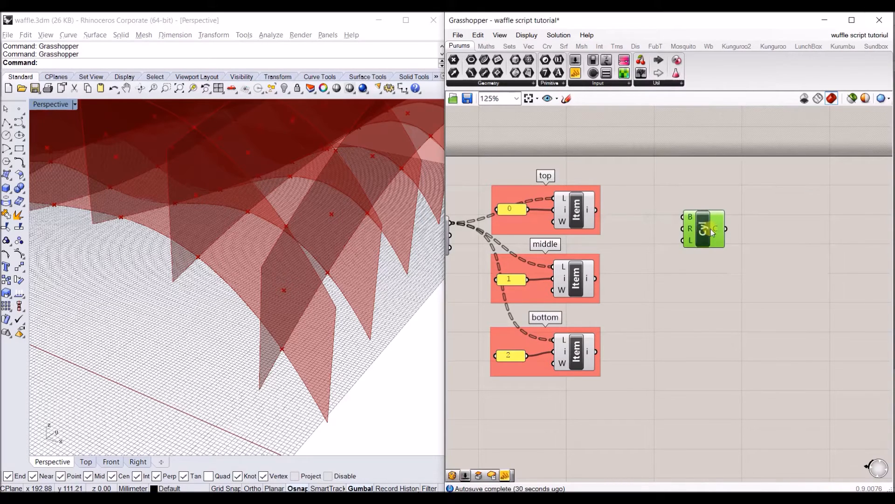
{"action": "left_click_drag", "start_coordinate": [704, 228], "coordinate": [708, 311], "text": "alt"}
{"action": "left_click_drag", "start_coordinate": [703, 230], "coordinate": [713, 233]}
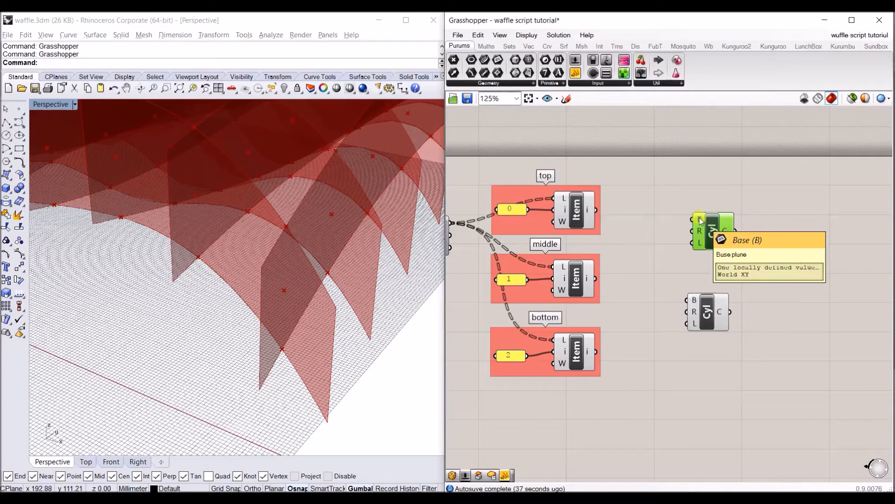
- Connect the middle List Item's output to the base input B of both Cylinder components
{"action": "left_click_drag", "start_coordinate": [611, 278], "coordinate": [606, 278]}
{"action": "left_click_drag", "start_coordinate": [692, 306], "coordinate": [598, 279]}
{"action": "left_click_drag", "start_coordinate": [707, 314], "coordinate": [715, 315]}
{"action": "left_click", "coordinate": [711, 246]}
{"action": "left_click_drag", "start_coordinate": [711, 245], "coordinate": [718, 246]}
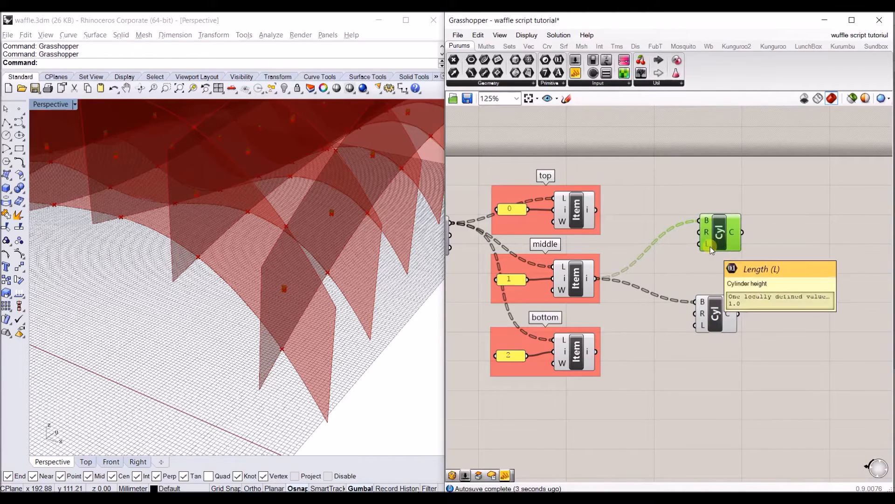
- Add a Distance component and feed it the middle List Item in A and the top List Item in B
{"action": "double_click", "coordinate": [647, 159]}
{"action": "type", "text": "distan"}
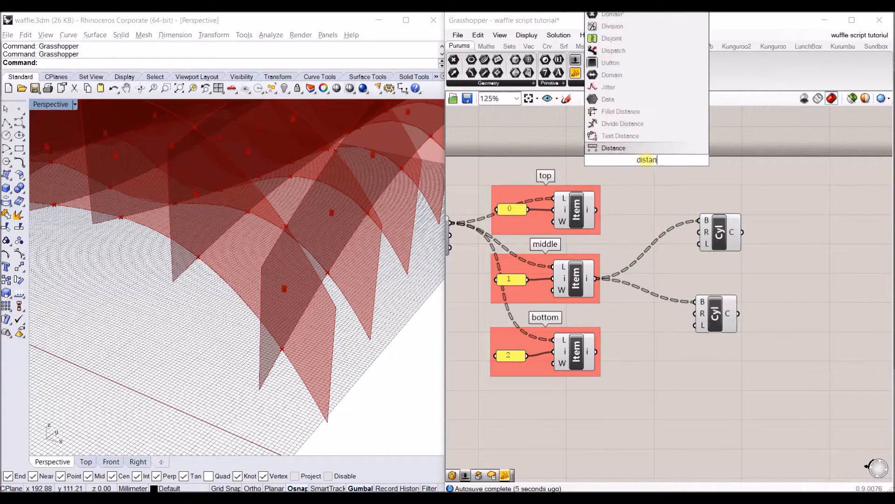
{"action": "key", "text": "Return"}
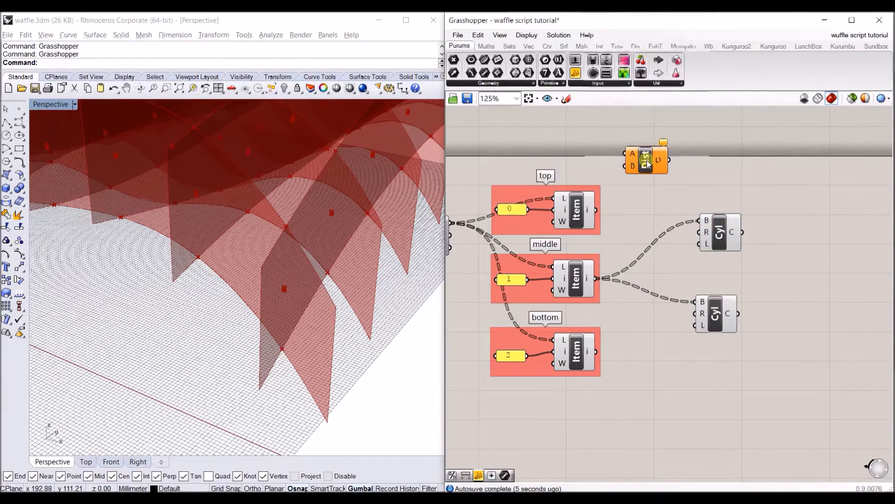
{"action": "left_click", "coordinate": [574, 269]}
{"action": "left_click_drag", "start_coordinate": [596, 279], "coordinate": [658, 169]}
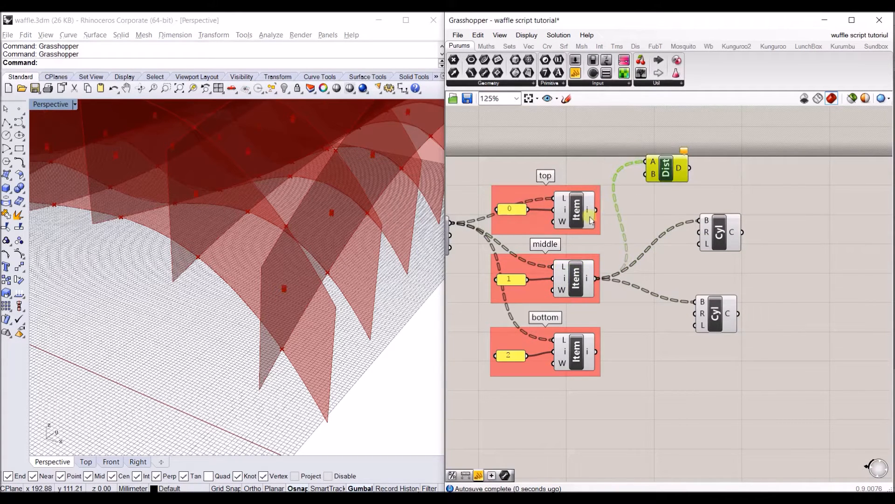
{"action": "left_click", "coordinate": [748, 176]}
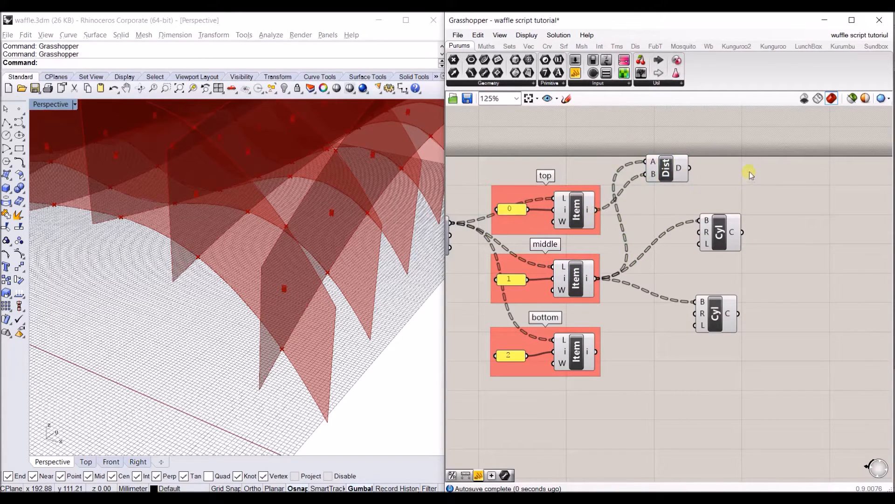
- Add an Addition component and connect the Distance output D to its input A
{"action": "double_click", "coordinate": [749, 174]}
{"action": "left_click", "coordinate": [765, 196]}
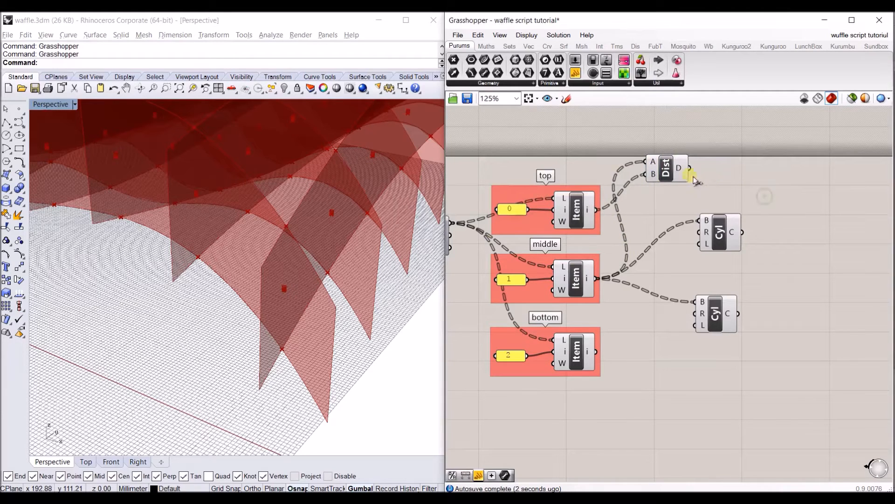
{"action": "double_click", "coordinate": [731, 160]}
{"action": "type", "text": "addition"}
{"action": "key", "text": "Return"}
{"action": "left_click_drag", "start_coordinate": [733, 162], "coordinate": [754, 175]}
{"action": "left_click", "coordinate": [694, 170]}
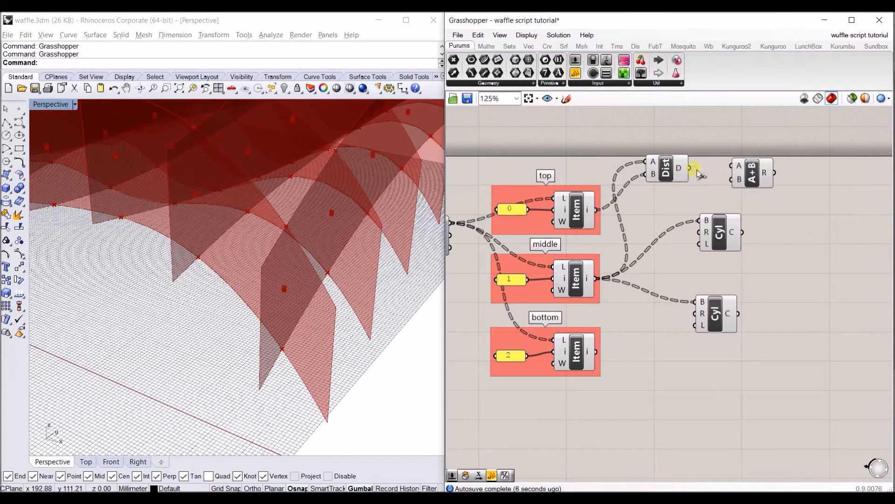
- Add a number slider set to 5 and connect it to the Addition component's input B
{"action": "double_click", "coordinate": [678, 211]}
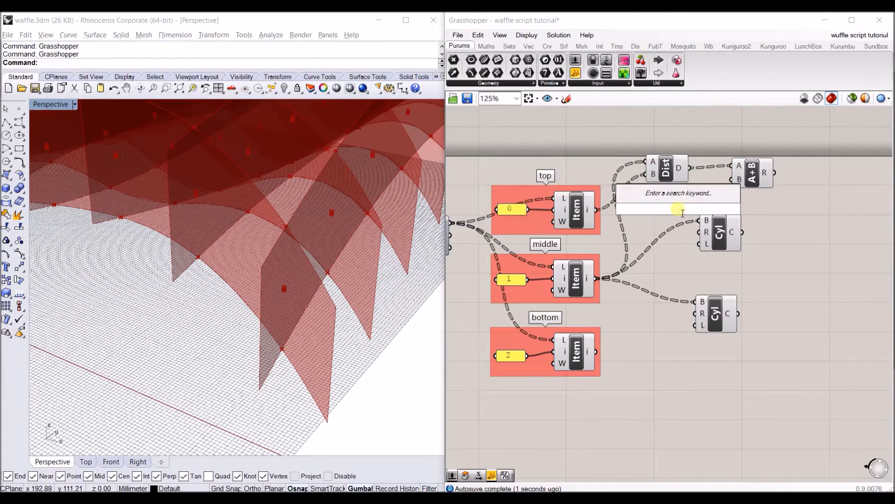
{"action": "type", "text": "5"}
{"action": "key", "text": "Return"}
{"action": "scroll", "coordinate": [721, 208], "scroll_direction": "up", "scroll_amount": 3}
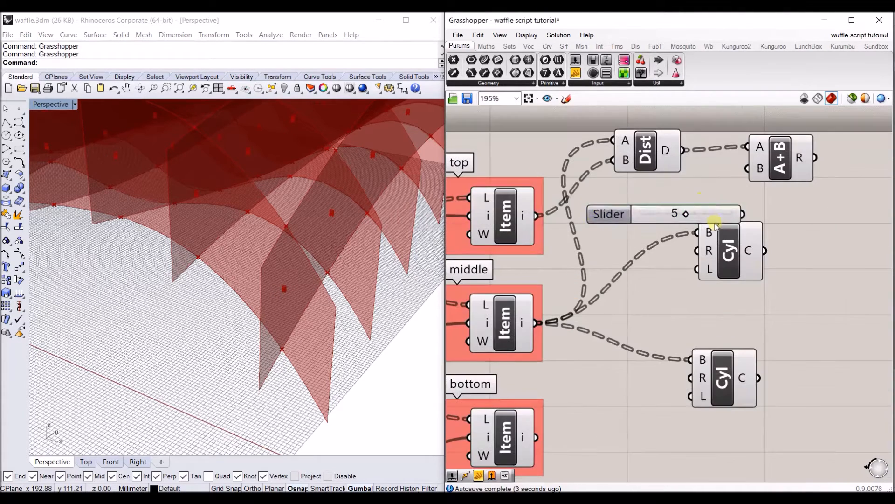
{"action": "left_click_drag", "start_coordinate": [748, 179], "coordinate": [750, 173]}
- Connect the Addition result R to the first Cylinder's length input L and rearrange the surrounding components
{"action": "scroll", "coordinate": [783, 241], "scroll_direction": "down", "scroll_amount": 3}
{"action": "left_click_drag", "start_coordinate": [820, 357], "coordinate": [828, 258]}
{"action": "right_click_drag", "start_coordinate": [794, 237], "coordinate": [694, 236]}
{"action": "left_click_drag", "start_coordinate": [697, 231], "coordinate": [558, 153]}
{"action": "mouse_move", "coordinate": [677, 188]}
{"action": "left_mouse_down"}
{"action": "mouse_move", "coordinate": [674, 215]}
{"action": "mouse_move", "coordinate": [677, 204]}
{"action": "left_mouse_up"}
{"action": "left_click_drag", "start_coordinate": [717, 227], "coordinate": [753, 252]}
- Set the slider feeding the Addition to 0 and inspect where the first cylinder's end meets the ribs' edge
{"action": "right_click_drag", "start_coordinate": [342, 287], "coordinate": [343, 338]}
{"action": "scroll", "coordinate": [312, 363], "scroll_direction": "up", "scroll_amount": 5}
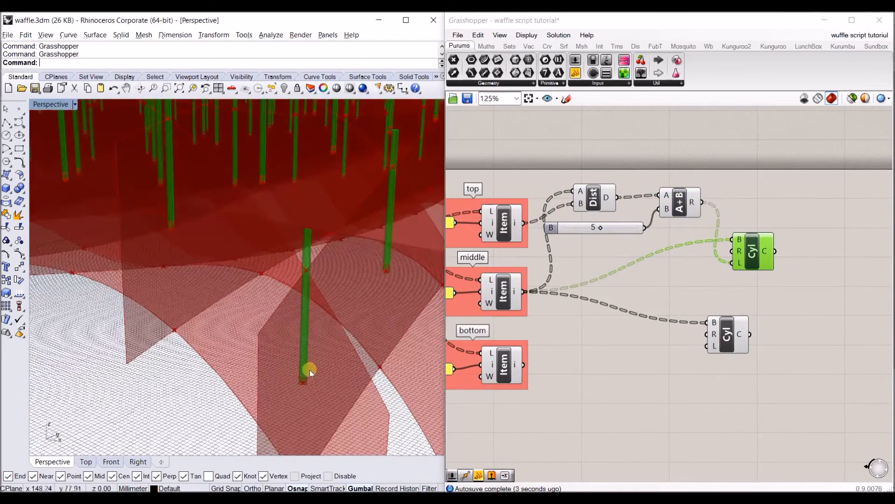
{"action": "scroll", "coordinate": [308, 368], "scroll_direction": "up", "scroll_amount": 3}
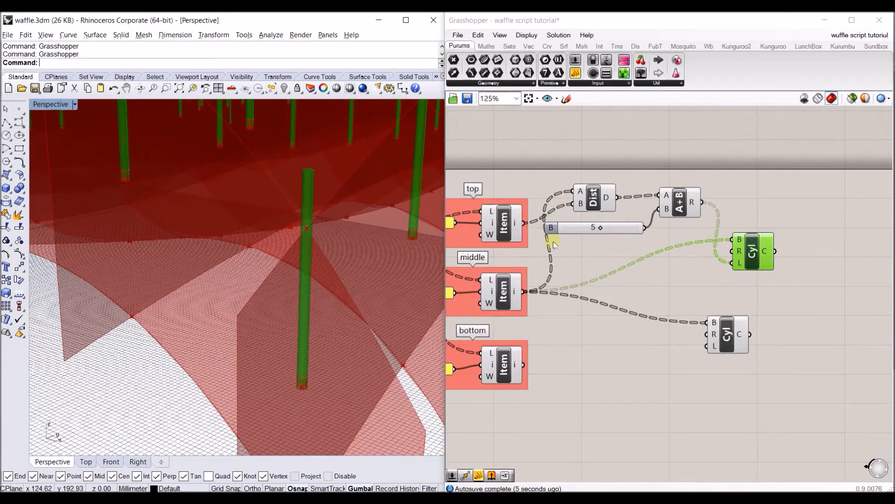
{"action": "left_click", "coordinate": [597, 248]}
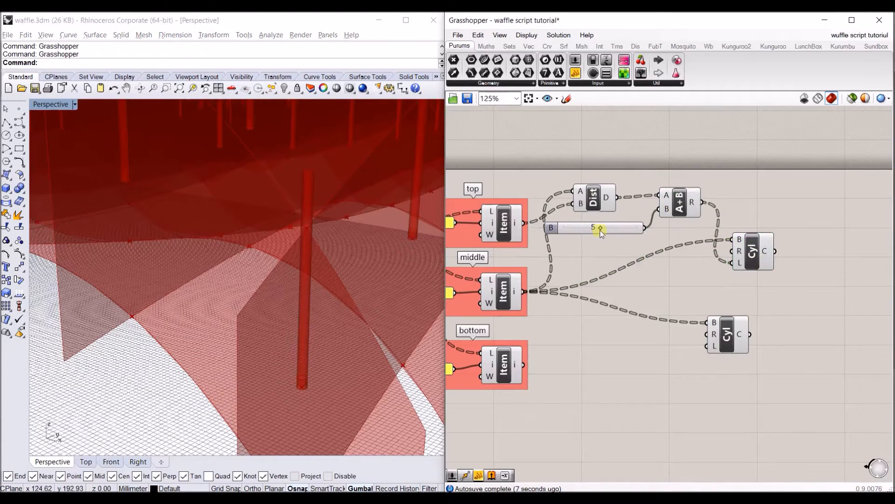
{"action": "left_click", "coordinate": [601, 231]}
{"action": "right_click_drag", "start_coordinate": [406, 257], "coordinate": [278, 264]}
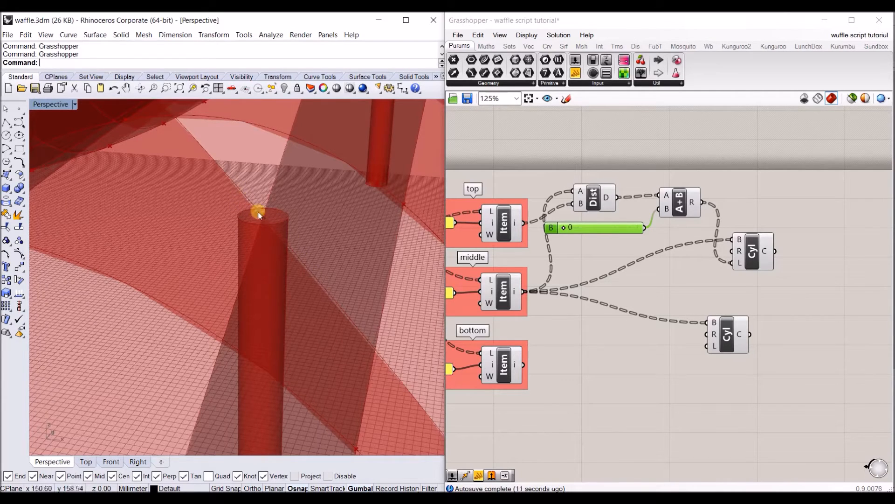
- Raise the slider feeding the Addition to 5 and inspect how far the first cylinder extends past the ribs' edge
{"action": "left_click_drag", "start_coordinate": [561, 237], "coordinate": [572, 232]}
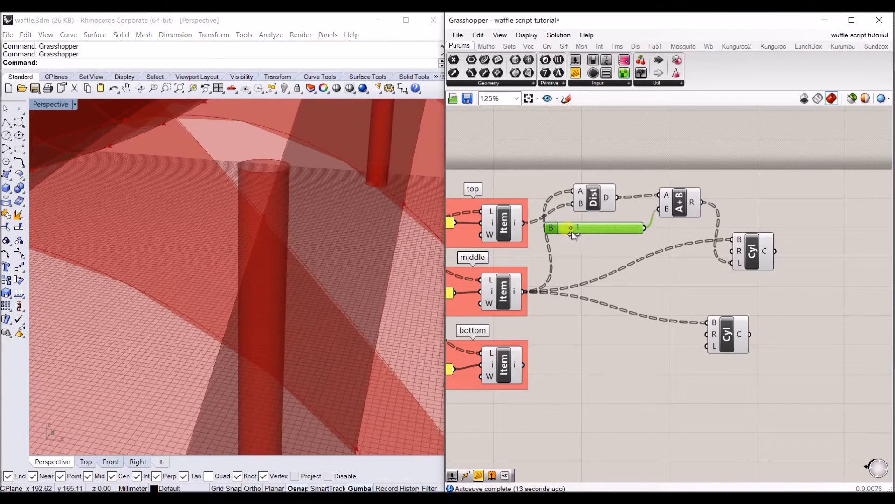
{"action": "right_click_drag", "start_coordinate": [335, 202], "coordinate": [352, 237]}
{"action": "left_click_drag", "start_coordinate": [587, 236], "coordinate": [595, 236]}
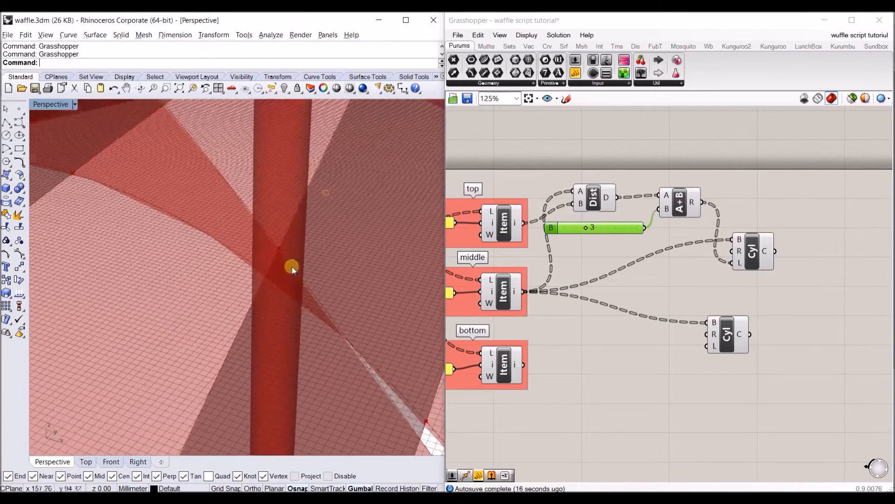
{"action": "right_click_drag", "start_coordinate": [300, 250], "coordinate": [321, 242]}
{"action": "left_click_drag", "start_coordinate": [591, 231], "coordinate": [601, 235]}
{"action": "right_click_drag", "start_coordinate": [710, 266], "coordinate": [607, 262]}
{"action": "left_click", "coordinate": [644, 248]}
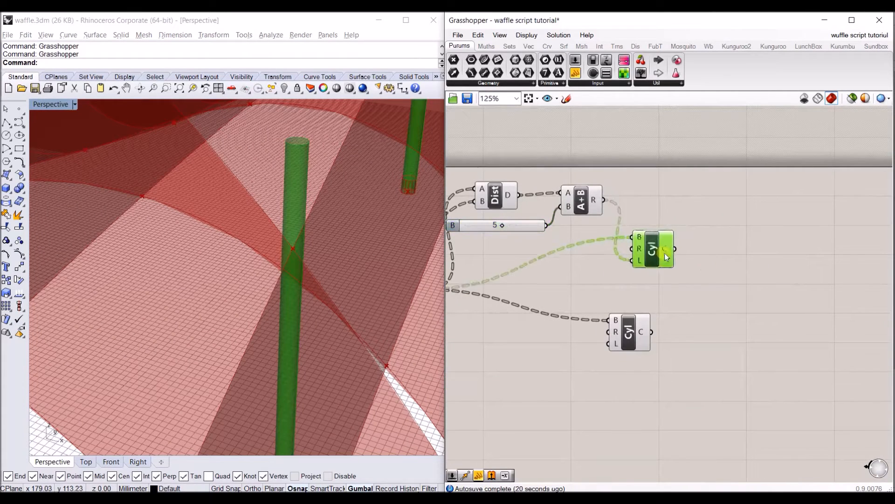
- Reposition the second Cylinder and add another Distance component between the item selectors and that Cylinder
{"action": "scroll", "coordinate": [650, 301], "scroll_direction": "down", "scroll_amount": 1}
{"action": "left_click_drag", "start_coordinate": [638, 309], "coordinate": [647, 310]}
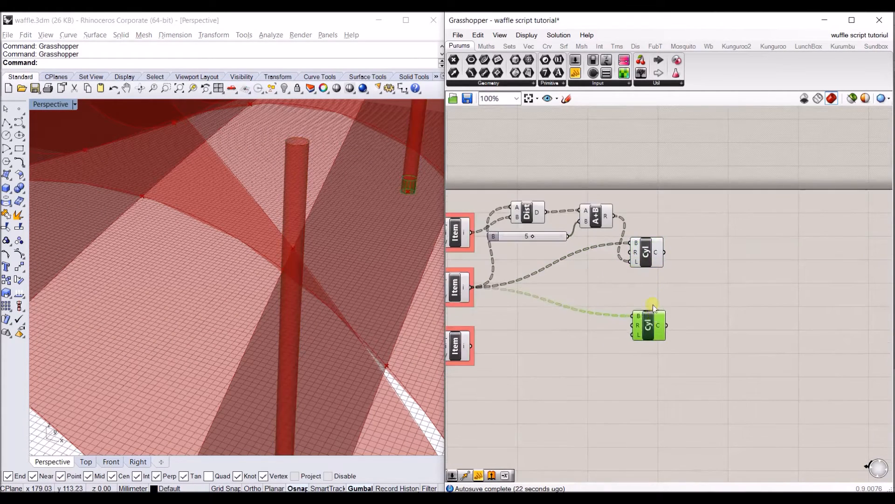
{"action": "right_click_drag", "start_coordinate": [656, 313], "coordinate": [671, 303]}
{"action": "right_click_drag", "start_coordinate": [416, 291], "coordinate": [348, 299]}
{"action": "right_click_drag", "start_coordinate": [628, 285], "coordinate": [656, 260]}
{"action": "mouse_move", "coordinate": [285, 282]}
{"action": "right_mouse_down"}
{"action": "mouse_move", "coordinate": [269, 281]}
{"action": "mouse_move", "coordinate": [277, 287]}
{"action": "right_mouse_up"}
{"action": "scroll", "coordinate": [278, 301], "scroll_direction": "down", "scroll_amount": 8}
{"action": "right_click_drag", "start_coordinate": [649, 314], "coordinate": [651, 297]}
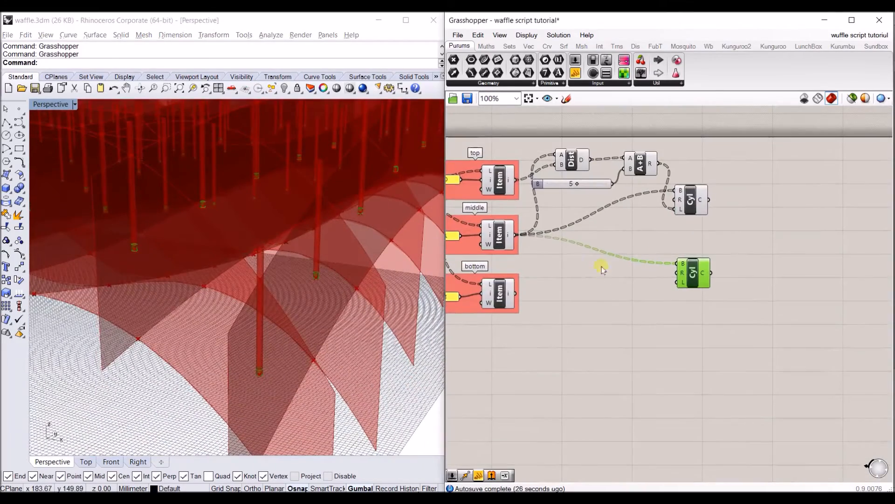
{"action": "double_click", "coordinate": [586, 284]}
{"action": "type", "text": "dist"}
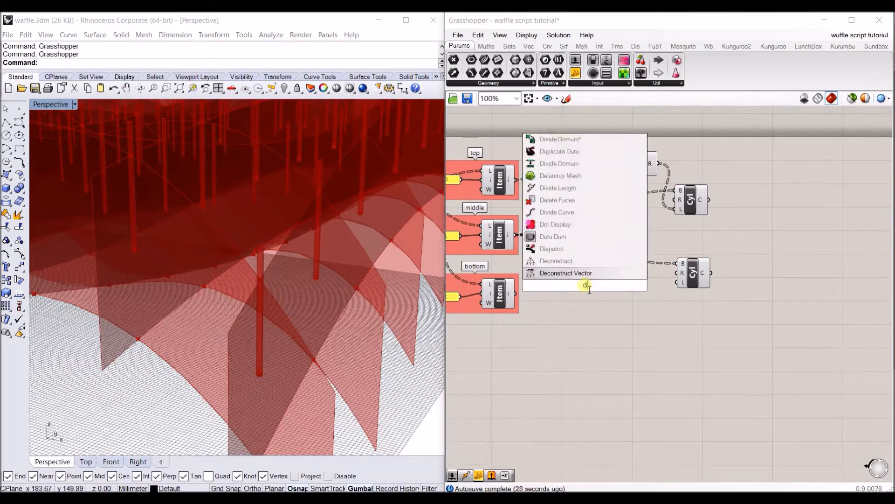
{"action": "key", "text": "Return"}
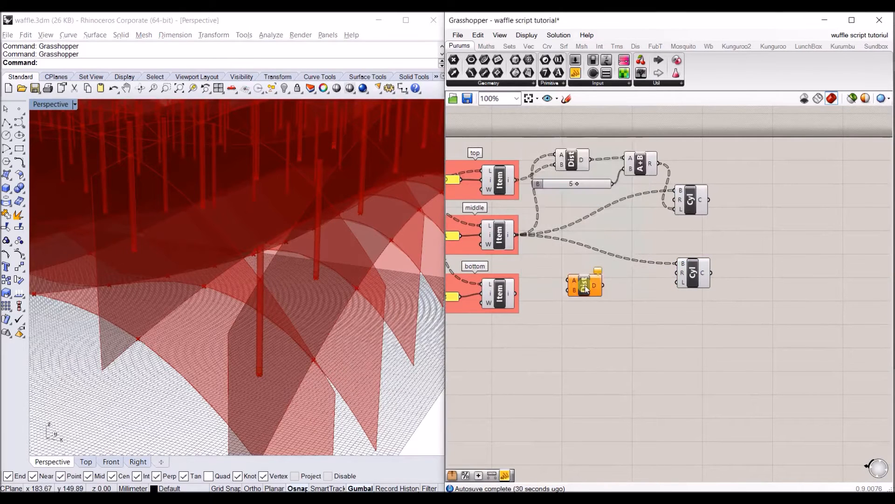
- Connect the middle item to the new Distance component's input A and the bottom item to its input B
{"action": "scroll", "coordinate": [585, 284], "scroll_direction": "up", "scroll_amount": 2}
{"action": "left_click_drag", "start_coordinate": [616, 301], "coordinate": [549, 243]}
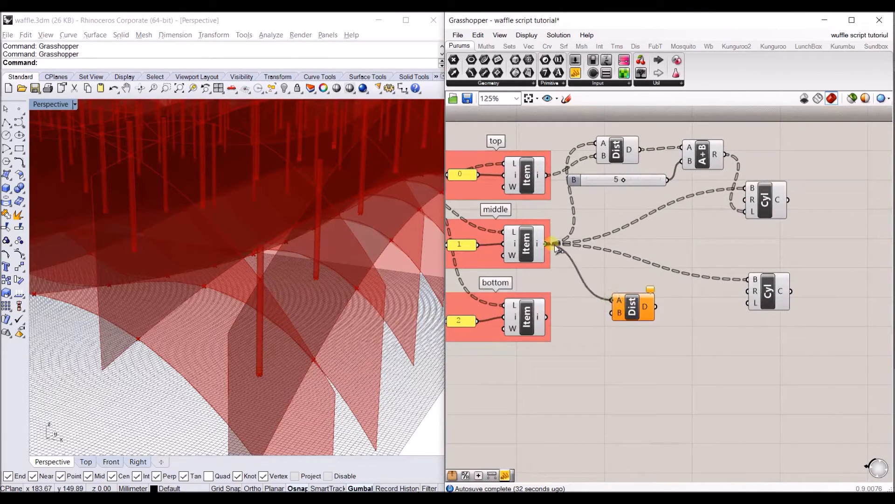
{"action": "left_click_drag", "start_coordinate": [562, 317], "coordinate": [547, 317]}
{"action": "left_click_drag", "start_coordinate": [632, 307], "coordinate": [615, 286]}
- Try the first Addition result R as the second Cylinder's length input L and inspect the cylinder's direction
{"action": "left_click", "coordinate": [713, 279]}
{"action": "left_click", "coordinate": [705, 164]}
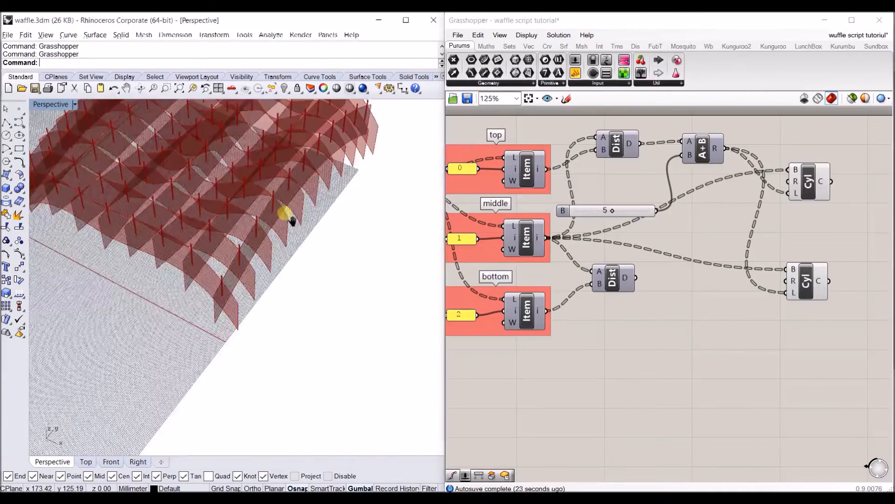
{"action": "right_click_drag", "start_coordinate": [286, 214], "coordinate": [314, 322]}
{"action": "left_click", "coordinate": [625, 279]}
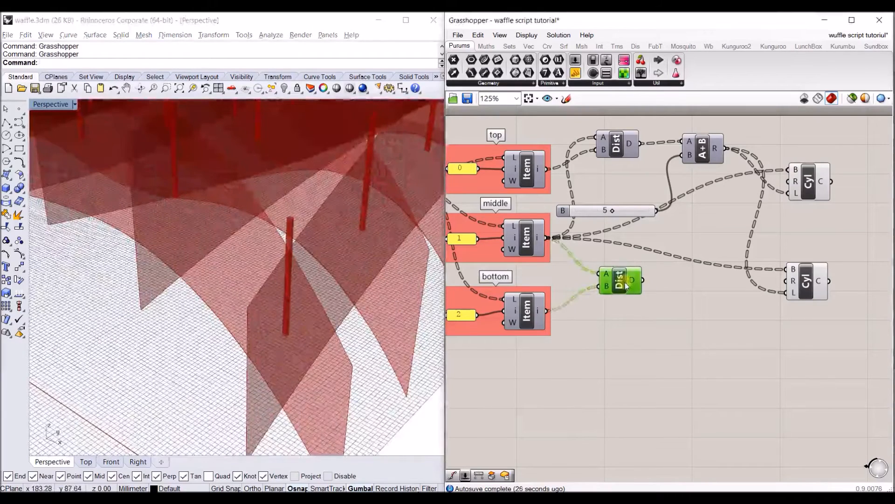
{"action": "scroll", "coordinate": [623, 281], "scroll_direction": "up", "scroll_amount": 3}
{"action": "right_click_drag", "start_coordinate": [621, 283], "coordinate": [653, 297]}
{"action": "scroll", "coordinate": [653, 297], "scroll_direction": "down", "scroll_amount": 2}
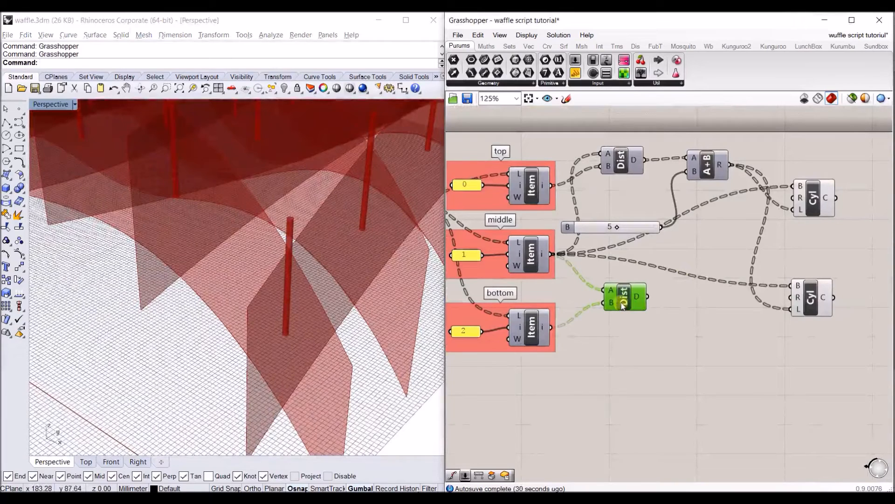
- Duplicate the Addition component with its slider input and connect the second Distance output D to the copy's input A
{"action": "left_click", "coordinate": [706, 173]}
{"action": "left_click_drag", "start_coordinate": [714, 205], "coordinate": [712, 294]}
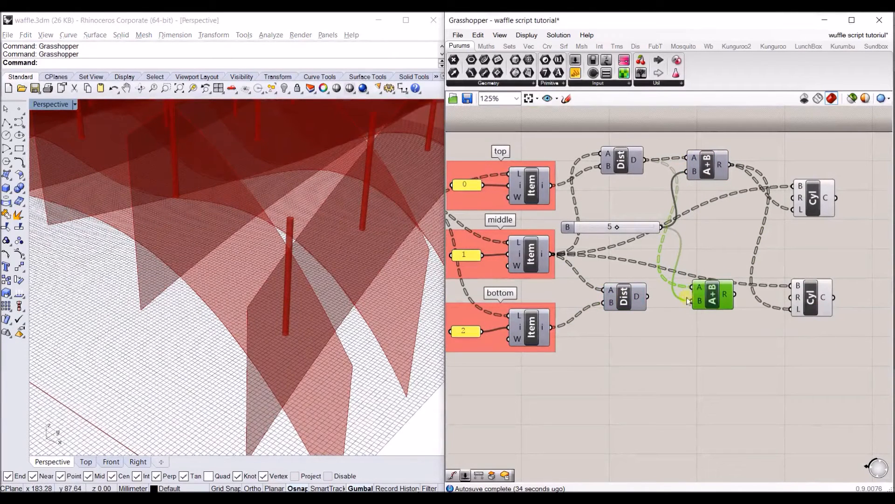
{"action": "left_click_drag", "start_coordinate": [646, 297], "coordinate": [708, 289]}
{"action": "left_click_drag", "start_coordinate": [809, 294], "coordinate": [832, 291]}
{"action": "left_click", "coordinate": [724, 308]}
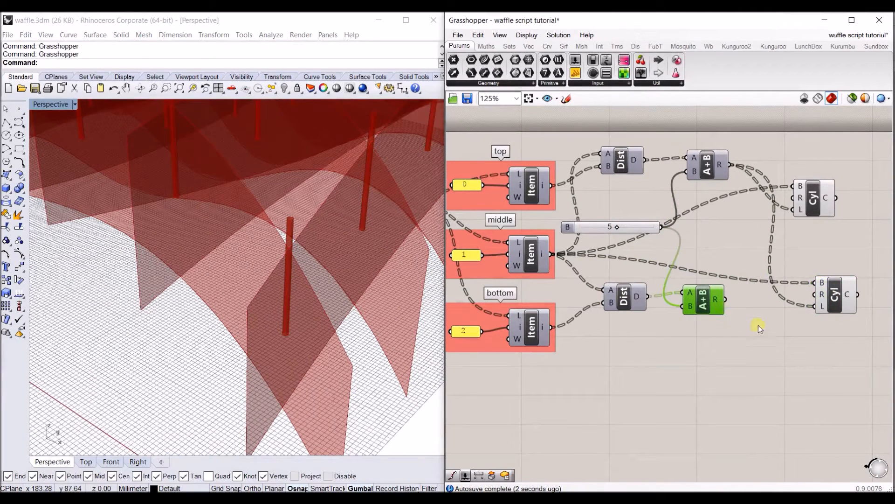
- Add a Negative component and connect the second Addition's result R to its input x
{"action": "double_click", "coordinate": [757, 324]}
{"action": "type", "text": "negativ"}
{"action": "key", "text": "Return"}
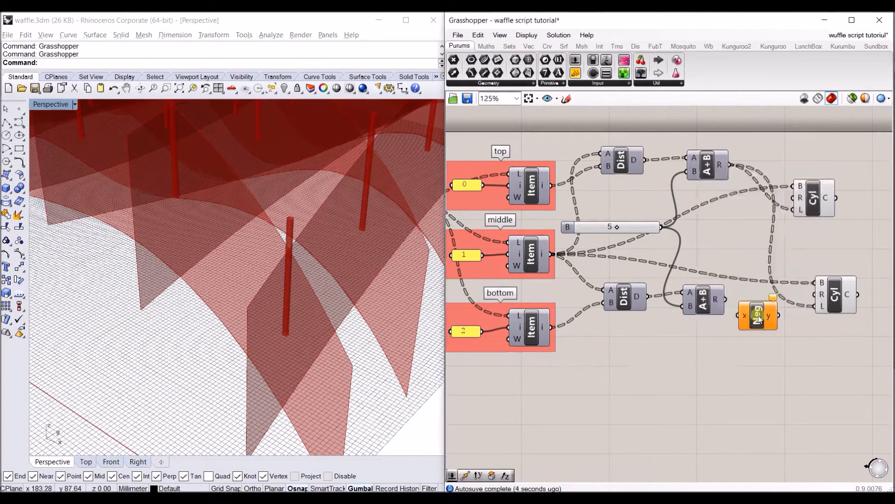
{"action": "scroll", "coordinate": [746, 317], "scroll_direction": "up", "scroll_amount": 5}
{"action": "left_click_drag", "start_coordinate": [668, 270], "coordinate": [670, 273]}
{"action": "left_click_drag", "start_coordinate": [757, 321], "coordinate": [756, 287]}
- Connect the Negative output y to the second Cylinder's length input L
{"action": "right_click_drag", "start_coordinate": [798, 288], "coordinate": [730, 298]}
{"action": "left_click_drag", "start_coordinate": [742, 293], "coordinate": [826, 303]}
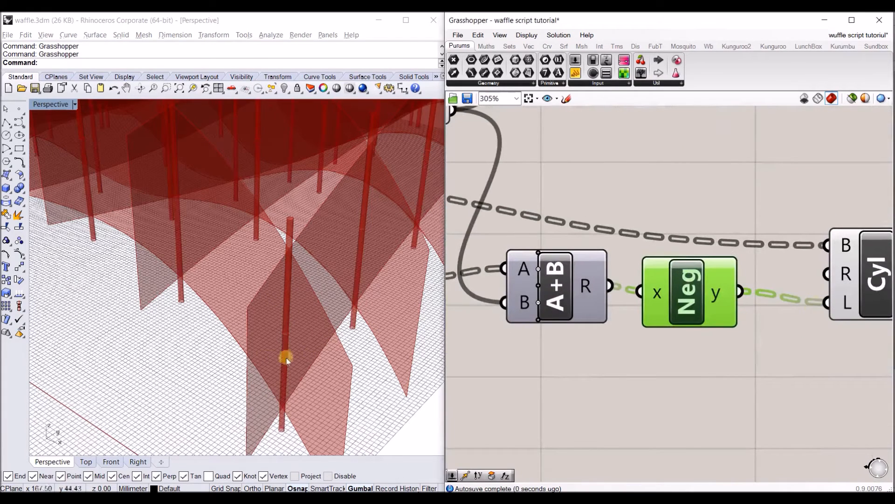
{"action": "scroll", "coordinate": [717, 308], "scroll_direction": "down", "scroll_amount": 2}
{"action": "right_click", "coordinate": [712, 304]}
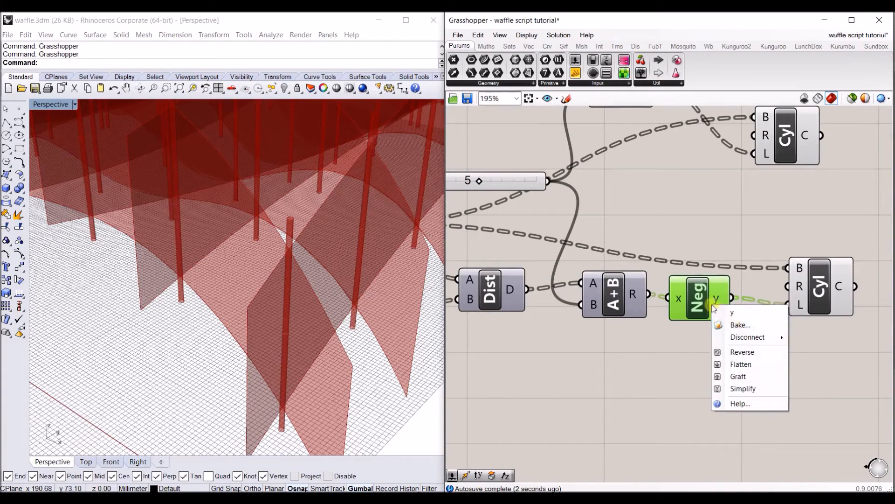
{"action": "right_click", "coordinate": [695, 294]}
{"action": "left_click", "coordinate": [715, 313]}
{"action": "scroll", "coordinate": [729, 237], "scroll_direction": "down", "scroll_amount": 2}
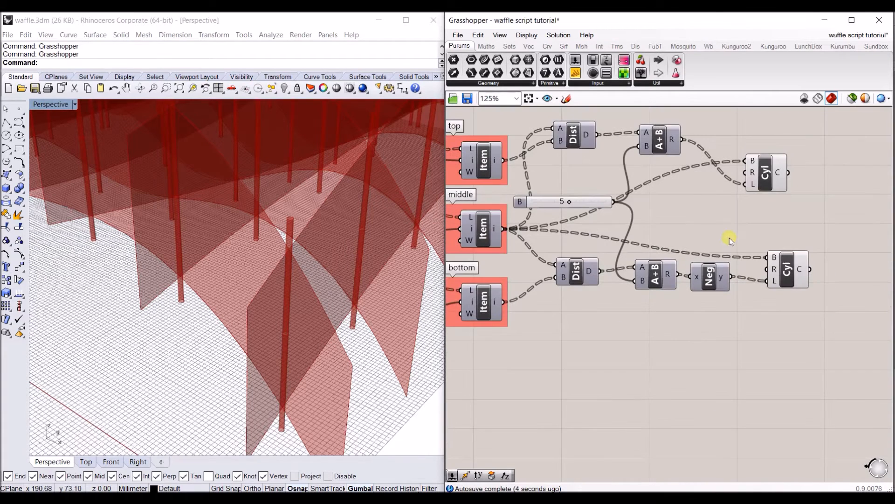
- Add a number slider set to 1.5 and connect it to the radius input R of both Cylinders
{"action": "double_click", "coordinate": [698, 218]}
{"action": "type", "text": "1.5"}
{"action": "key", "text": "Return"}
{"action": "scroll", "coordinate": [727, 208], "scroll_direction": "up", "scroll_amount": 1}
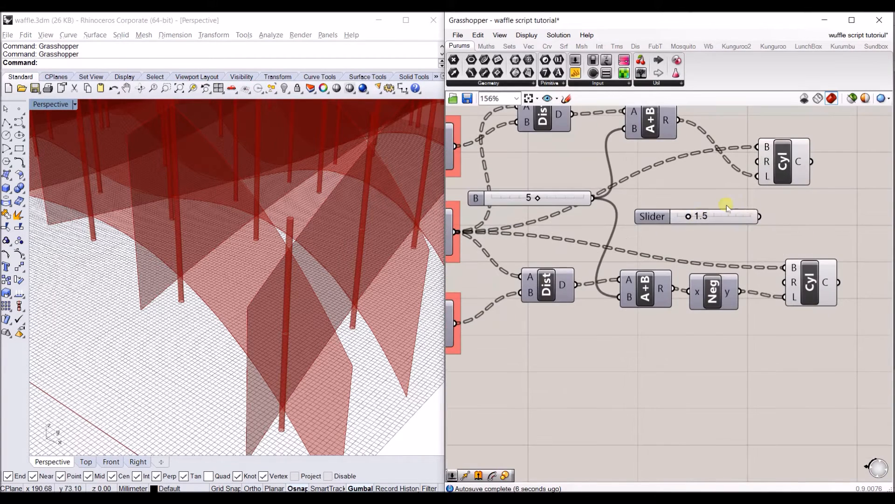
{"action": "left_click_drag", "start_coordinate": [768, 168], "coordinate": [767, 165]}
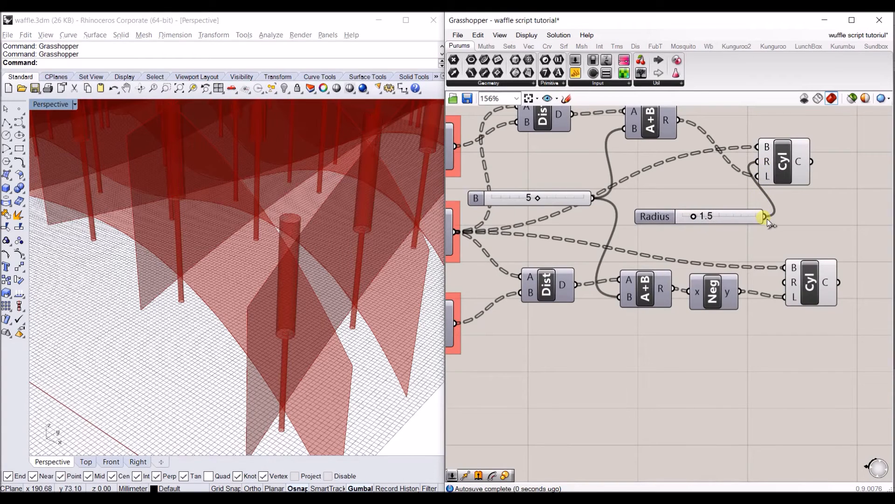
{"action": "left_click_drag", "start_coordinate": [782, 286], "coordinate": [785, 283]}
{"action": "right_click_drag", "start_coordinate": [842, 264], "coordinate": [797, 266]}
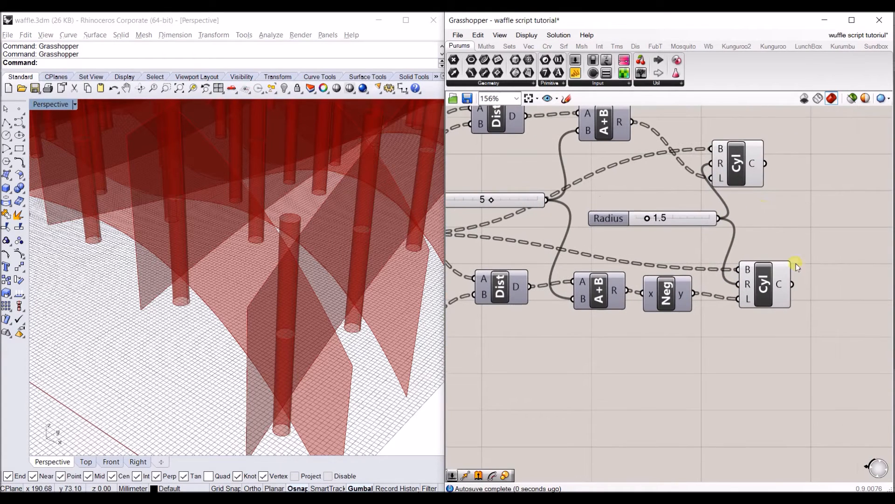
- Rearrange the two Cylinder components and the Radius slider to tidy the canvas
{"action": "left_click_drag", "start_coordinate": [750, 179], "coordinate": [780, 163]}
{"action": "right_click_drag", "start_coordinate": [816, 177], "coordinate": [782, 199]}
{"action": "scroll", "coordinate": [779, 201], "scroll_direction": "down", "scroll_amount": 1}
{"action": "left_click_drag", "start_coordinate": [746, 184], "coordinate": [754, 171]}
{"action": "left_click_drag", "start_coordinate": [754, 300], "coordinate": [772, 301]}
{"action": "left_click_drag", "start_coordinate": [689, 237], "coordinate": [694, 234]}
{"action": "mouse_move", "coordinate": [332, 284]}
{"action": "right_mouse_down"}
{"action": "mouse_move", "coordinate": [292, 304]}
{"action": "mouse_move", "coordinate": [328, 292]}
{"action": "mouse_move", "coordinate": [304, 314]}
{"action": "mouse_move", "coordinate": [331, 344]}
{"action": "mouse_move", "coordinate": [327, 268]}
{"action": "right_mouse_up"}
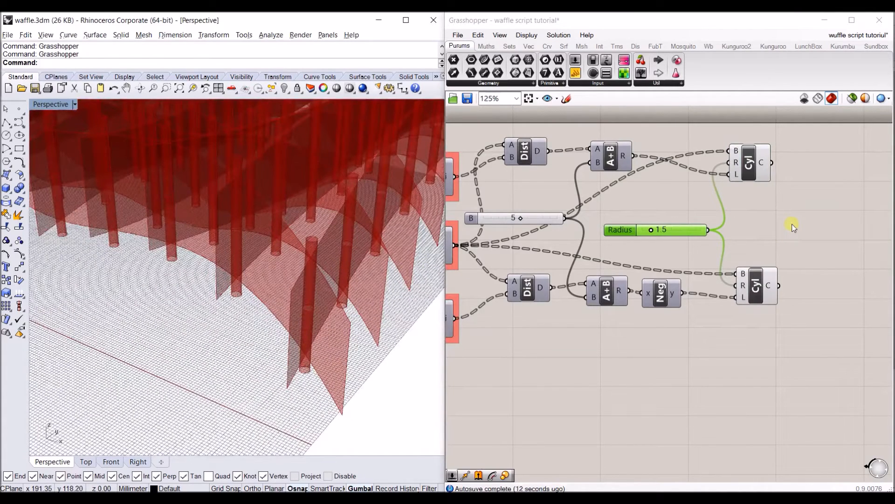
- Add a Cap component fed by the first Cylinder's output C and turn off that Cylinder's preview
{"action": "double_click", "coordinate": [828, 180]}
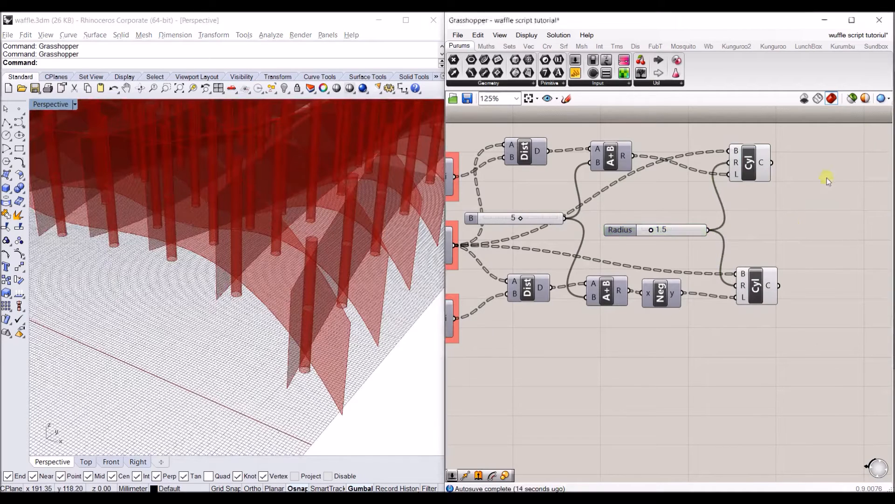
{"action": "type", "text": "cap"}
{"action": "left_click", "coordinate": [828, 176]}
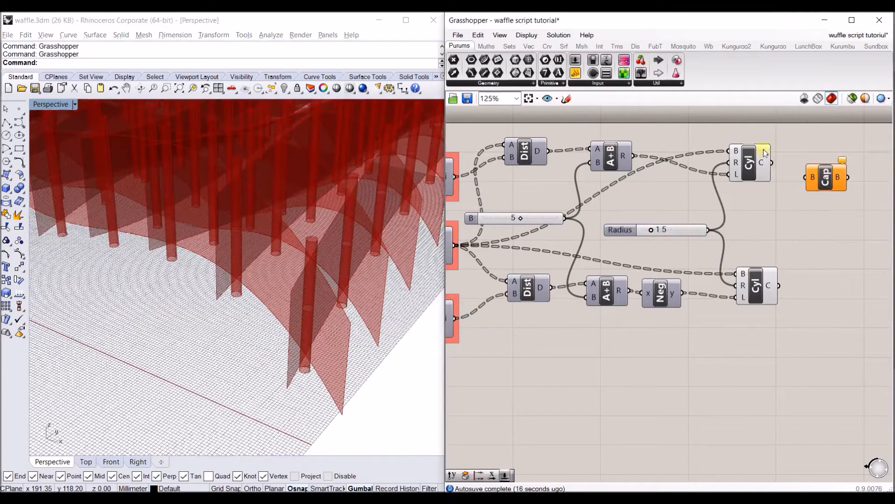
{"action": "left_click_drag", "start_coordinate": [813, 178], "coordinate": [817, 163]}
{"action": "right_click", "coordinate": [759, 169]}
{"action": "right_click", "coordinate": [744, 151]}
{"action": "left_click", "coordinate": [771, 175]}
{"action": "left_click", "coordinate": [840, 193]}
- Duplicate the Cap component for the second Cylinder, connect output C to it, and turn off that Cylinder's preview
{"action": "left_click_drag", "start_coordinate": [830, 172], "coordinate": [780, 285], "text": "alt"}
{"action": "right_click", "coordinate": [755, 278]}
{"action": "left_click", "coordinate": [784, 300]}
{"action": "left_click_drag", "start_coordinate": [835, 283], "coordinate": [835, 285]}
{"action": "left_click", "coordinate": [852, 245]}
{"action": "right_click_drag", "start_coordinate": [858, 245], "coordinate": [756, 254]}
- Add a Trim Solid component beside the first Cap component
{"action": "double_click", "coordinate": [825, 177]}
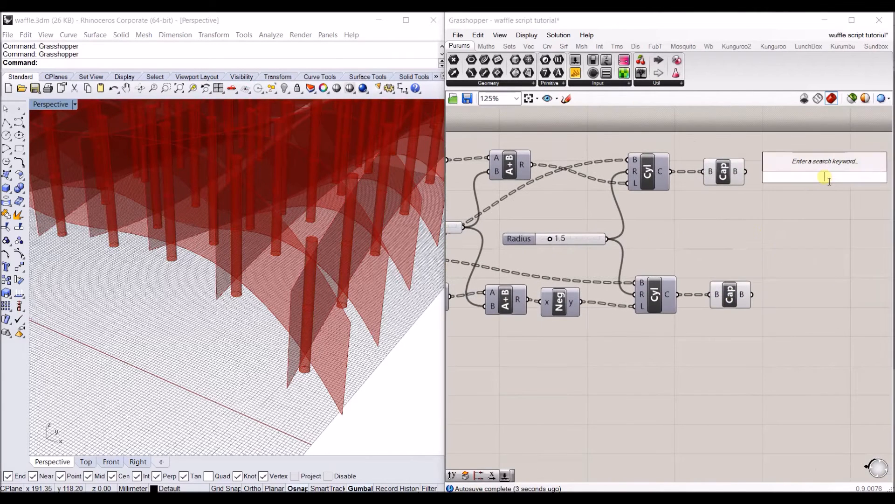
{"action": "type", "text": "trim"}
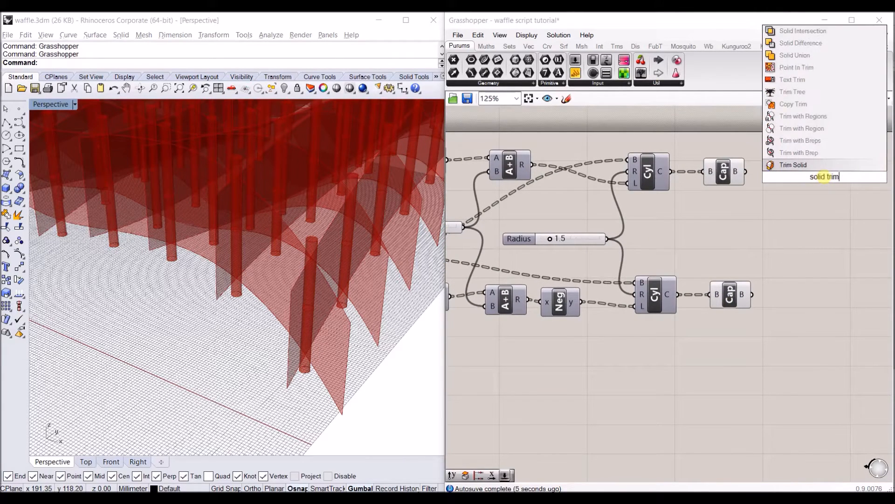
{"action": "left_click", "coordinate": [775, 165]}
{"action": "scroll", "coordinate": [775, 166], "scroll_direction": "down", "scroll_amount": 2}
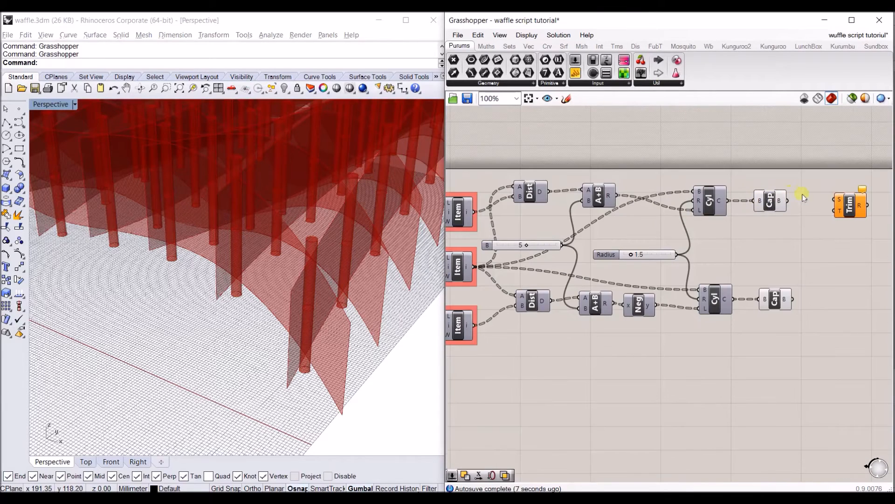
- Connect the first Boundary component's output S to the Trim Solid input S
{"action": "scroll", "coordinate": [632, 223], "scroll_direction": "down", "scroll_amount": 3}
{"action": "scroll", "coordinate": [539, 216], "scroll_direction": "down", "scroll_amount": 2}
{"action": "left_click_drag", "start_coordinate": [631, 218], "coordinate": [457, 217]}
{"action": "scroll", "coordinate": [483, 195], "scroll_direction": "up", "scroll_amount": 5}
{"action": "scroll", "coordinate": [544, 199], "scroll_direction": "down", "scroll_amount": 4}
{"action": "scroll", "coordinate": [559, 200], "scroll_direction": "up", "scroll_amount": 3}
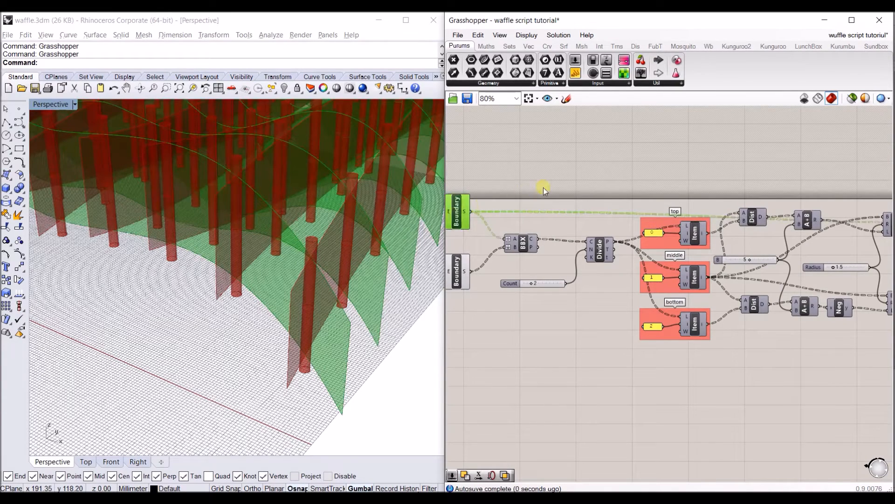
{"action": "right_click_drag", "start_coordinate": [580, 204], "coordinate": [554, 199]}
{"action": "scroll", "coordinate": [555, 199], "scroll_direction": "down", "scroll_amount": 2}
{"action": "scroll", "coordinate": [475, 237], "scroll_direction": "up", "scroll_amount": 2}
{"action": "right_click_drag", "start_coordinate": [587, 237], "coordinate": [500, 214]}
{"action": "right_click_drag", "start_coordinate": [760, 205], "coordinate": [661, 187]}
- Duplicate the Trim Solid component and connect the second Boundary component's output S to the copy's input S
{"action": "left_click_drag", "start_coordinate": [841, 159], "coordinate": [851, 235], "text": "alt"}
{"action": "scroll", "coordinate": [851, 235], "scroll_direction": "down", "scroll_amount": 2}
{"action": "scroll", "coordinate": [527, 212], "scroll_direction": "up", "scroll_amount": 2}
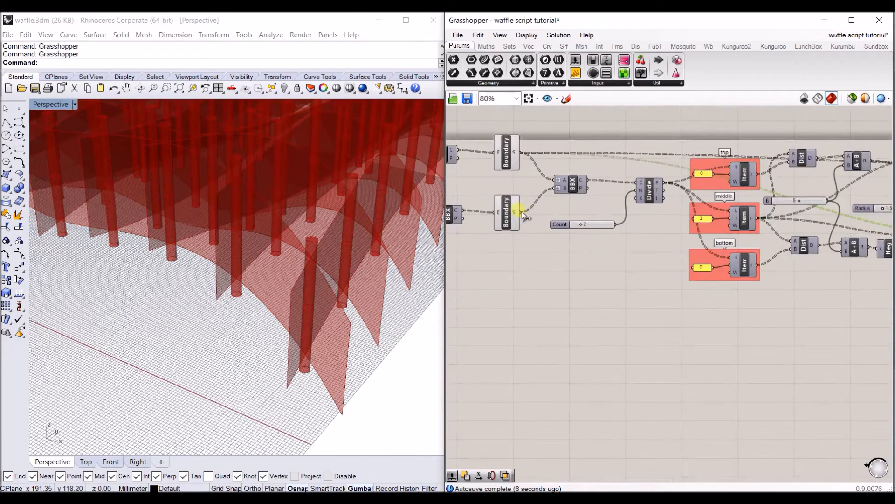
{"action": "scroll", "coordinate": [522, 214], "scroll_direction": "down", "scroll_amount": 2}
{"action": "scroll", "coordinate": [803, 240], "scroll_direction": "up", "scroll_amount": 3}
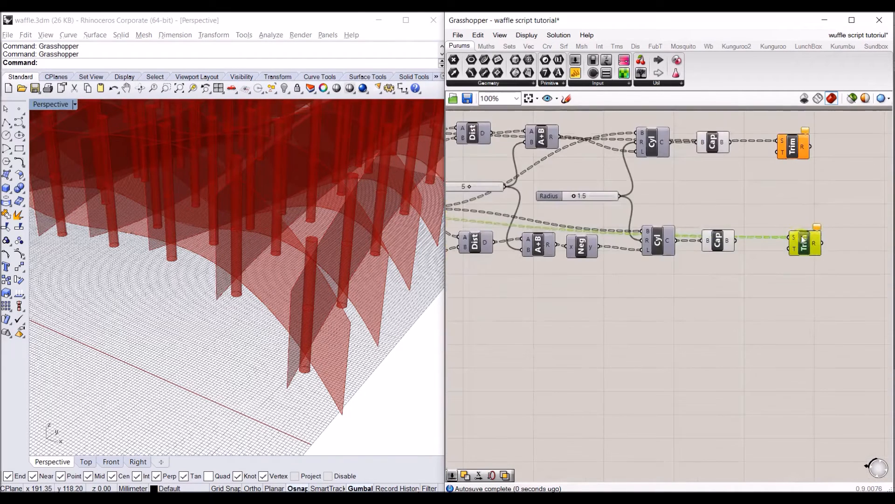
{"action": "left_click_drag", "start_coordinate": [803, 240], "coordinate": [789, 218]}
{"action": "scroll", "coordinate": [762, 147], "scroll_direction": "up", "scroll_amount": 2}
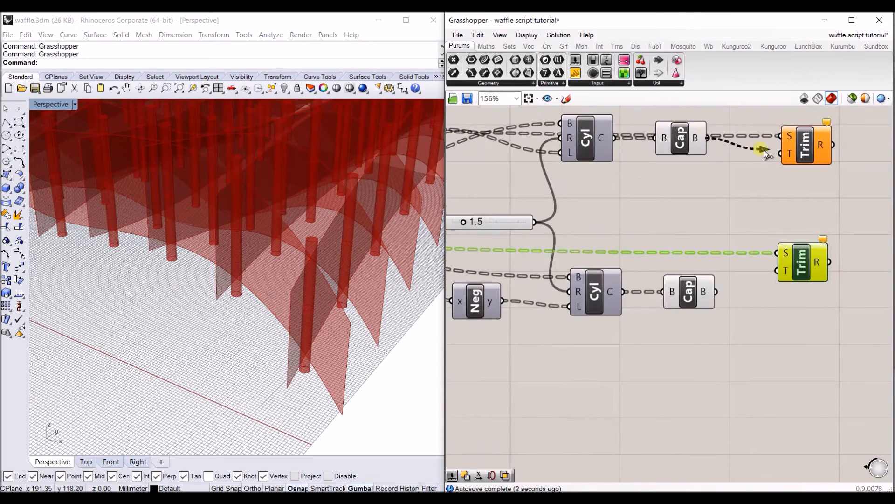
- Connect the first Cap output B to the first Trim Solid input T and flatten that input
{"action": "left_click_drag", "start_coordinate": [764, 151], "coordinate": [780, 154]}
{"action": "right_click_drag", "start_coordinate": [784, 187], "coordinate": [767, 254]}
{"action": "left_click_drag", "start_coordinate": [802, 211], "coordinate": [807, 178]}
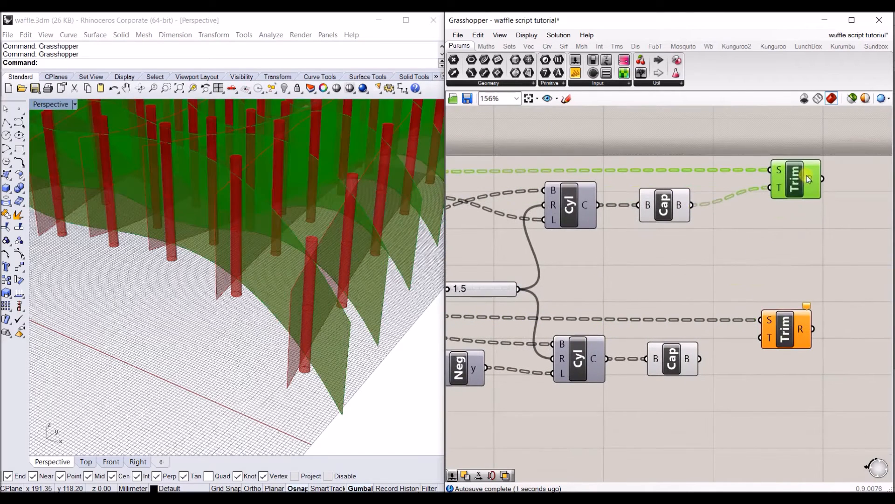
{"action": "right_click", "coordinate": [782, 188]}
{"action": "left_click", "coordinate": [807, 271]}
- Connect the second Cap output B to the second Trim Solid input T and flatten that input
{"action": "left_click_drag", "start_coordinate": [752, 345], "coordinate": [761, 338]}
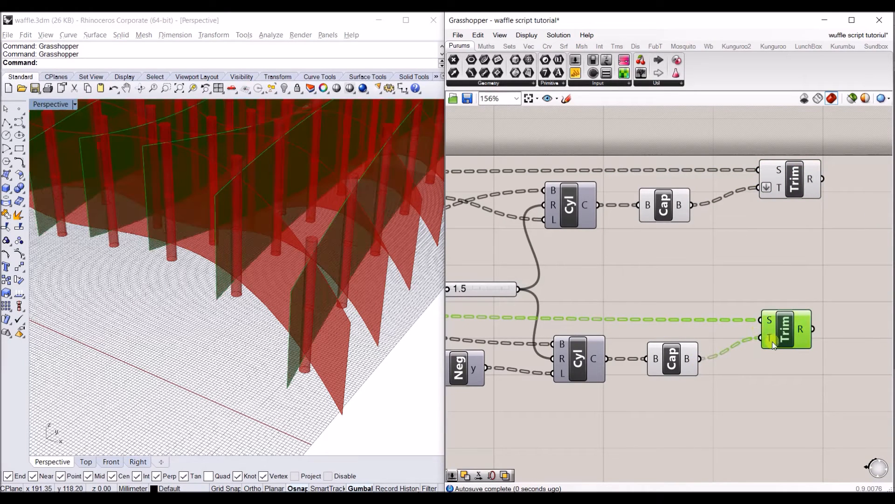
{"action": "right_click", "coordinate": [771, 339]}
{"action": "left_click", "coordinate": [805, 369]}
- Turn off the preview of the components between the first Boundary pair and the Trim Solid components
{"action": "scroll", "coordinate": [733, 364], "scroll_direction": "down", "scroll_amount": 6}
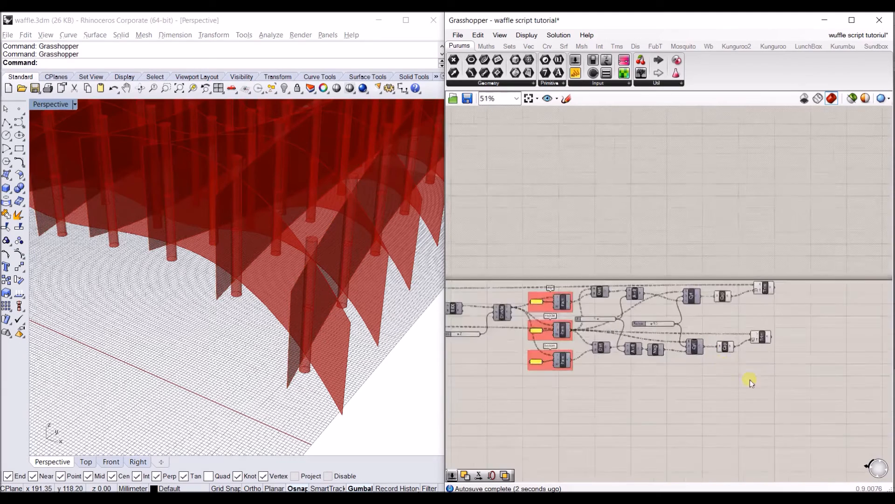
{"action": "left_click_drag", "start_coordinate": [737, 376], "coordinate": [504, 246]}
{"action": "right_click", "coordinate": [651, 278]}
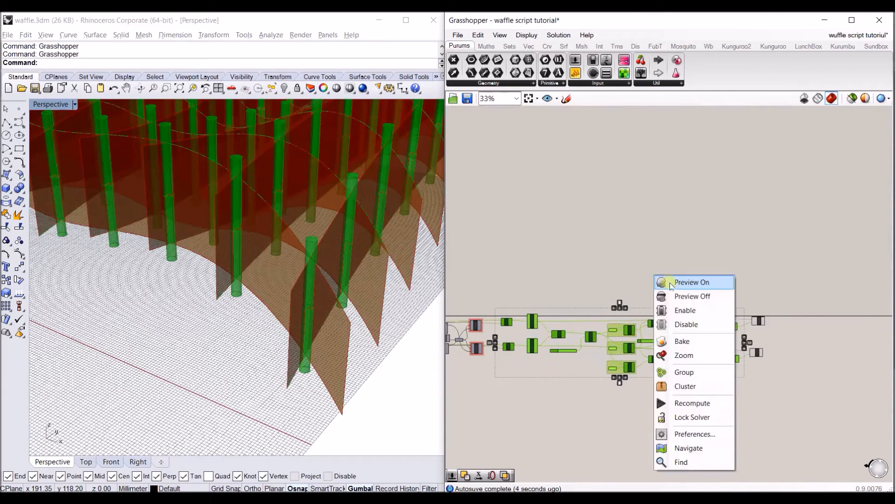
{"action": "left_click", "coordinate": [676, 293]}
- Restrict the preview to selected components and select both Trim Solid components to inspect the notched ribs
{"action": "scroll", "coordinate": [769, 329], "scroll_direction": "up", "scroll_amount": 6}
{"action": "left_click", "coordinate": [746, 349]}
{"action": "right_click_drag", "start_coordinate": [739, 354], "coordinate": [730, 323]}
{"action": "left_click", "coordinate": [680, 285]}
{"action": "left_click", "coordinate": [855, 100]}
{"action": "right_click_drag", "start_coordinate": [362, 315], "coordinate": [308, 261]}
{"action": "scroll", "coordinate": [401, 316], "scroll_direction": "down", "scroll_amount": 4}
{"action": "left_click", "coordinate": [672, 413]}
{"action": "left_click_drag", "start_coordinate": [708, 446], "coordinate": [653, 267]}
{"action": "right_click_drag", "start_coordinate": [333, 275], "coordinate": [362, 280]}
{"action": "scroll", "coordinate": [304, 337], "scroll_direction": "up", "scroll_amount": 4}
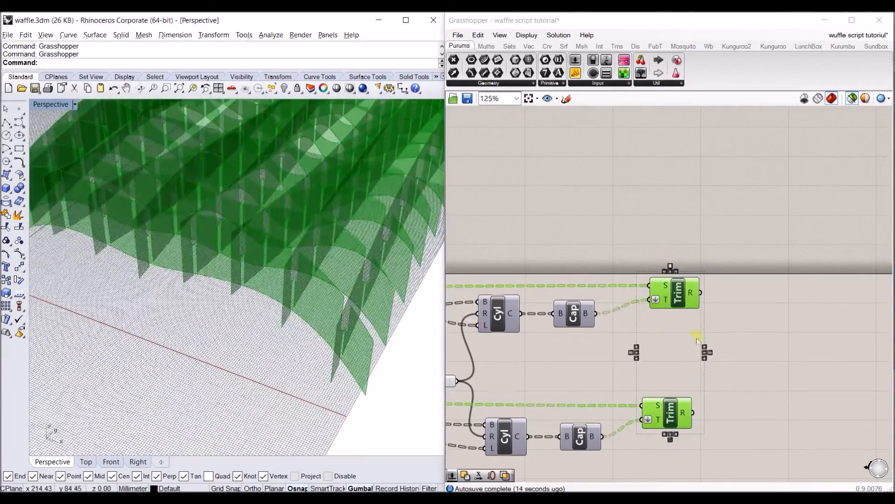
- Inspect the notched ribs of each Trim Solid component separately and both rib sets together
{"action": "left_click", "coordinate": [704, 340]}
{"action": "left_click", "coordinate": [681, 296]}
{"action": "left_click_drag", "start_coordinate": [672, 412], "coordinate": [681, 414]}
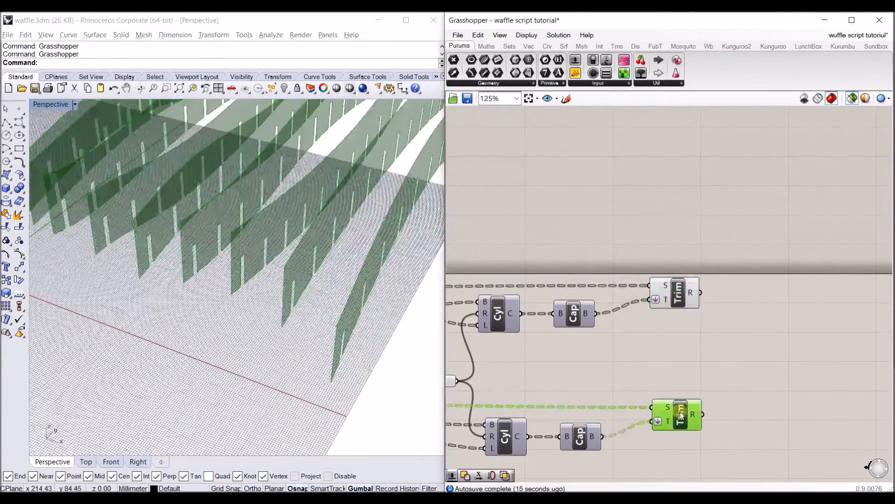
{"action": "left_click", "coordinate": [677, 303]}
{"action": "right_click_drag", "start_coordinate": [327, 303], "coordinate": [311, 324]}
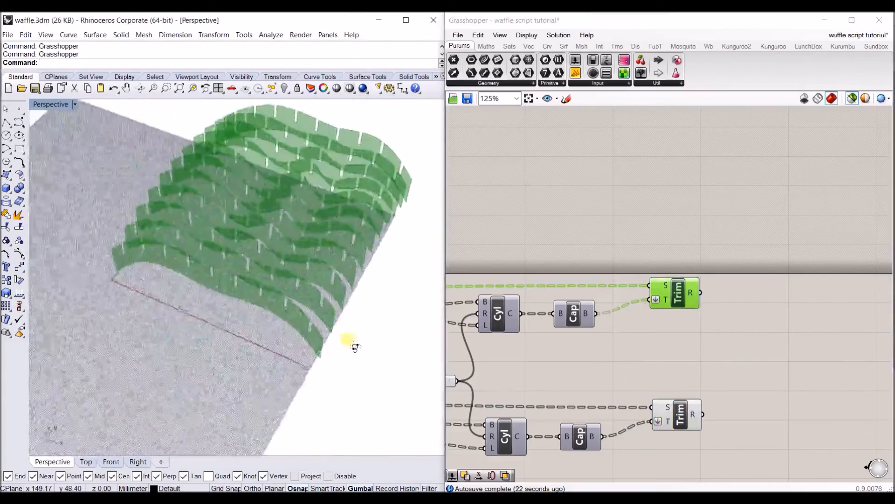
{"action": "right_click_drag", "start_coordinate": [323, 323], "coordinate": [326, 355]}
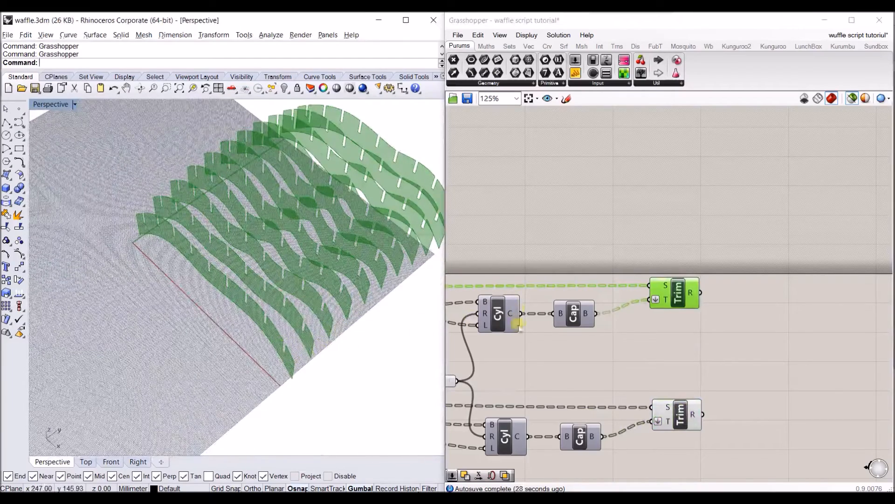
{"action": "right_click_drag", "start_coordinate": [327, 289], "coordinate": [195, 310]}
{"action": "left_click", "coordinate": [679, 421]}
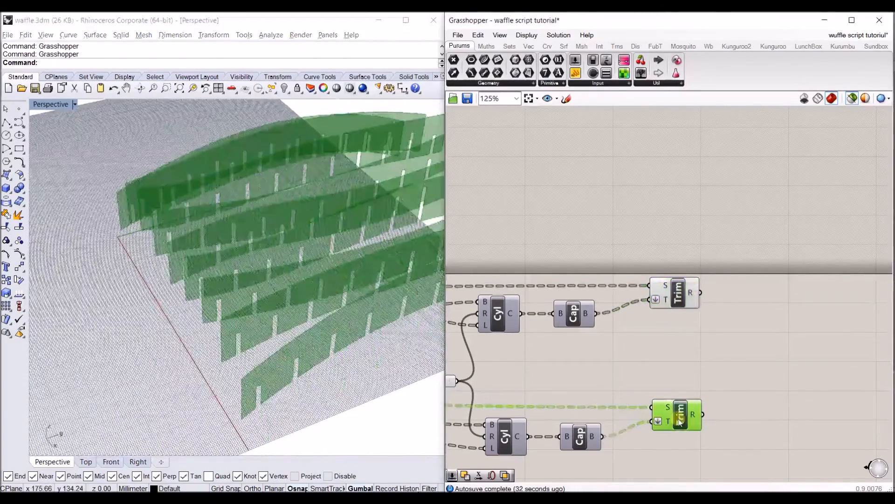
{"action": "left_click_drag", "start_coordinate": [724, 419], "coordinate": [661, 284]}
{"action": "right_click_drag", "start_coordinate": [276, 364], "coordinate": [327, 389]}
{"action": "left_click", "coordinate": [773, 294]}
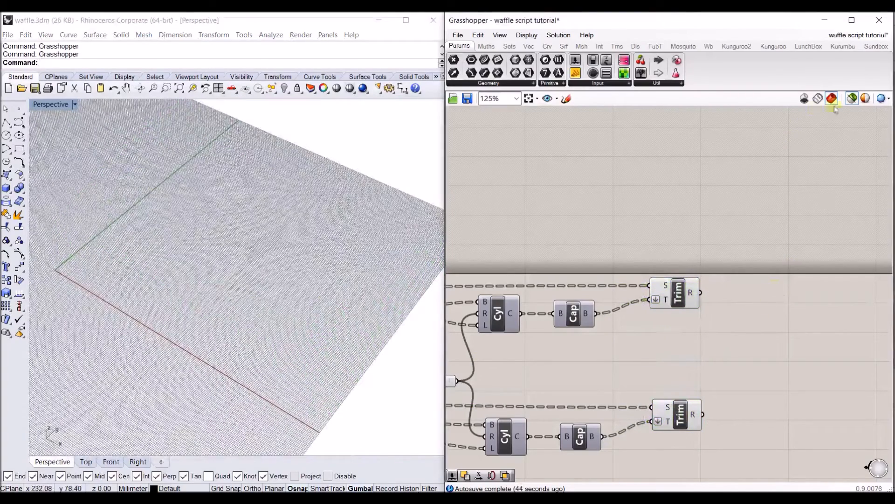
- Restore the preview of all components, add a Move component and connect the first Trim Solid output R to its G input
{"action": "left_click", "coordinate": [852, 99]}
{"action": "right_click_drag", "start_coordinate": [812, 295], "coordinate": [734, 305]}
{"action": "double_click", "coordinate": [730, 305]}
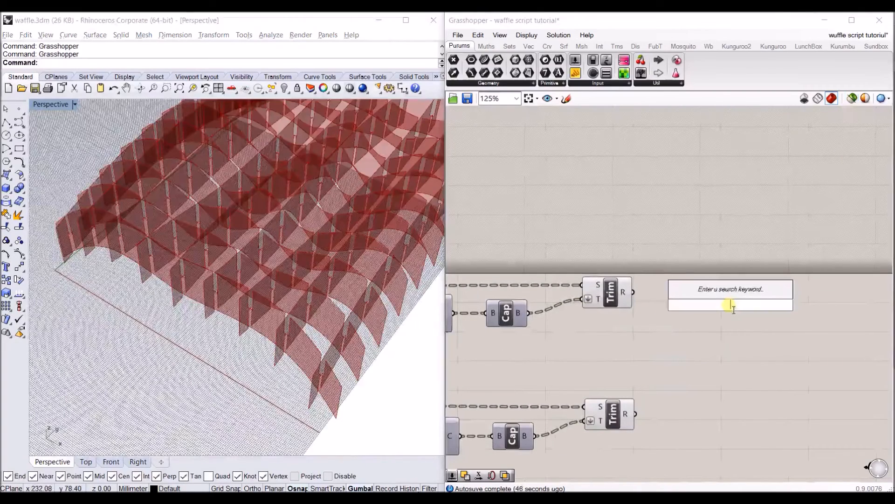
{"action": "type", "text": "move"}
{"action": "key", "text": "Return"}
{"action": "scroll", "coordinate": [727, 303], "scroll_direction": "up", "scroll_amount": 2}
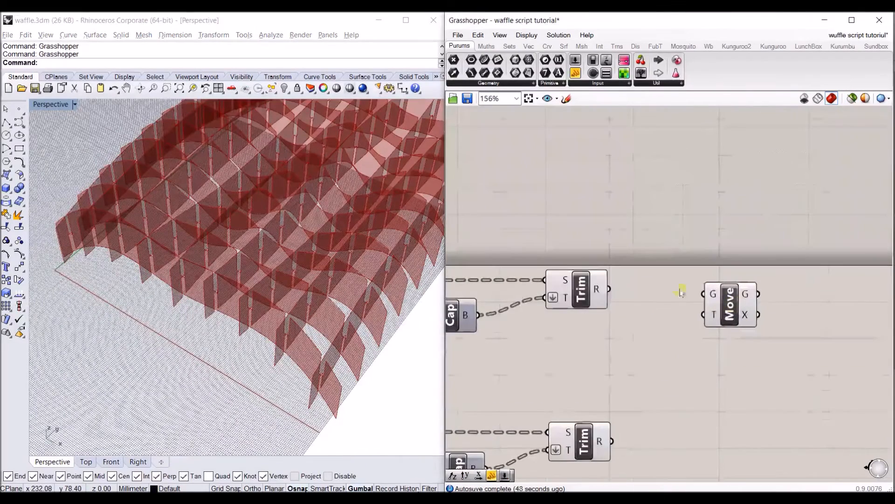
{"action": "left_click_drag", "start_coordinate": [733, 309], "coordinate": [767, 280]}
{"action": "right_click_drag", "start_coordinate": [391, 319], "coordinate": [64, 435]}
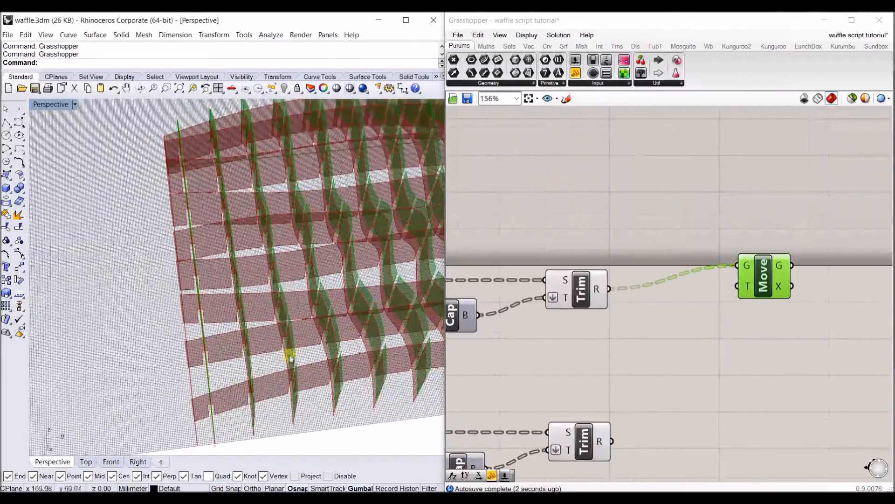
- Add a number slider with value 1.5 and a range of 0 to 10 beneath the Move component
{"action": "double_click", "coordinate": [706, 321]}
{"action": "type", "text": "0<1.5<10"}
{"action": "key", "text": "Return"}
{"action": "left_click_drag", "start_coordinate": [774, 322], "coordinate": [712, 329]}
- Add a Unit Y component beside the 1.5 slider and connect the slider to its F input
{"action": "double_click", "coordinate": [755, 328]}
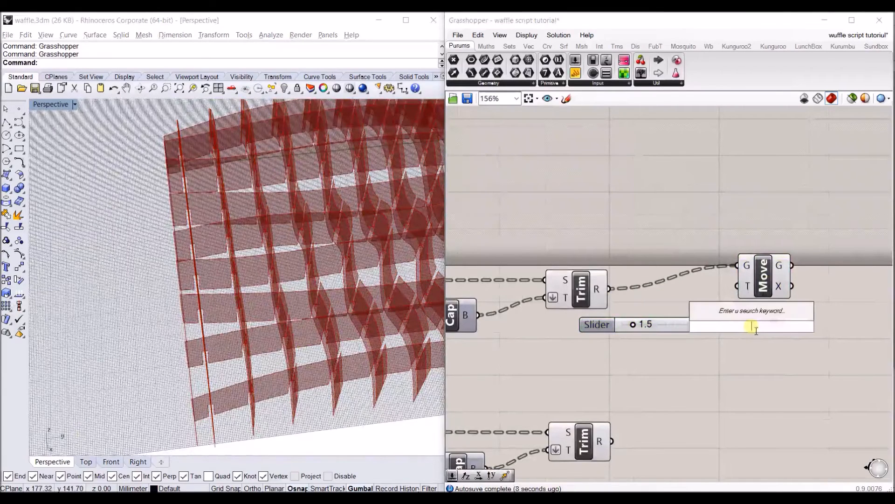
{"action": "type", "text": "y"}
{"action": "key", "text": "Return"}
{"action": "scroll", "coordinate": [757, 331], "scroll_direction": "up", "scroll_amount": 2}
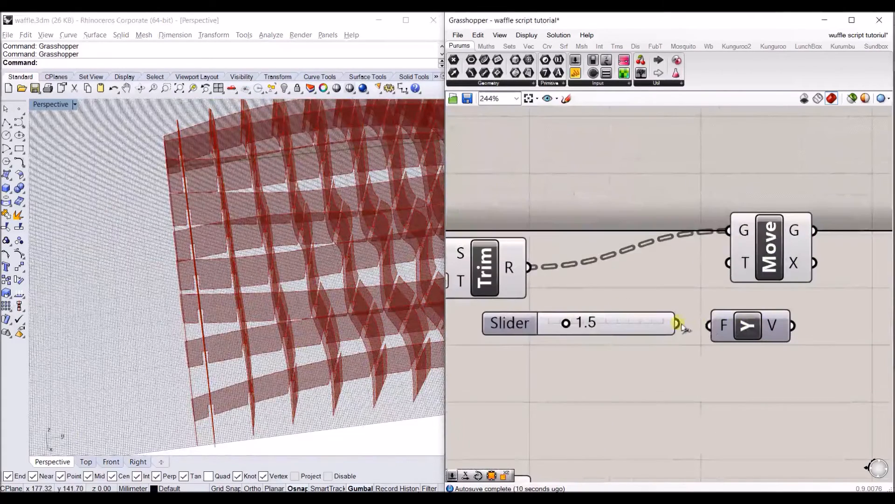
{"action": "left_click_drag", "start_coordinate": [683, 325], "coordinate": [709, 326]}
{"action": "left_click_drag", "start_coordinate": [765, 339], "coordinate": [759, 336]}
{"action": "left_click", "coordinate": [816, 323]}
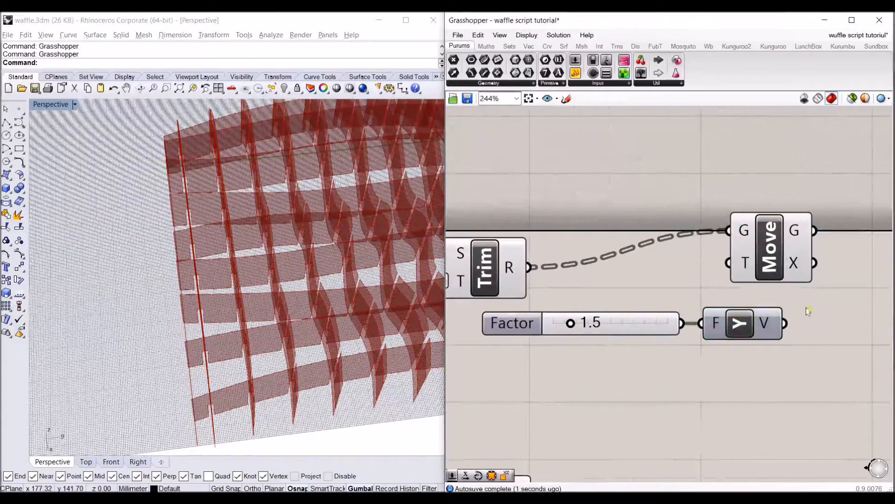
- Insert a Negative component between the 1.5 slider and Unit Y, and connect Unit Y to the Move input T
{"action": "left_click_drag", "start_coordinate": [758, 255], "coordinate": [830, 246]}
{"action": "right_click_drag", "start_coordinate": [830, 246], "coordinate": [690, 242]}
{"action": "double_click", "coordinate": [709, 320]}
{"action": "type", "text": "nega"}
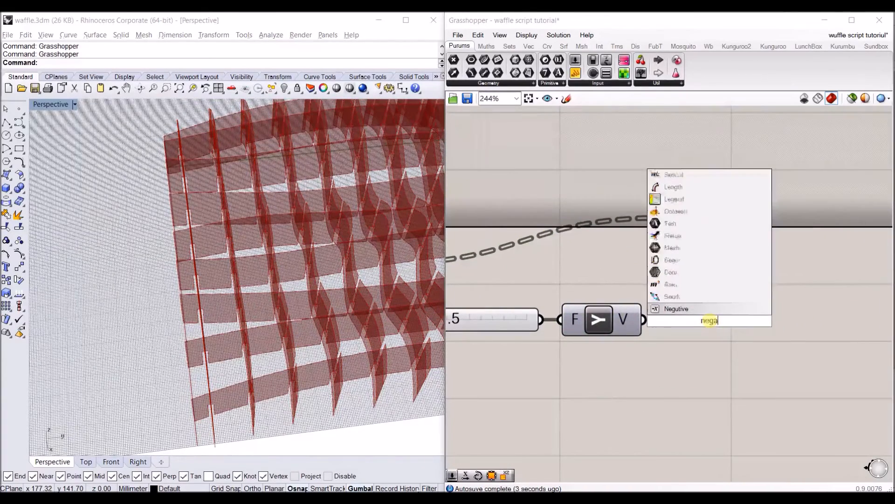
{"action": "key", "text": "Return"}
{"action": "scroll", "coordinate": [706, 325], "scroll_direction": "down", "scroll_amount": 2}
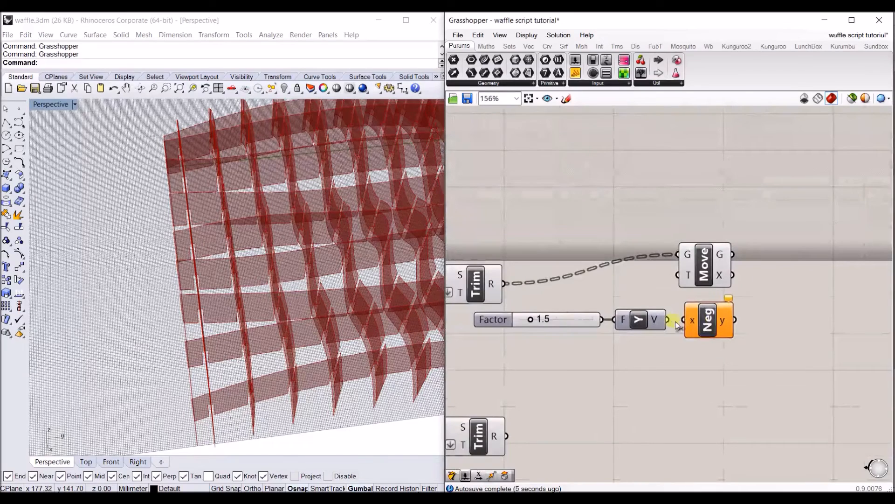
{"action": "left_click_drag", "start_coordinate": [634, 322], "coordinate": [745, 373]}
{"action": "left_click_drag", "start_coordinate": [677, 322], "coordinate": [687, 333]}
{"action": "left_click_drag", "start_coordinate": [722, 358], "coordinate": [726, 372]}
{"action": "left_click_drag", "start_coordinate": [749, 372], "coordinate": [788, 345]}
- Rearrange the offset components and duplicate the Move component below the first one for the second rib set
{"action": "scroll", "coordinate": [815, 306], "scroll_direction": "down", "scroll_amount": 2}
{"action": "left_click_drag", "start_coordinate": [806, 391], "coordinate": [622, 232]}
{"action": "left_click_drag", "start_coordinate": [772, 252], "coordinate": [771, 277]}
{"action": "left_click", "coordinate": [811, 319]}
{"action": "key", "text": "ctrl+z"}
{"action": "left_click", "coordinate": [807, 345]}
{"action": "left_click_drag", "start_coordinate": [792, 363], "coordinate": [787, 357]}
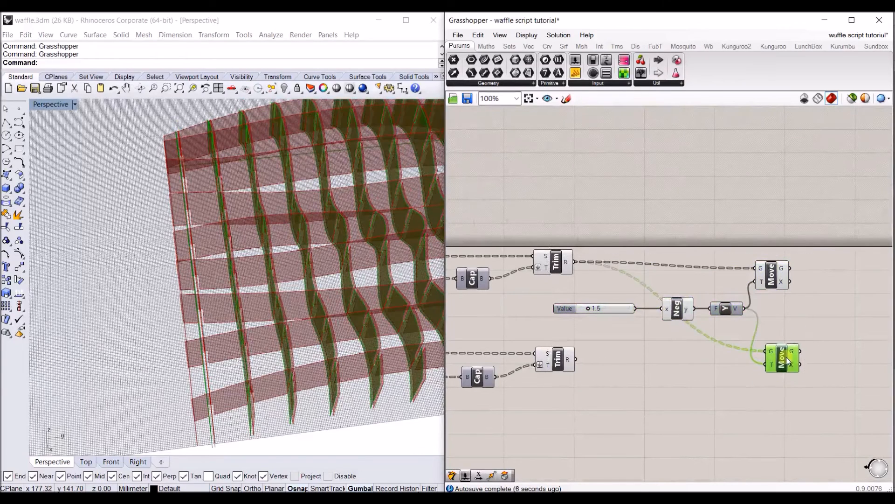
- Add a Unit X component to feed the negated offset into the second Move, and connect the second Trim Solid output R to its G input
{"action": "scroll", "coordinate": [720, 335], "scroll_direction": "up", "scroll_amount": 1}
{"action": "double_click", "coordinate": [719, 335]}
{"action": "type", "text": "x"}
{"action": "key", "text": "Return"}
{"action": "scroll", "coordinate": [720, 336], "scroll_direction": "up", "scroll_amount": 1}
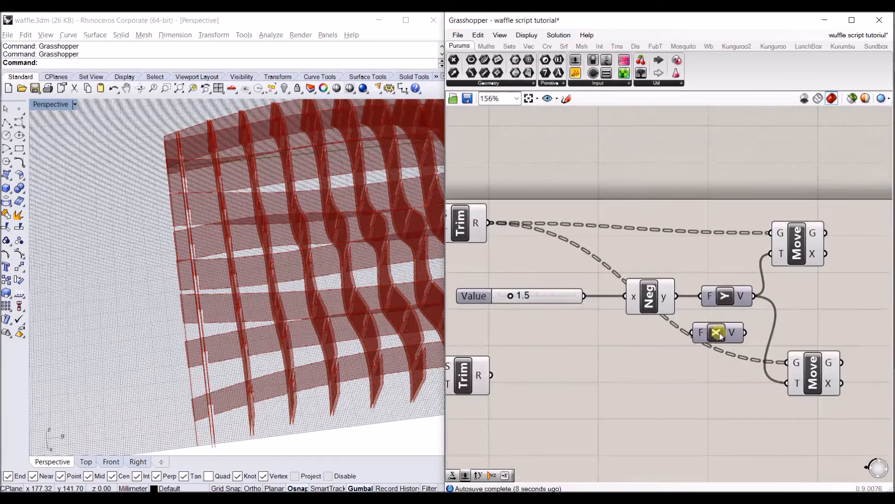
{"action": "left_click_drag", "start_coordinate": [788, 362], "coordinate": [492, 374]}
- Turn off the preview of both Trim Solid components and the Negative and unit vector components feeding the Moves
{"action": "scroll", "coordinate": [769, 309], "scroll_direction": "down", "scroll_amount": 3}
{"action": "left_click_drag", "start_coordinate": [739, 382], "coordinate": [563, 215]}
{"action": "middle_click", "coordinate": [685, 210]}
{"action": "left_click", "coordinate": [715, 231]}
{"action": "left_click", "coordinate": [820, 265]}
- Add an Extrude component and connect the first Move output G to its B input
{"action": "right_click_drag", "start_coordinate": [820, 268], "coordinate": [690, 229]}
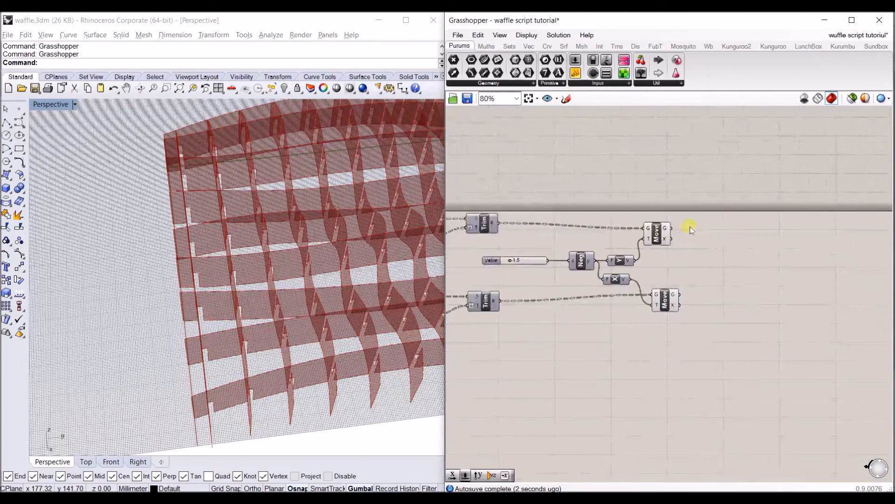
{"action": "scroll", "coordinate": [689, 256], "scroll_direction": "up", "scroll_amount": 1}
{"action": "left_click_drag", "start_coordinate": [652, 239], "coordinate": [656, 233]}
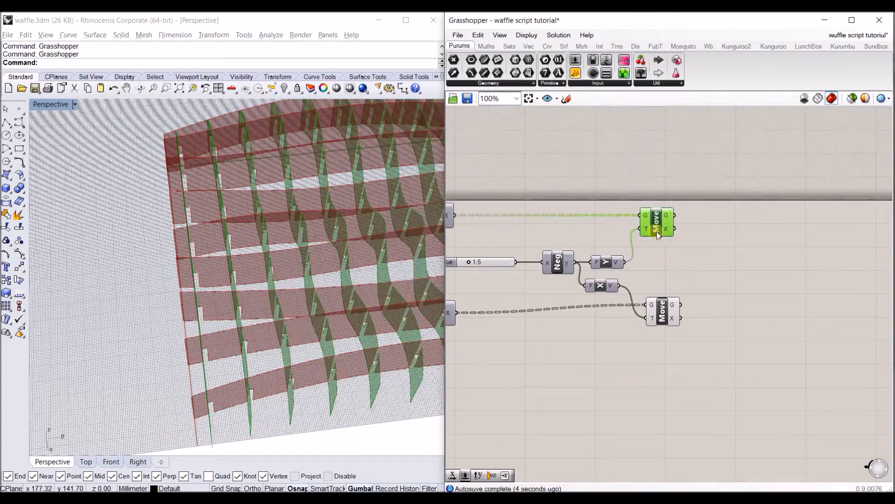
{"action": "double_click", "coordinate": [743, 234]}
{"action": "type", "text": "extr"}
{"action": "key", "text": "Return"}
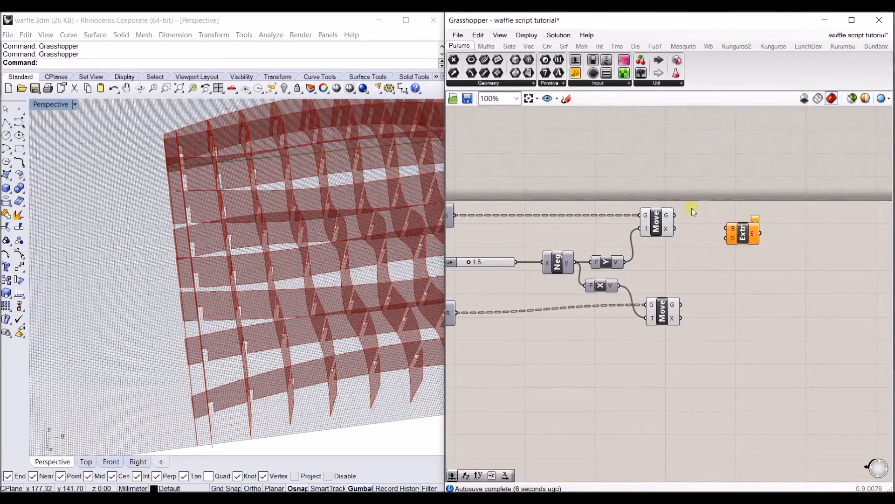
{"action": "mouse_move", "coordinate": [755, 237]}
{"action": "left_mouse_down"}
{"action": "mouse_move", "coordinate": [770, 231]}
{"action": "mouse_move", "coordinate": [764, 224]}
{"action": "left_mouse_up"}
- Add a Unit Y component and connect its V output to the Extrude input D
{"action": "double_click", "coordinate": [722, 256]}
{"action": "type", "text": "y"}
{"action": "key", "text": "Return"}
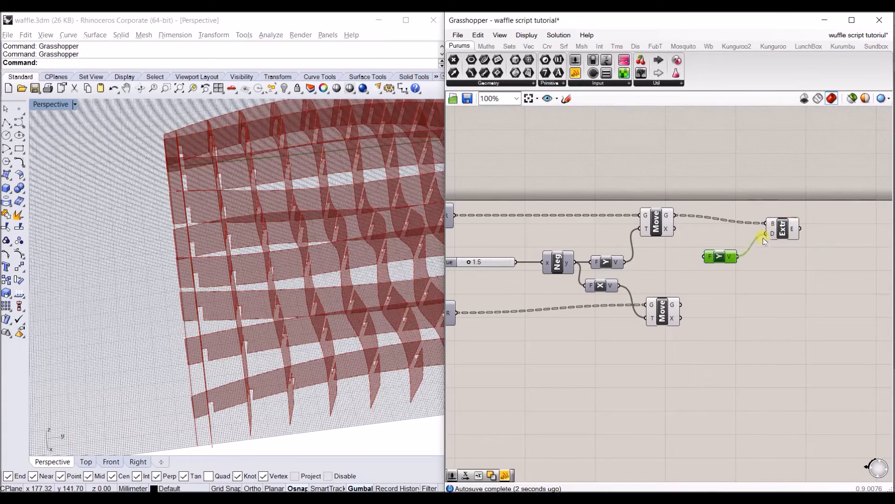
{"action": "left_click_drag", "start_coordinate": [768, 239], "coordinate": [766, 233]}
{"action": "left_click_drag", "start_coordinate": [721, 256], "coordinate": [751, 260]}
- Add a number slider with value 3 and connect it to the F input of the extrusion's Unit Y component
{"action": "double_click", "coordinate": [671, 260]}
{"action": "type", "text": "3"}
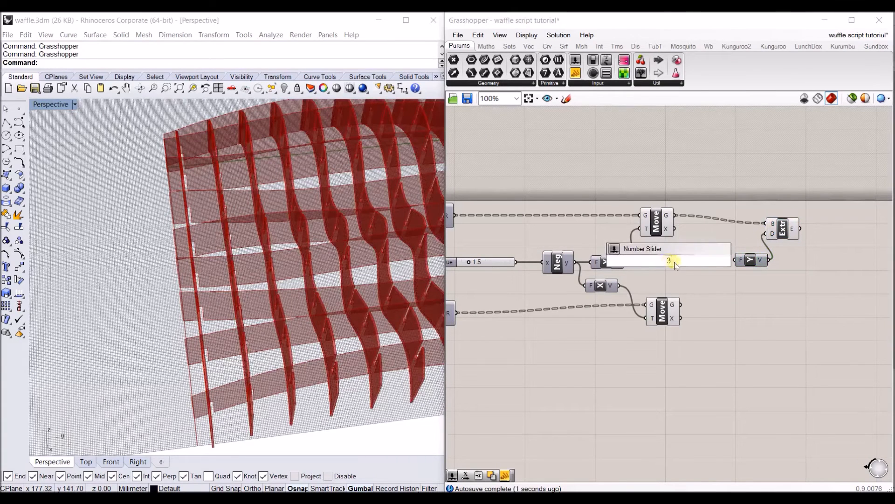
{"action": "key", "text": "Return"}
{"action": "scroll", "coordinate": [714, 268], "scroll_direction": "up", "scroll_amount": 3}
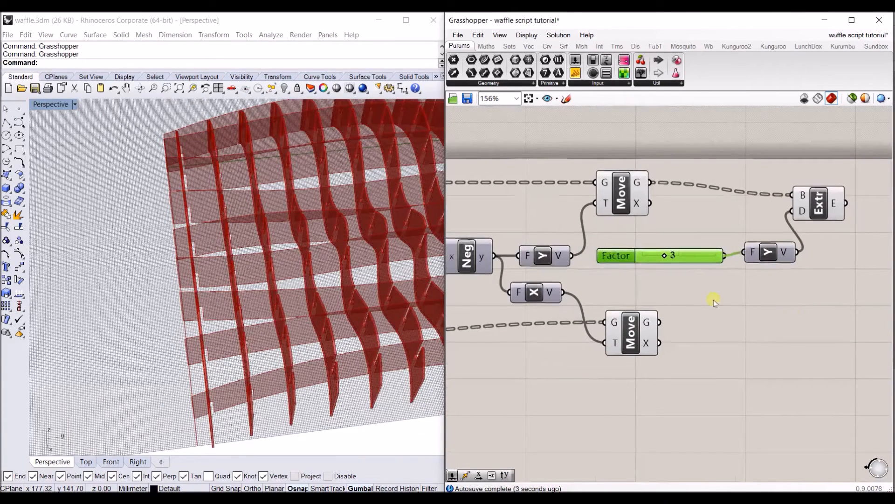
- Duplicate the Extrude component below the first and connect the second Move output G to its B input
{"action": "scroll", "coordinate": [727, 287], "scroll_direction": "down", "scroll_amount": 2}
{"action": "left_click", "coordinate": [736, 208]}
{"action": "left_click_drag", "start_coordinate": [744, 213], "coordinate": [750, 315], "text": "alt"}
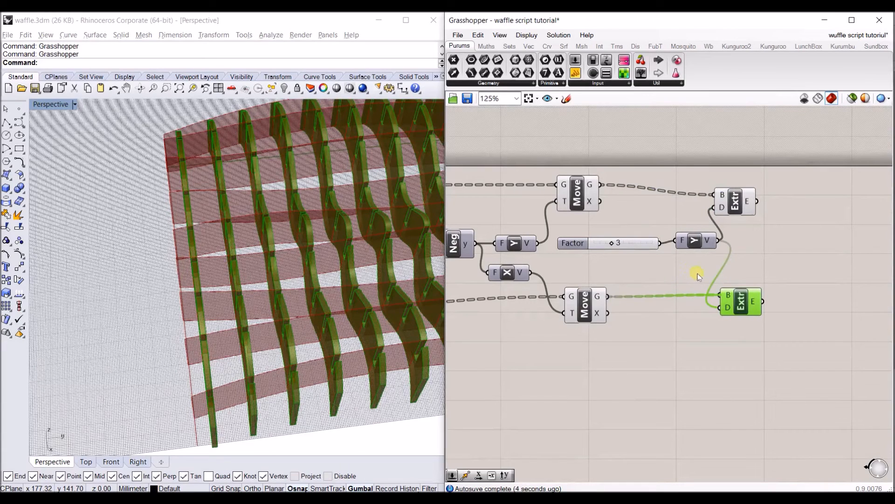
{"action": "left_click", "coordinate": [773, 339]}
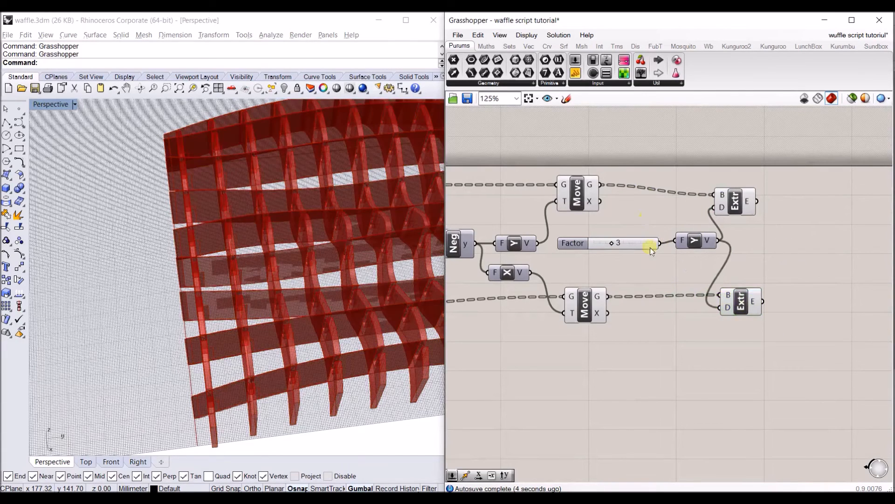
- Add a Unit X component driven by the slider of 3 and connect it to the second Extrude input D
{"action": "scroll", "coordinate": [651, 247], "scroll_direction": "down", "scroll_amount": 2}
{"action": "double_click", "coordinate": [763, 245]}
{"action": "type", "text": "x"}
{"action": "key", "text": "Return"}
{"action": "scroll", "coordinate": [668, 277], "scroll_direction": "up", "scroll_amount": 4}
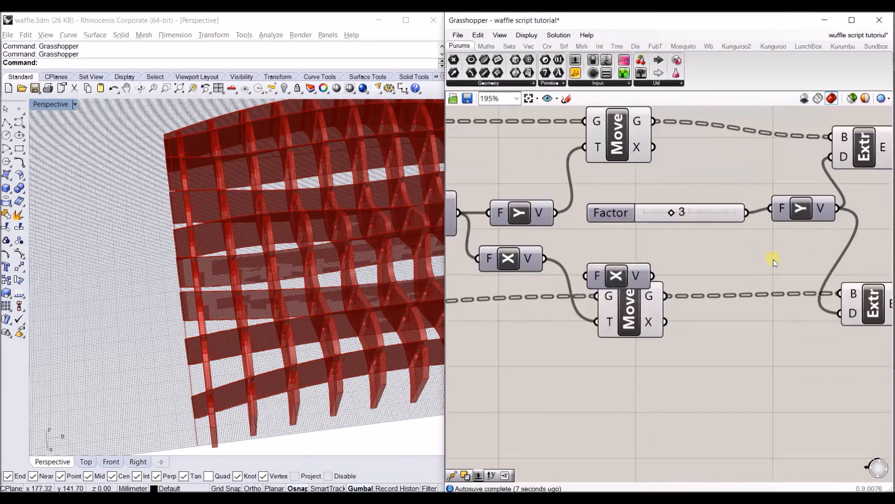
{"action": "left_click_drag", "start_coordinate": [598, 283], "coordinate": [710, 217]}
{"action": "left_click_drag", "start_coordinate": [803, 321], "coordinate": [802, 319]}
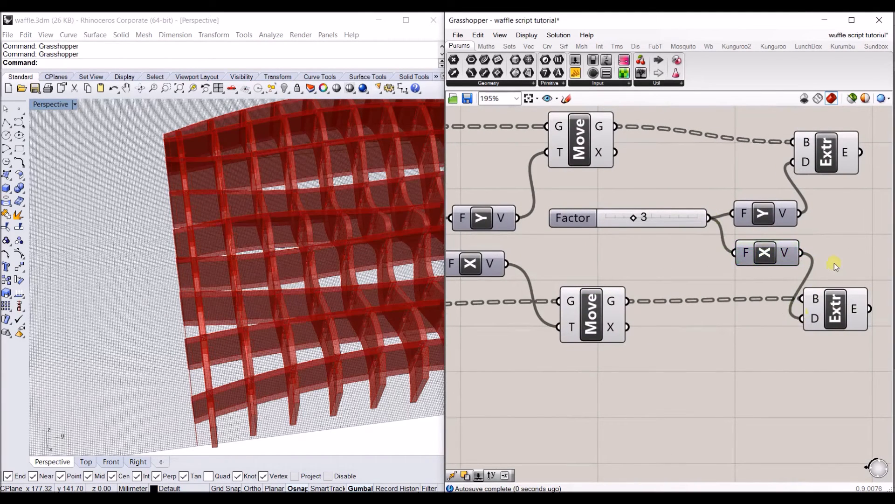
- Turn off the preview of both Move components and view the thickened waffle structure in perspective
{"action": "scroll", "coordinate": [820, 256], "scroll_direction": "down", "scroll_amount": 2}
{"action": "left_click", "coordinate": [756, 306]}
{"action": "left_click_drag", "start_coordinate": [650, 359], "coordinate": [547, 169]}
{"action": "right_click", "coordinate": [625, 152]}
{"action": "left_click", "coordinate": [654, 175]}
{"action": "mouse_move", "coordinate": [338, 290]}
{"action": "right_mouse_down"}
{"action": "mouse_move", "coordinate": [315, 374]}
{"action": "mouse_move", "coordinate": [306, 351]}
{"action": "mouse_move", "coordinate": [334, 292]}
{"action": "right_mouse_up"}
{"action": "mouse_move", "coordinate": [332, 267]}
{"action": "right_mouse_down"}
{"action": "mouse_move", "coordinate": [320, 314]}
{"action": "mouse_move", "coordinate": [373, 284]}
{"action": "mouse_move", "coordinate": [320, 281]}
{"action": "mouse_move", "coordinate": [354, 262]}
{"action": "mouse_move", "coordinate": [336, 275]}
{"action": "right_mouse_up"}
{"action": "left_click", "coordinate": [834, 240]}
{"action": "right_click_drag", "start_coordinate": [855, 235], "coordinate": [826, 239]}
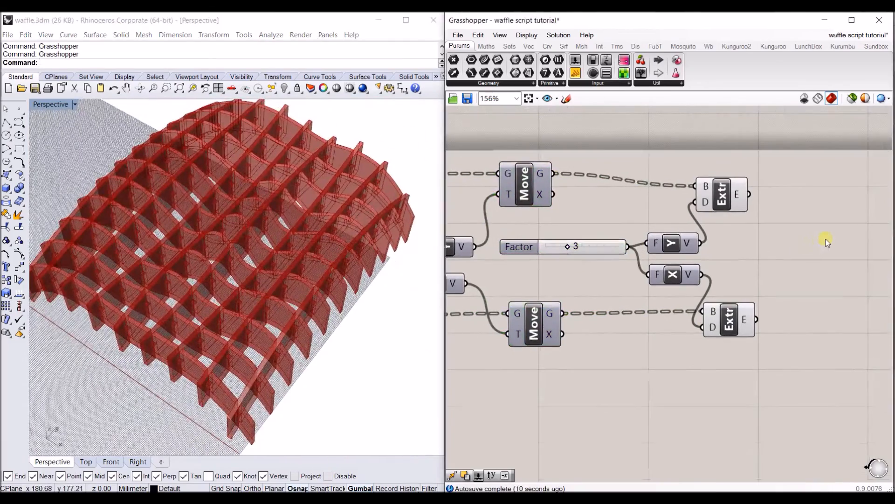
- Add another Move component beside the two Extrude components
{"action": "double_click", "coordinate": [827, 239]}
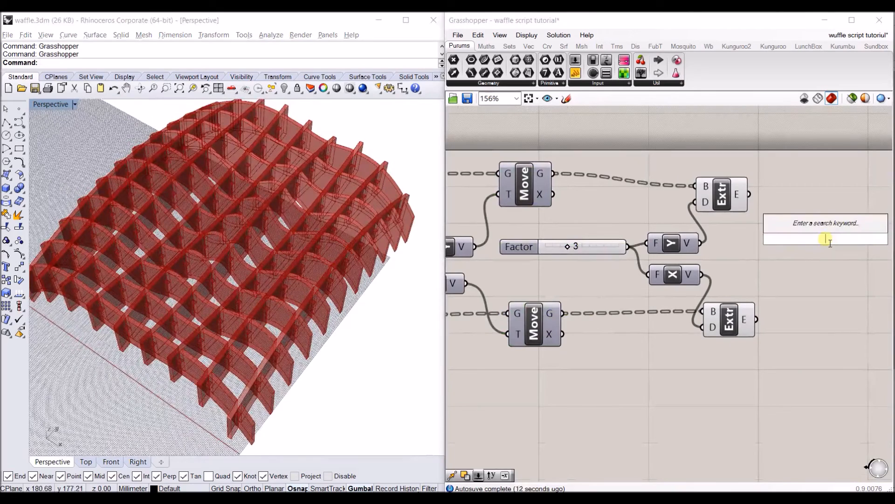
{"action": "type", "text": "mo"}
{"action": "key", "text": "BackSpace"}
{"action": "key", "text": "BackSpace"}
{"action": "type", "text": "move"}
{"action": "key", "text": "Return"}
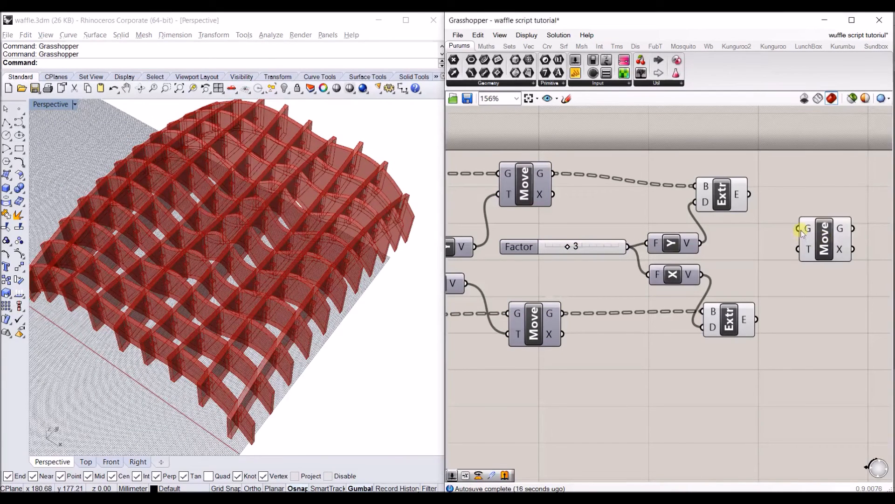
- Connect the second Extrude output E to the new Move input G, and turn off the preview of that Extrude
{"action": "right_click_drag", "start_coordinate": [327, 317], "coordinate": [287, 345]}
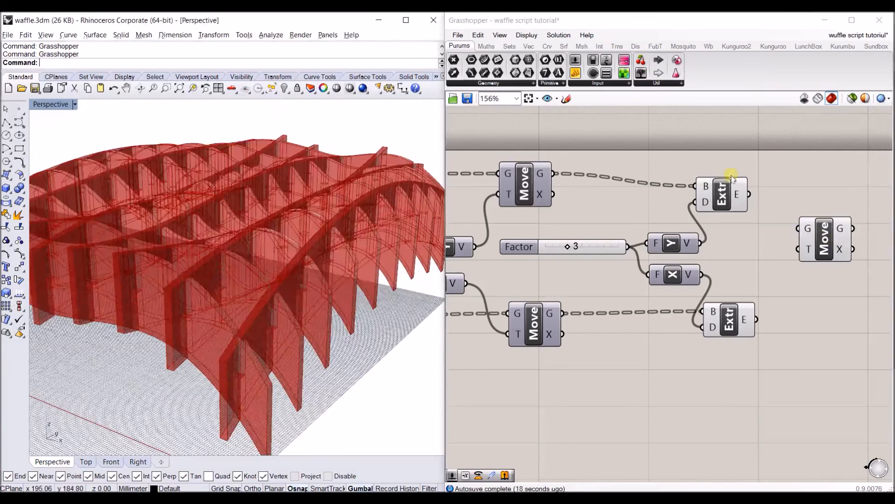
{"action": "left_click", "coordinate": [731, 195]}
{"action": "left_click", "coordinate": [726, 301]}
{"action": "right_click_drag", "start_coordinate": [779, 294], "coordinate": [705, 294]}
{"action": "left_click_drag", "start_coordinate": [690, 322], "coordinate": [853, 270]}
{"action": "left_click_drag", "start_coordinate": [692, 357], "coordinate": [624, 283]}
{"action": "right_click", "coordinate": [709, 279]}
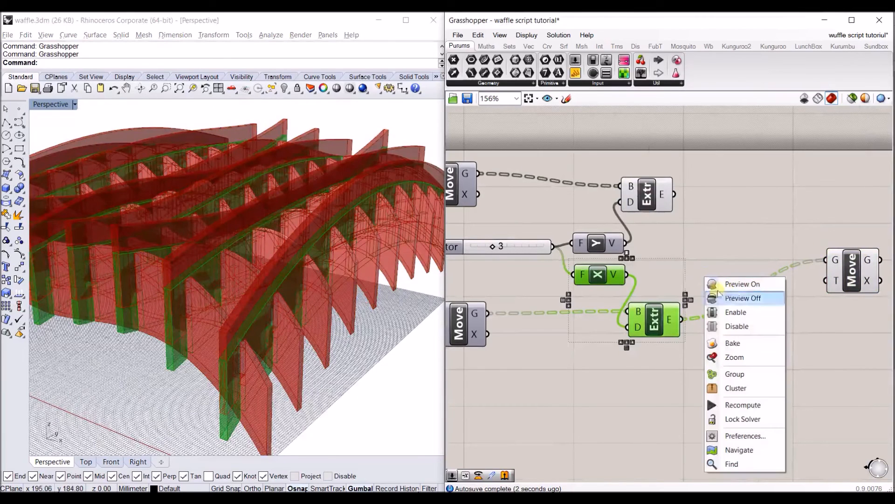
{"action": "left_click", "coordinate": [739, 294]}
- Add a Unit Z component and connect its V output to the new Move input T
{"action": "double_click", "coordinate": [770, 334]}
{"action": "type", "text": "z"}
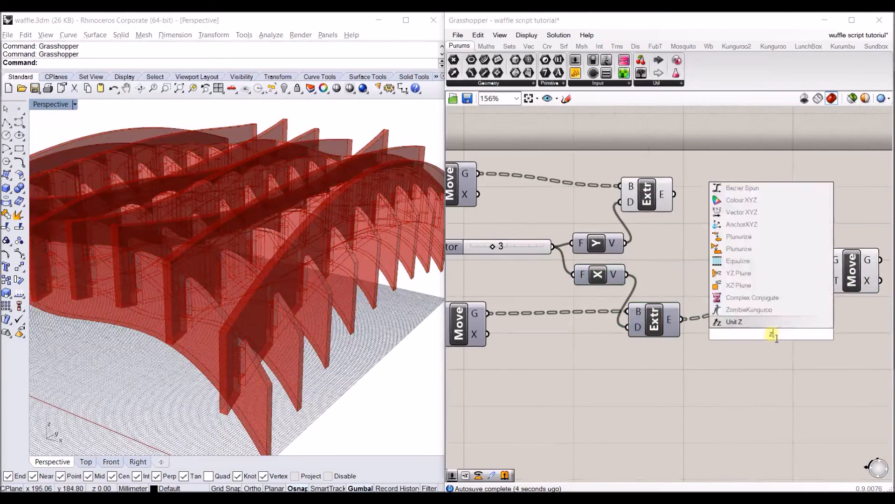
{"action": "key", "text": "Return"}
{"action": "left_click_drag", "start_coordinate": [797, 334], "coordinate": [828, 280]}
{"action": "left_click_drag", "start_coordinate": [772, 340], "coordinate": [787, 352]}
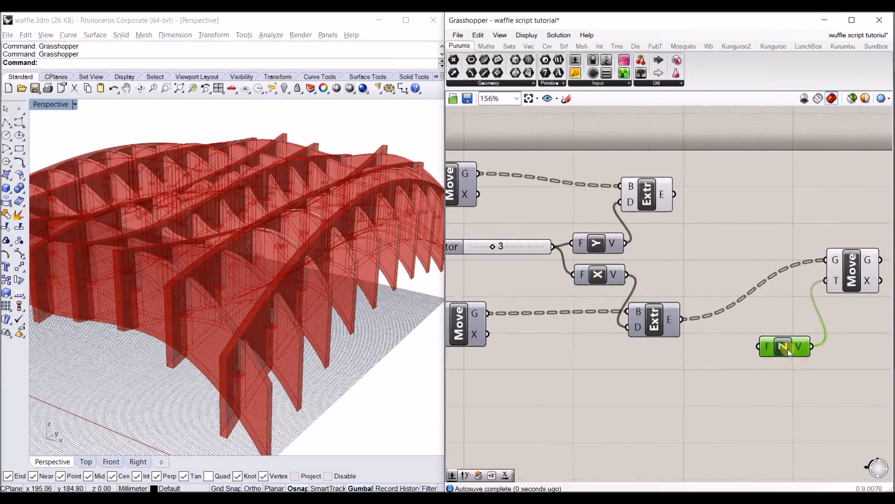
- Add a number slider with value 50 and connect it to the Unit Z input F
{"action": "double_click", "coordinate": [711, 373]}
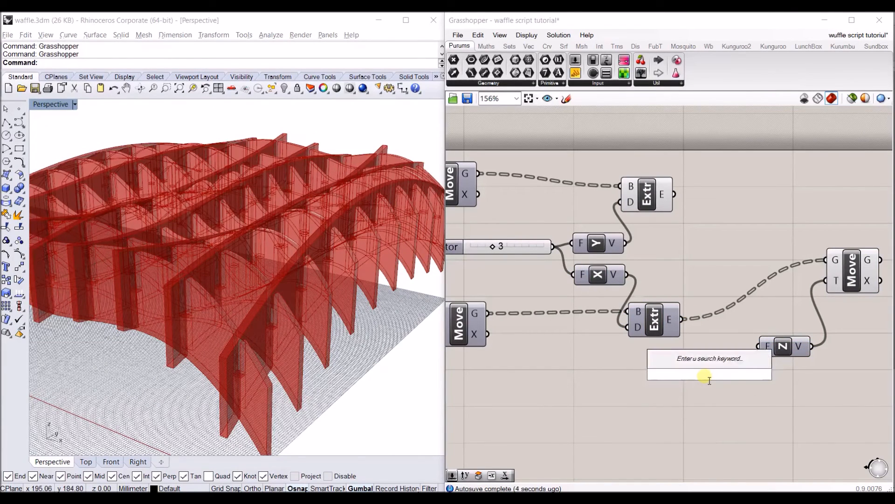
{"action": "type", "text": "50"}
{"action": "key", "text": "Return"}
{"action": "left_click_drag", "start_coordinate": [772, 373], "coordinate": [758, 346]}
{"action": "left_click_drag", "start_coordinate": [756, 377], "coordinate": [731, 379]}
- Lower the vertical move factor to 19 to check how the notches interlock, and to 0 to seat the ribs together
{"action": "right_click_drag", "start_coordinate": [341, 326], "coordinate": [370, 310]}
{"action": "scroll", "coordinate": [278, 296], "scroll_direction": "up", "scroll_amount": 4}
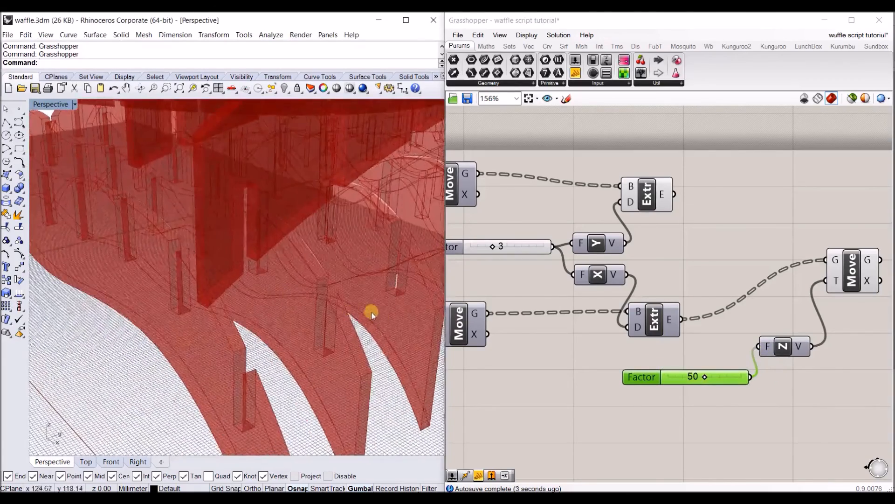
{"action": "scroll", "coordinate": [370, 309], "scroll_direction": "down", "scroll_amount": 5}
{"action": "left_click_drag", "start_coordinate": [707, 382], "coordinate": [682, 385]}
{"action": "scroll", "coordinate": [350, 295], "scroll_direction": "up", "scroll_amount": 6}
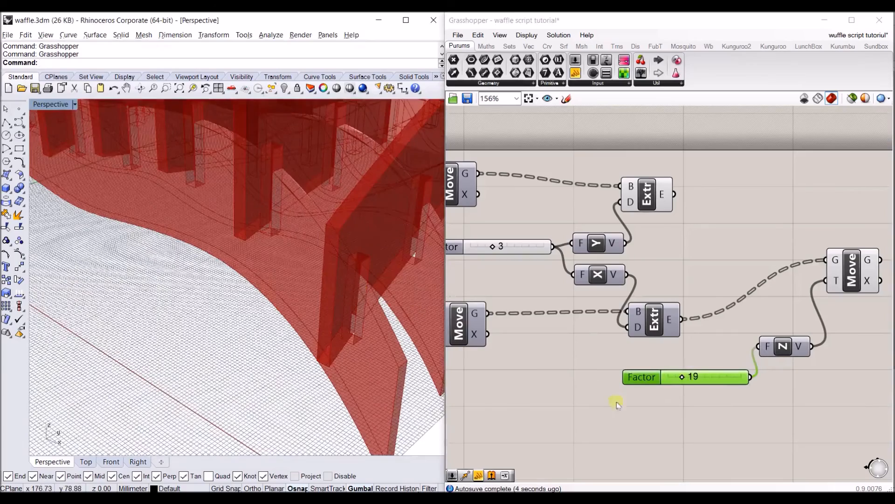
{"action": "left_click_drag", "start_coordinate": [692, 384], "coordinate": [671, 385]}
{"action": "right_click_drag", "start_coordinate": [345, 327], "coordinate": [297, 340]}
{"action": "scroll", "coordinate": [254, 289], "scroll_direction": "down", "scroll_amount": 6}
{"action": "right_click_drag", "start_coordinate": [349, 299], "coordinate": [306, 331]}
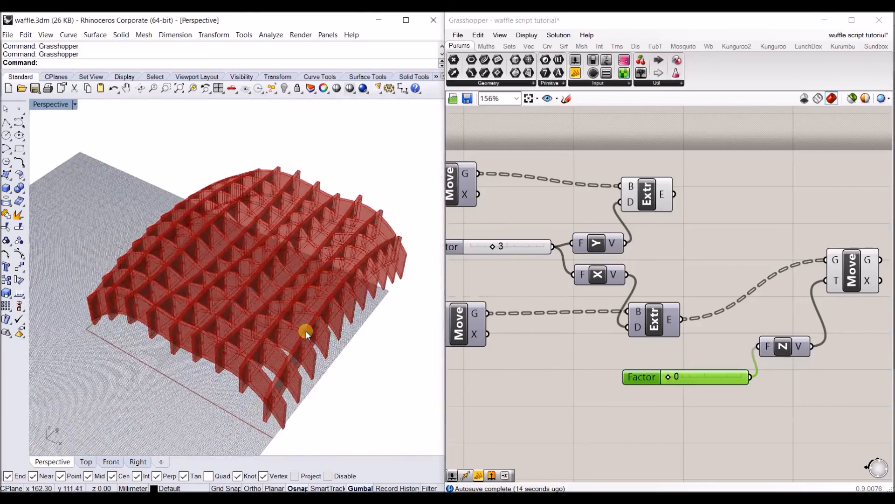